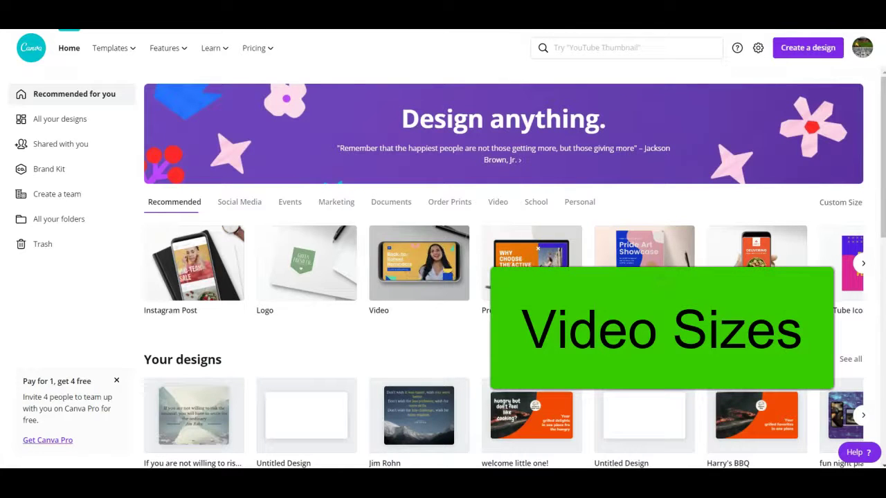
# Step: Search the design types for "video" and open the Video (1920 × 1080 px) template collection
pyautogui.click(576, 47)
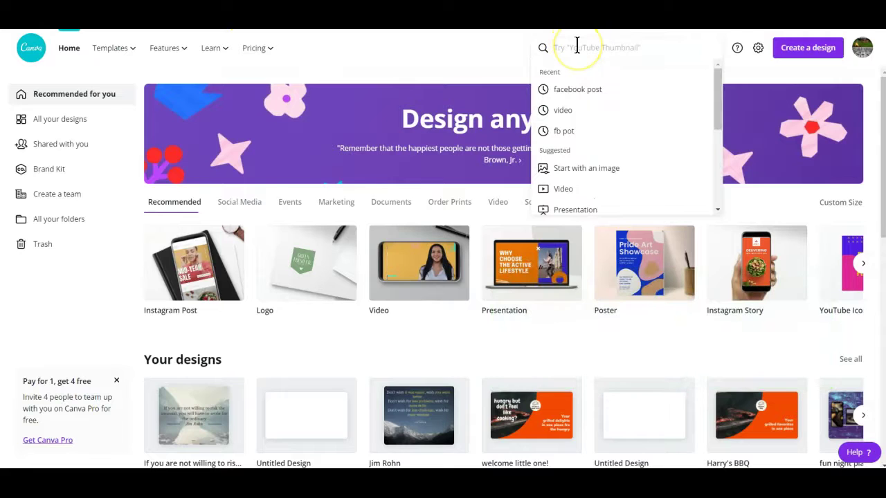
pyautogui.write('video')
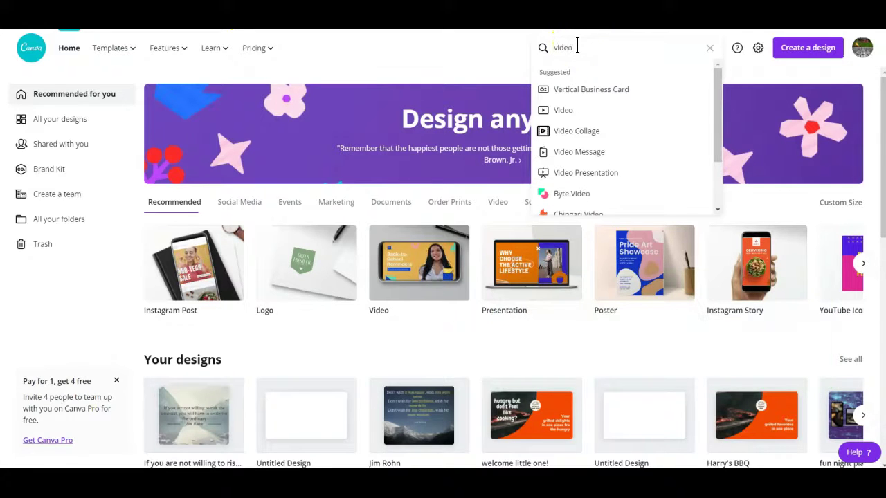
pyautogui.click(593, 87)
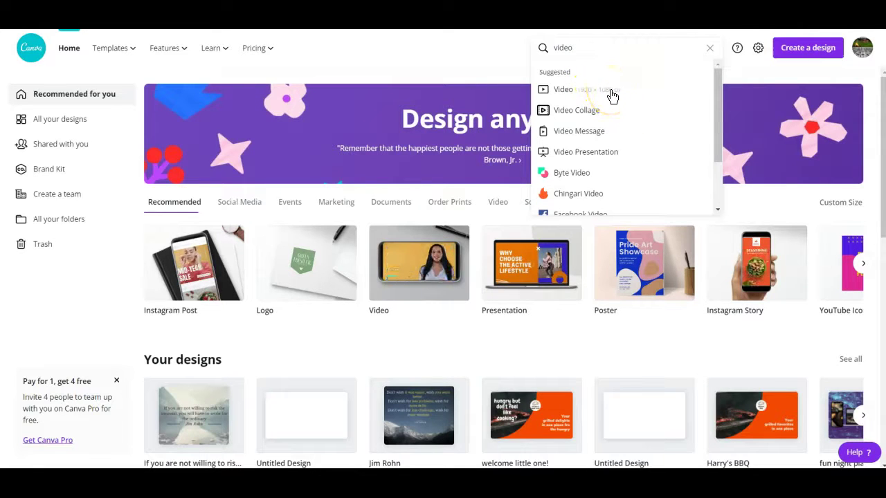
pyautogui.click(601, 97)
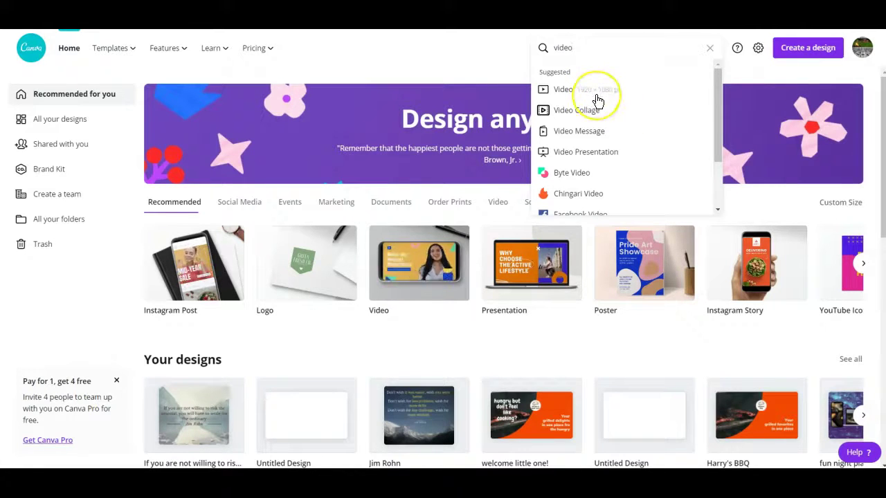
pyautogui.click(617, 97)
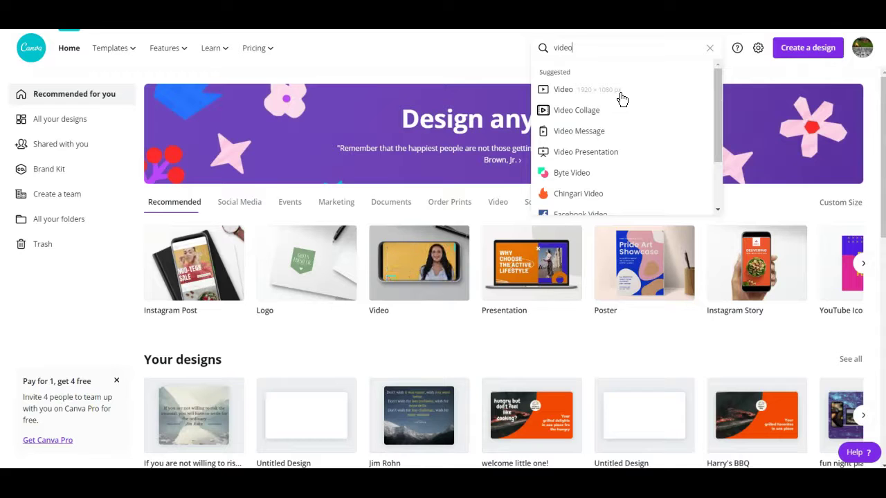
pyautogui.scroll(-2, 618, 117)
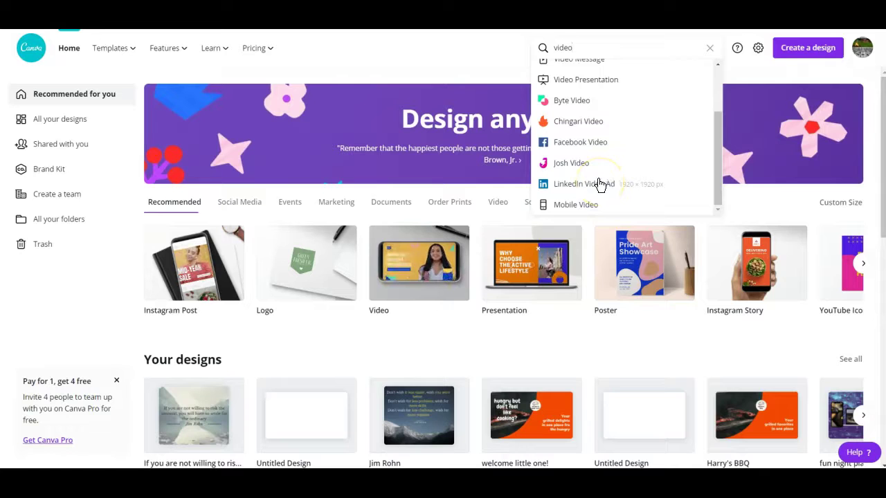
pyautogui.scroll(3, 599, 184)
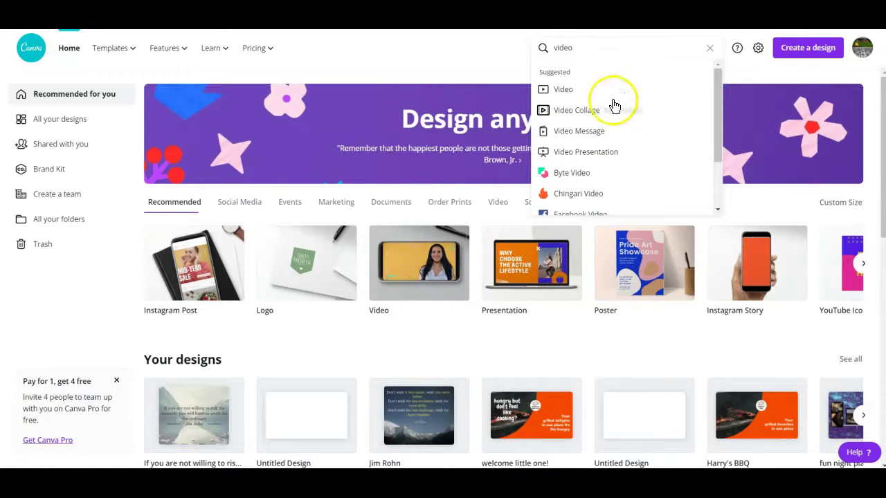
pyautogui.click(579, 94)
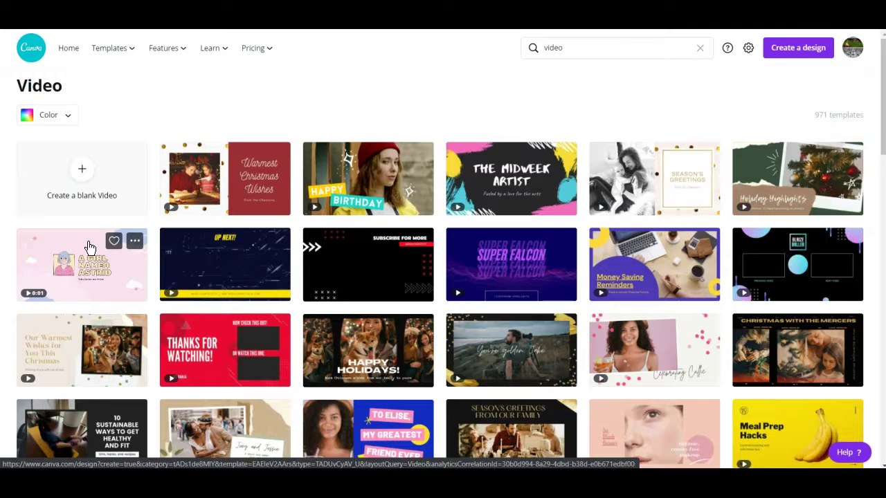
# Step: Look over the Video templates and create a blank Video design
pyautogui.scroll(-3, 317, 220)
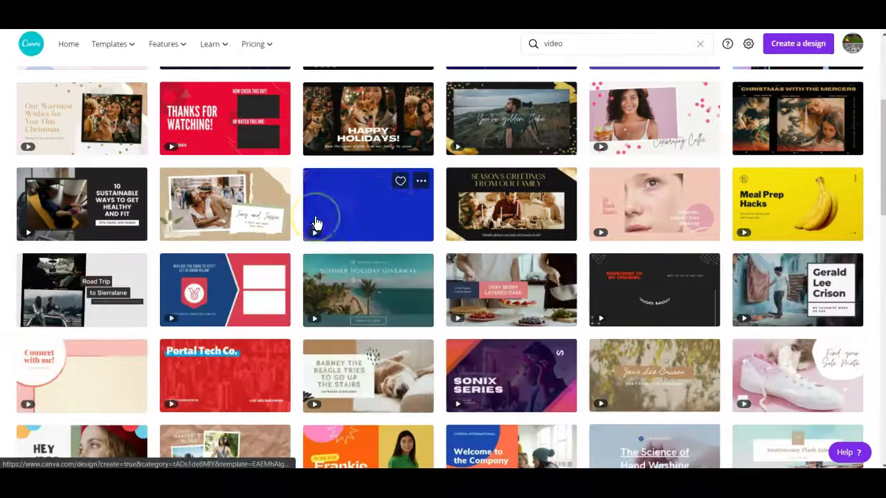
pyautogui.scroll(3, 316, 220)
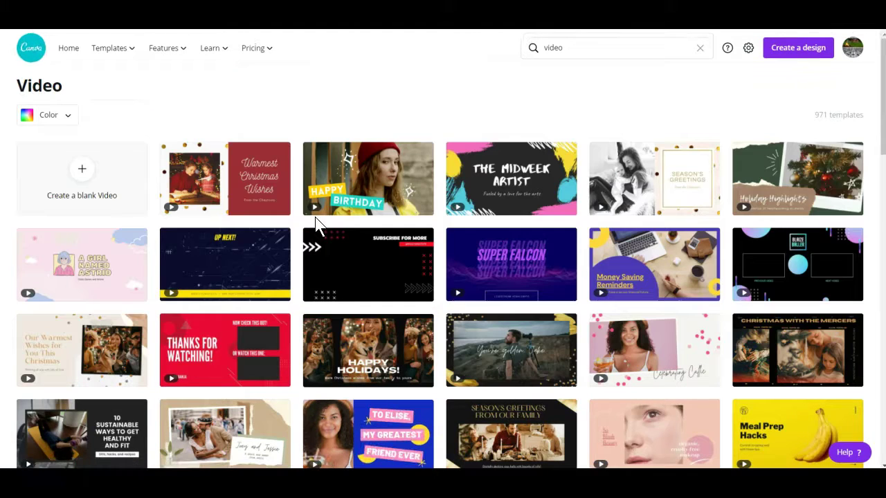
pyautogui.click(83, 175)
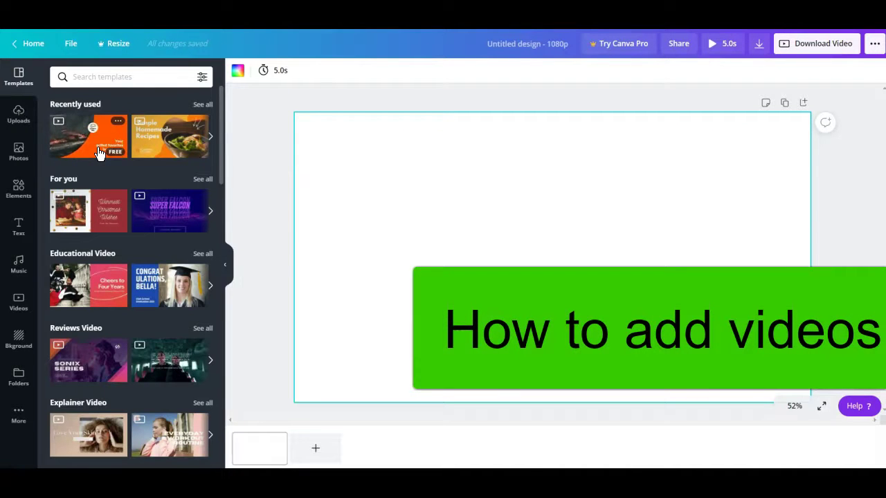
# Step: Browse the template categories and examine the full Reviews Video collection
pyautogui.click(94, 152)
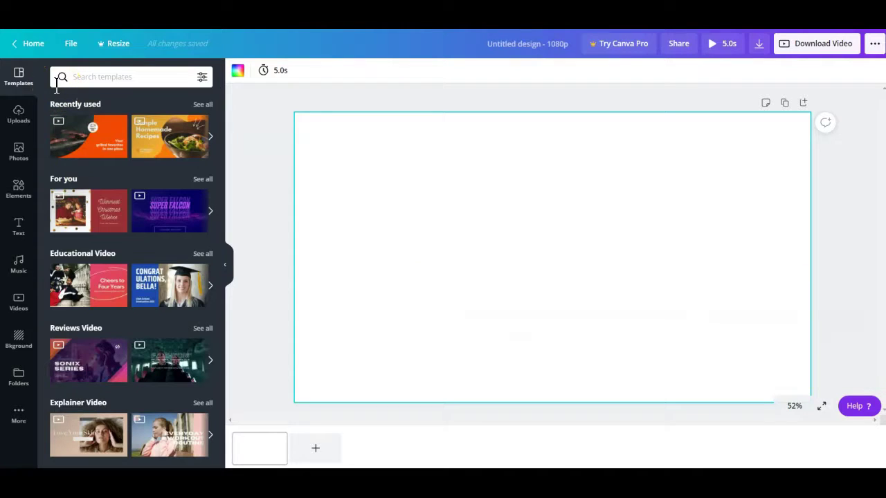
pyautogui.click(18, 72)
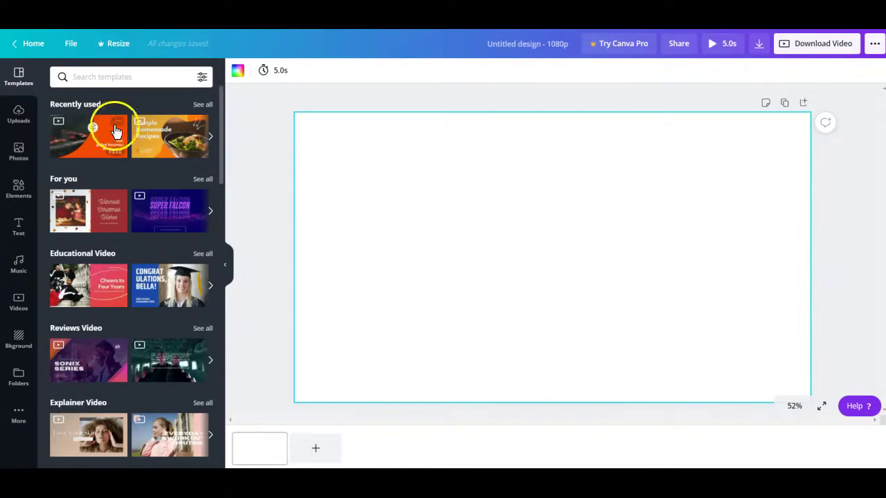
pyautogui.scroll(-2, 112, 142)
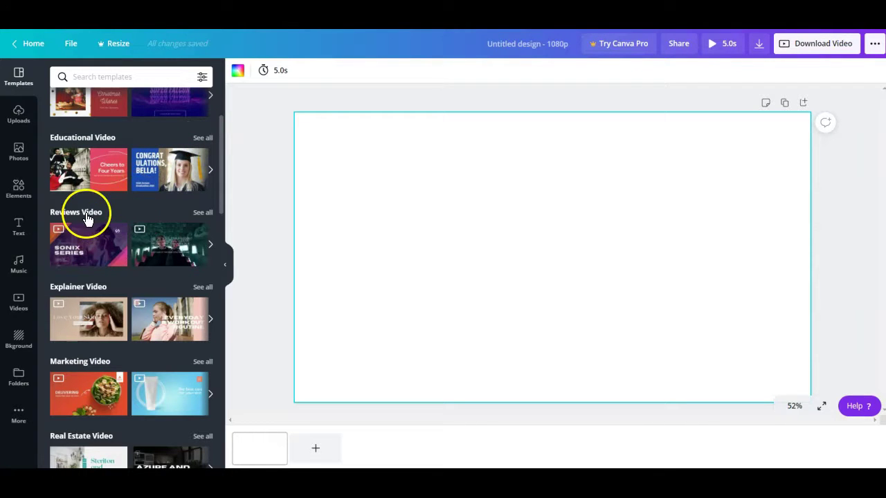
pyautogui.click(201, 213)
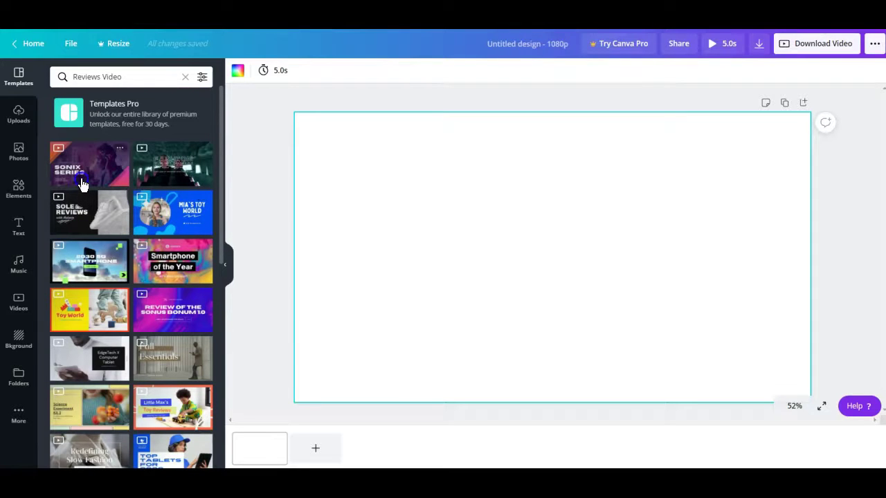
pyautogui.scroll(-3, 83, 182)
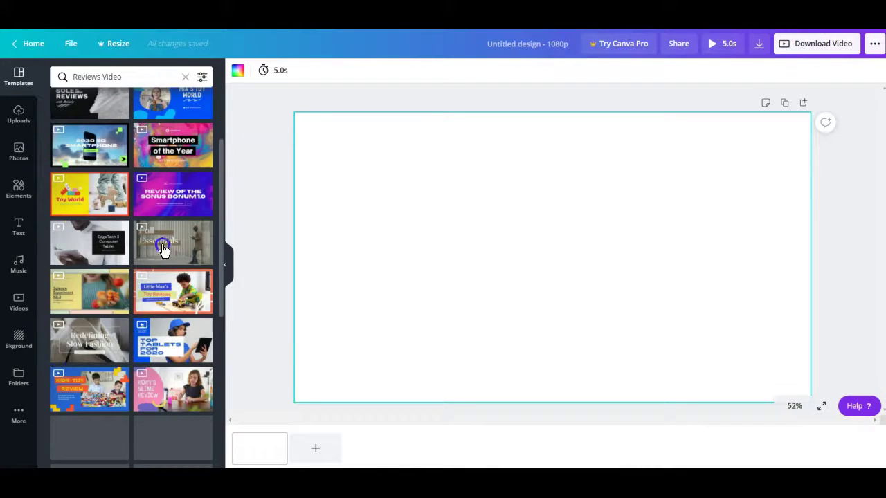
pyautogui.scroll(3, 83, 233)
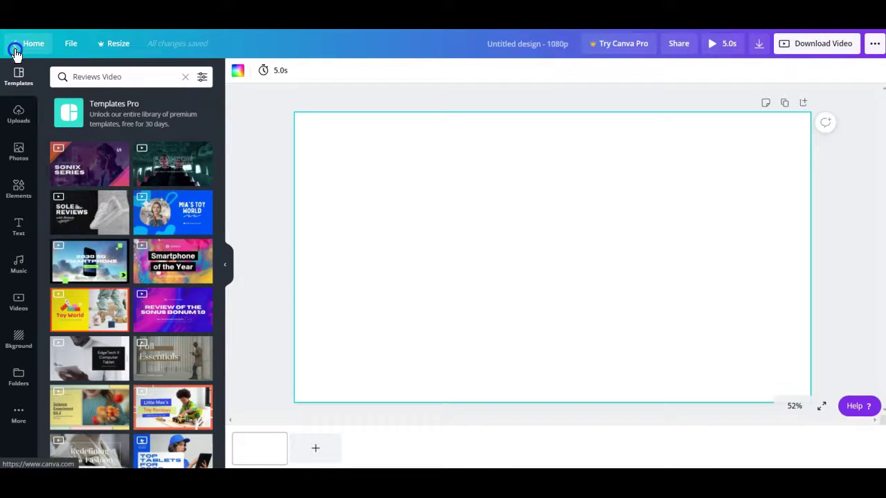
# Step: Apply all 5 pages of the Pink and Purple Sporty Gradient Fitness YouTube Intro from the Health Video templates
pyautogui.click(19, 78)
pyautogui.scroll(-5, 148, 220)
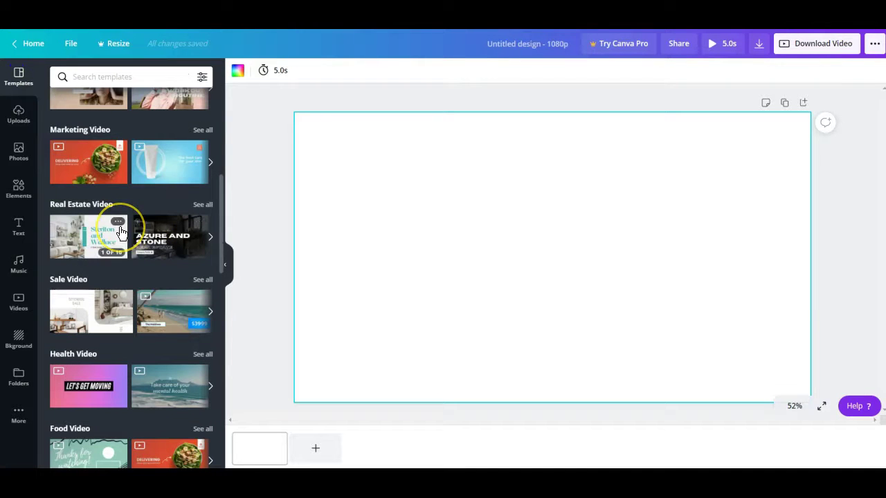
pyautogui.scroll(-3, 94, 199)
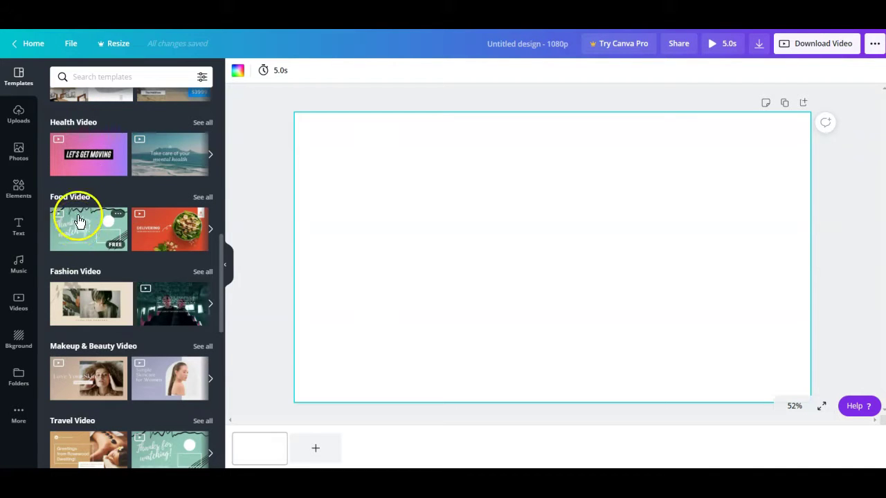
pyautogui.click(82, 158)
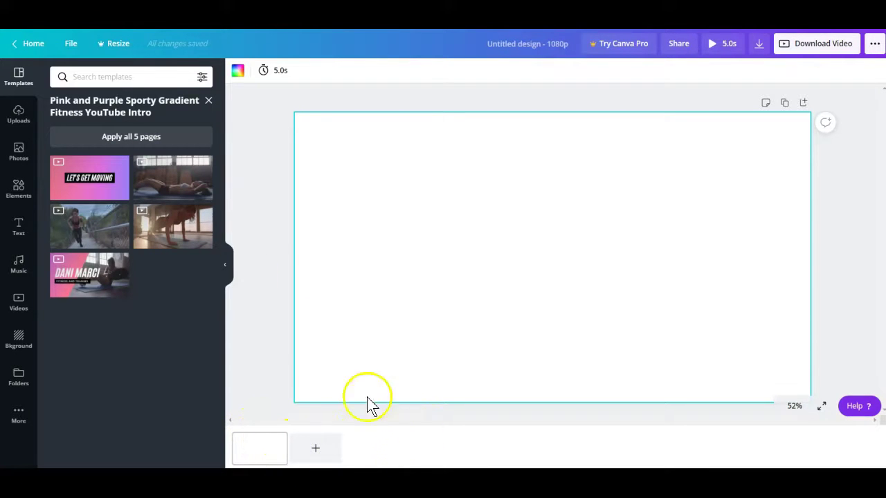
pyautogui.click(160, 139)
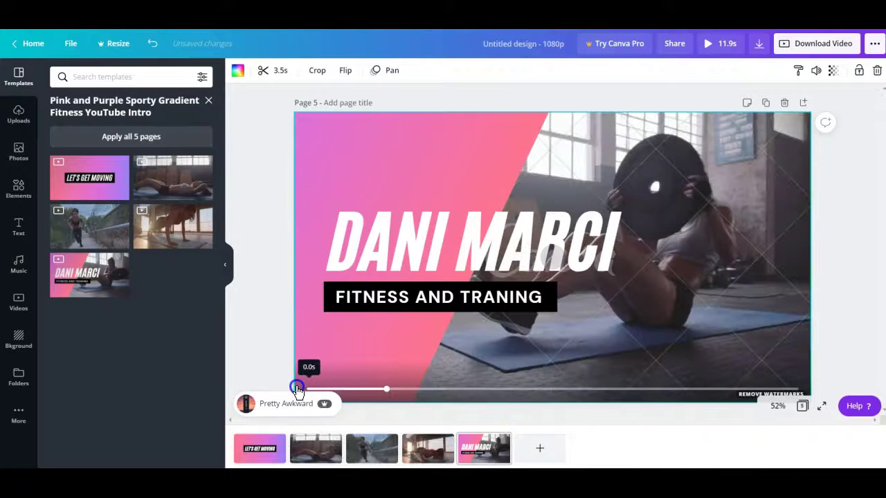
# Step: Examine the stock video library by category, from recently used clips and aerial shots to cities and food
pyautogui.click(296, 389)
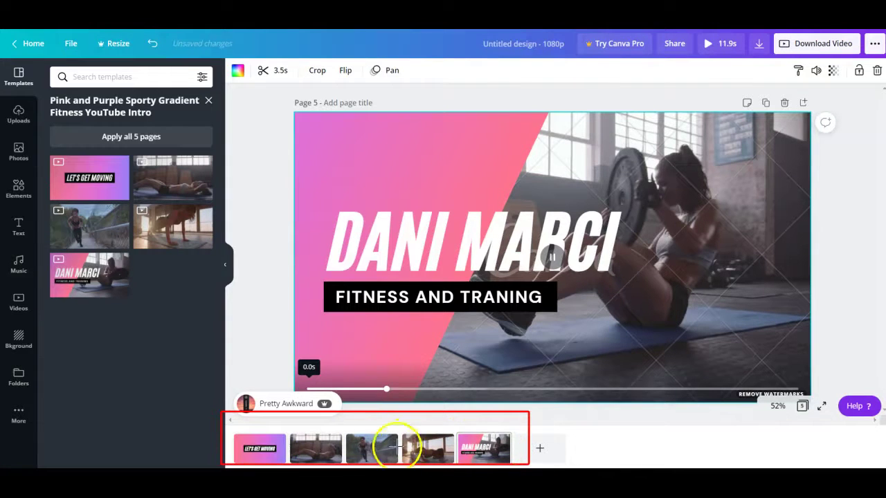
pyautogui.click(49, 269)
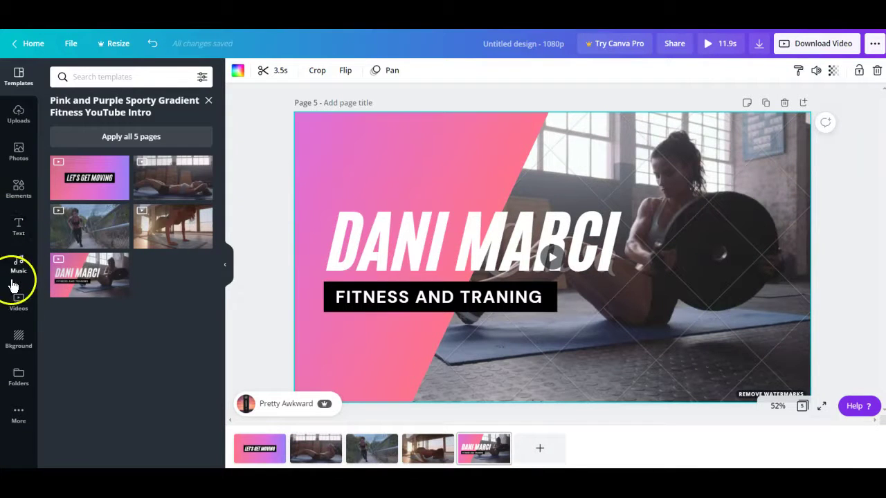
pyautogui.click(18, 301)
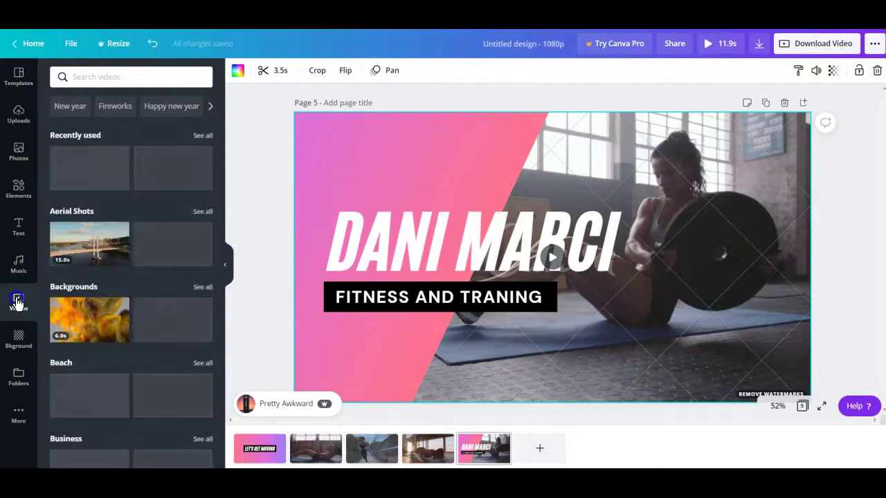
pyautogui.moveTo(1, 278); pyautogui.dragTo(33, 320)
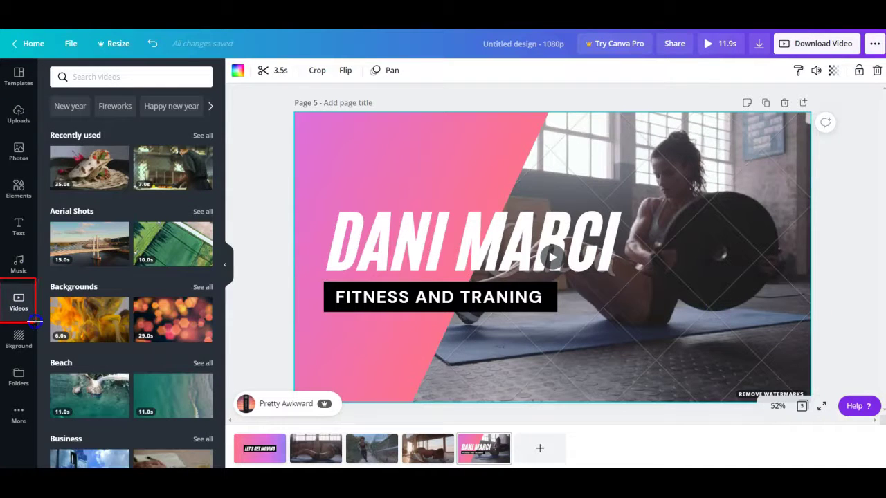
pyautogui.press('Escape')
pyautogui.click(100, 176)
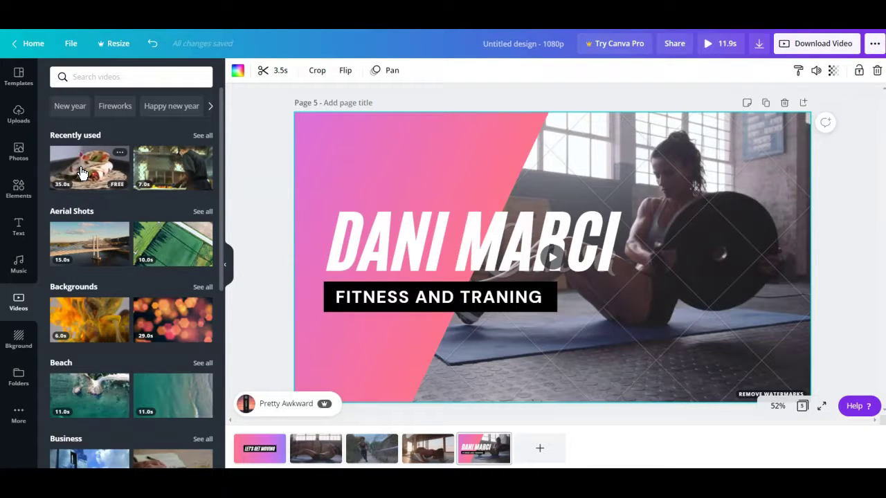
pyautogui.click(76, 263)
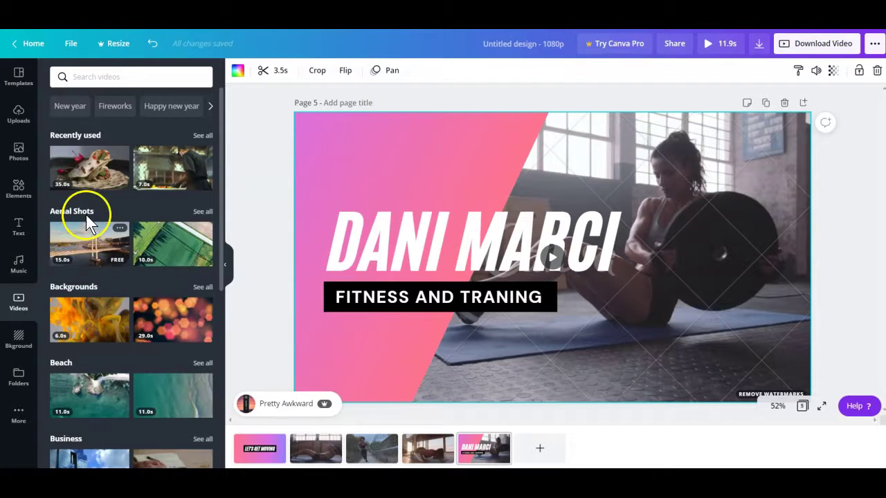
pyautogui.scroll(-3, 95, 302)
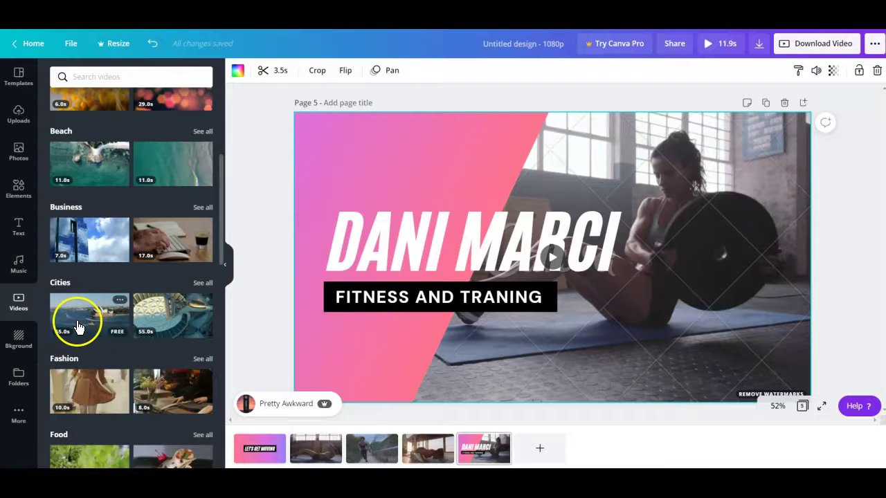
# Step: Examine the stock photo library and the previously uploaded images as media sources for the video
pyautogui.click(22, 156)
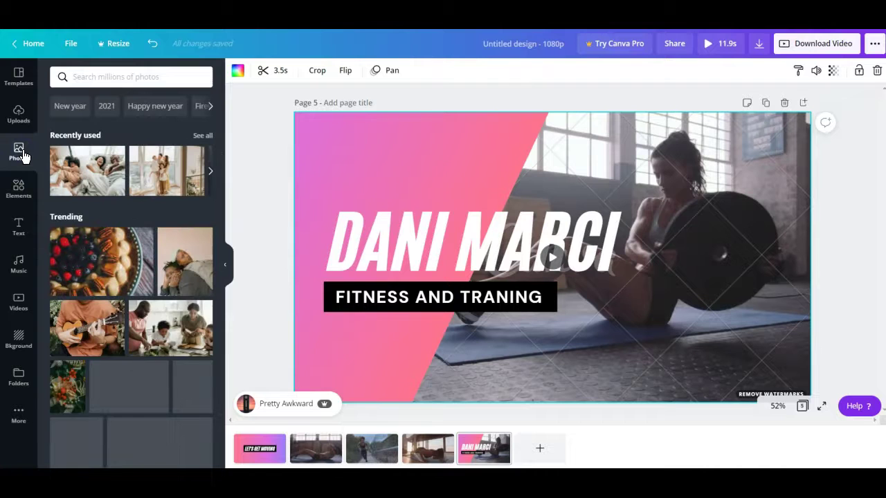
pyautogui.scroll(-2, 94, 262)
pyautogui.scroll(-2, 95, 261)
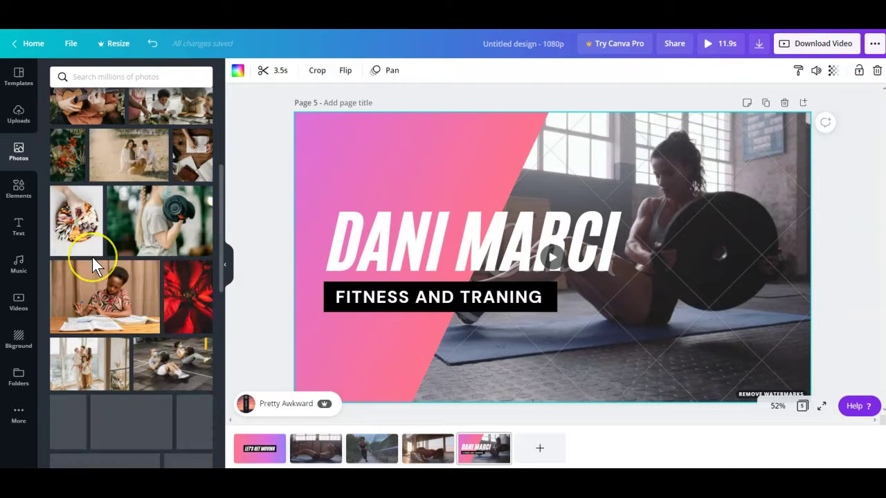
pyautogui.scroll(4, 95, 265)
pyautogui.moveTo(92, 257)
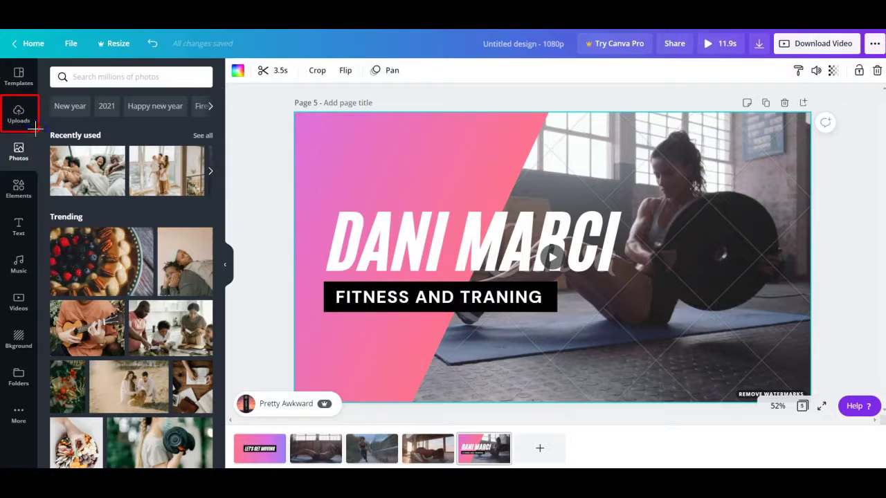
pyautogui.click(19, 113)
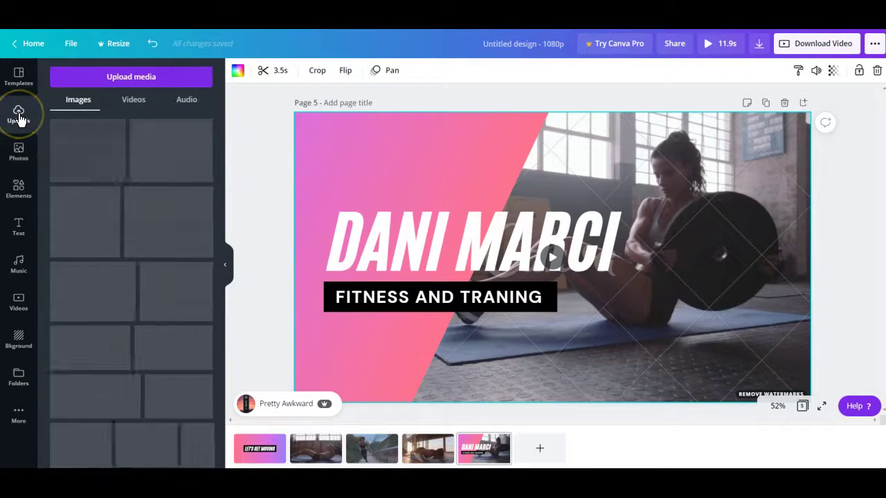
pyautogui.scroll(-8, 108, 121)
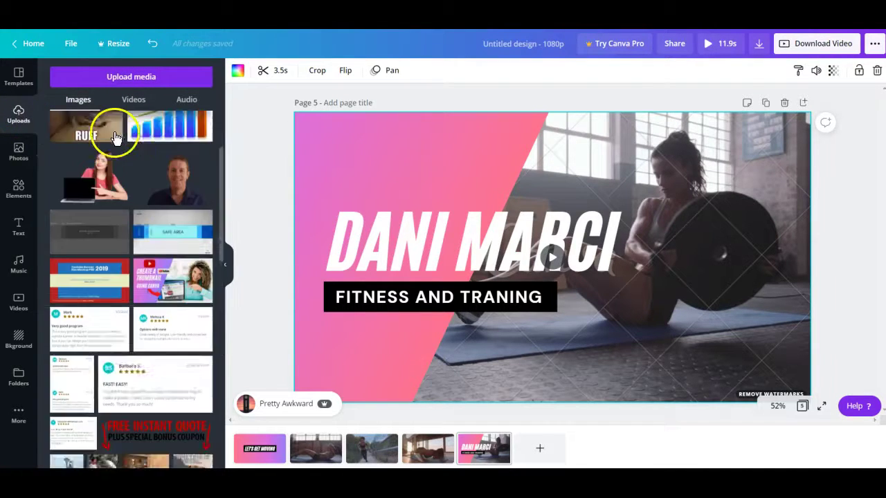
pyautogui.scroll(10, 115, 139)
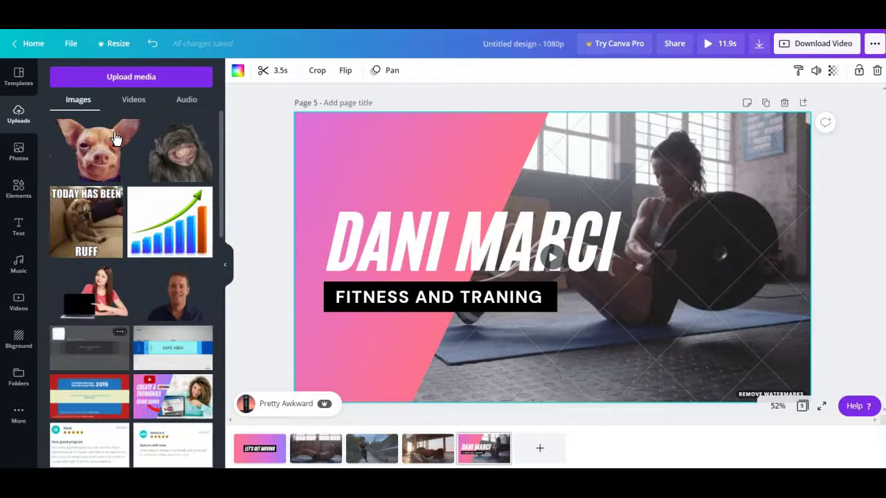
pyautogui.click(21, 158)
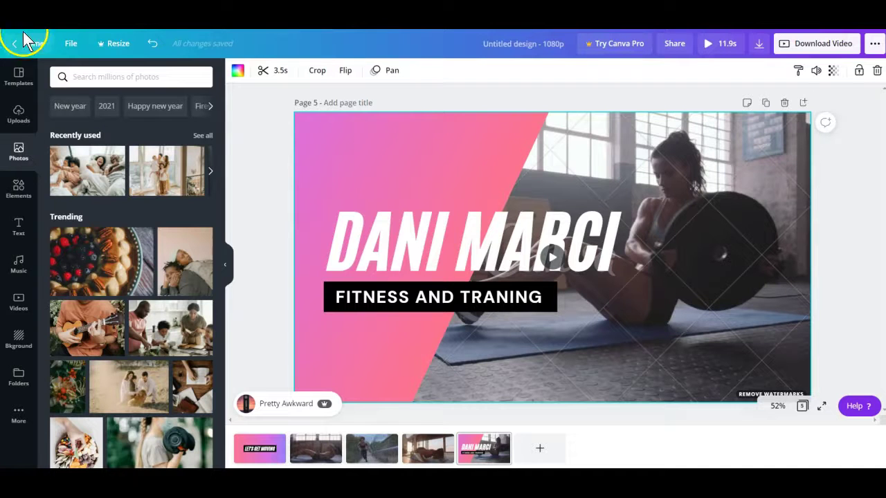
pyautogui.click(259, 140)
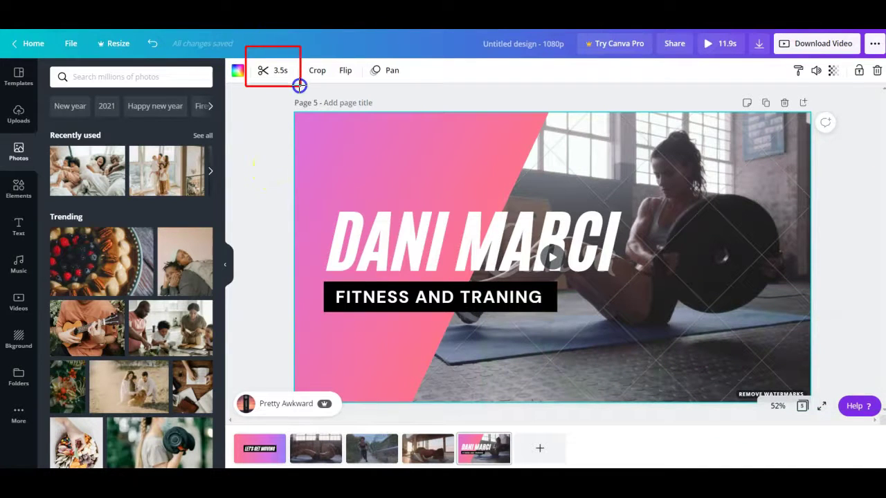
pyautogui.click(266, 72)
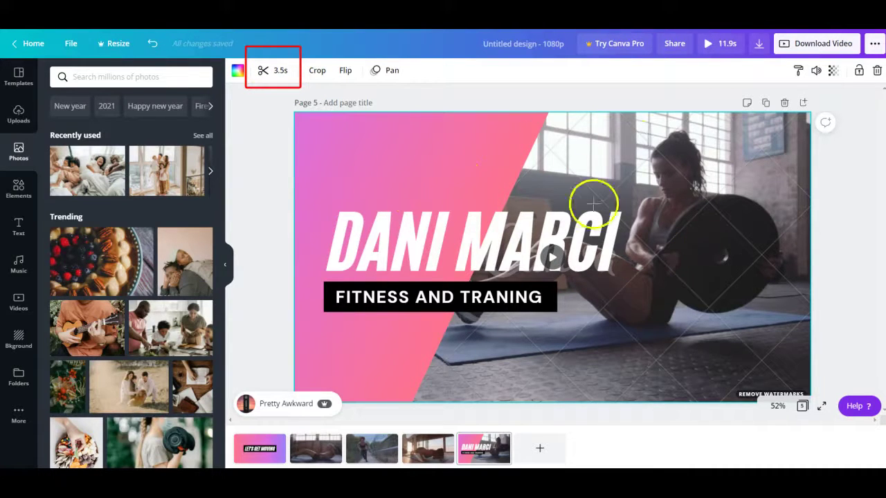
pyautogui.click(555, 262)
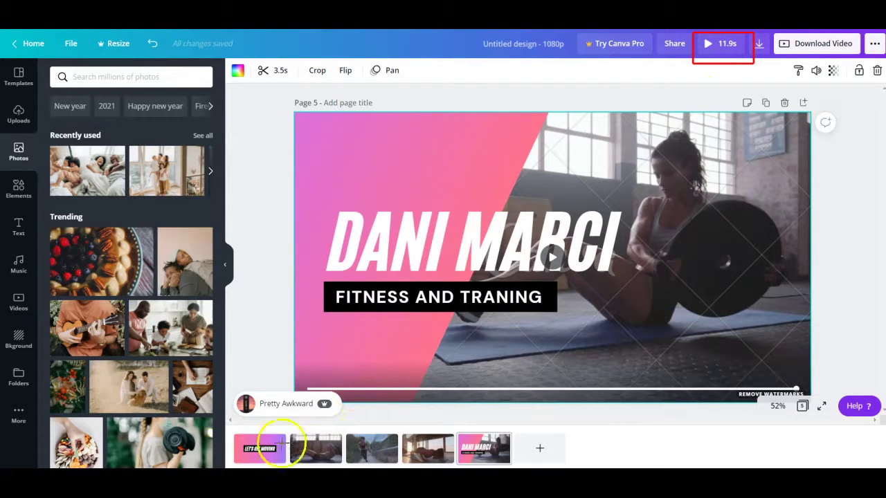
pyautogui.moveTo(231, 430)
pyautogui.mouseDown()
pyautogui.moveTo(518, 433)
pyautogui.moveTo(541, 448)
pyautogui.mouseUp()
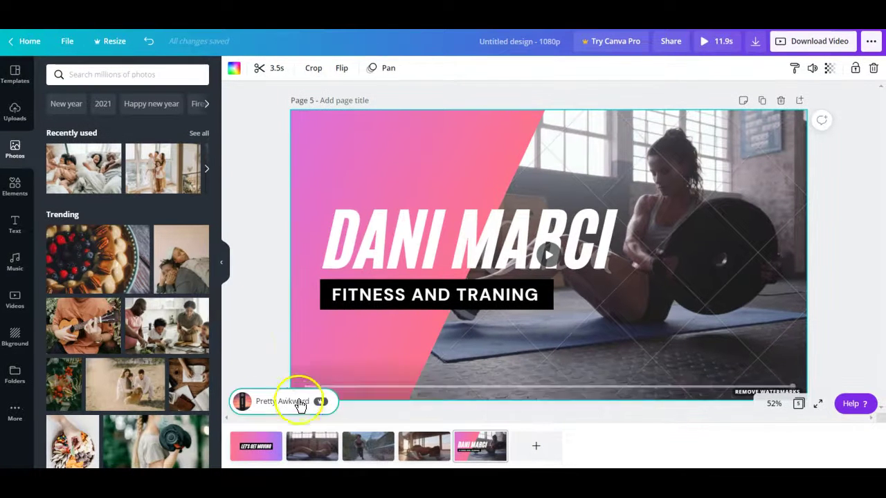
# Step: Go to page 2 and preview its sit-up workout clip
pyautogui.click(310, 443)
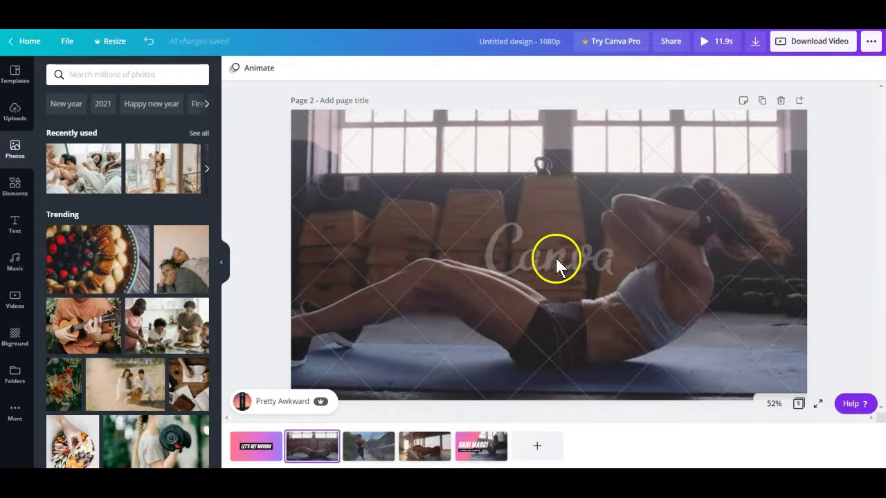
pyautogui.click(561, 249)
pyautogui.click(556, 254)
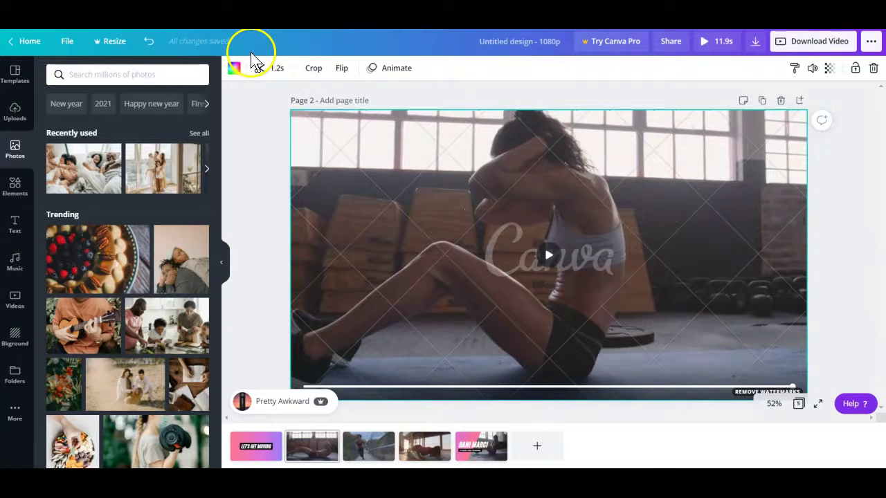
# Step: Add the free 11.0 s aerial shoreline clip from the Beach videos to page 2 and enlarge it to cover the page
pyautogui.click(366, 447)
pyautogui.click(15, 301)
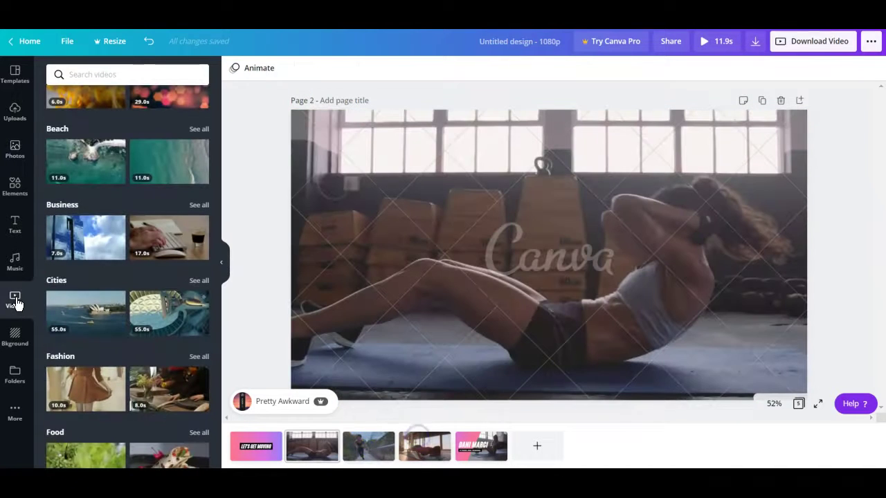
pyautogui.click(161, 163)
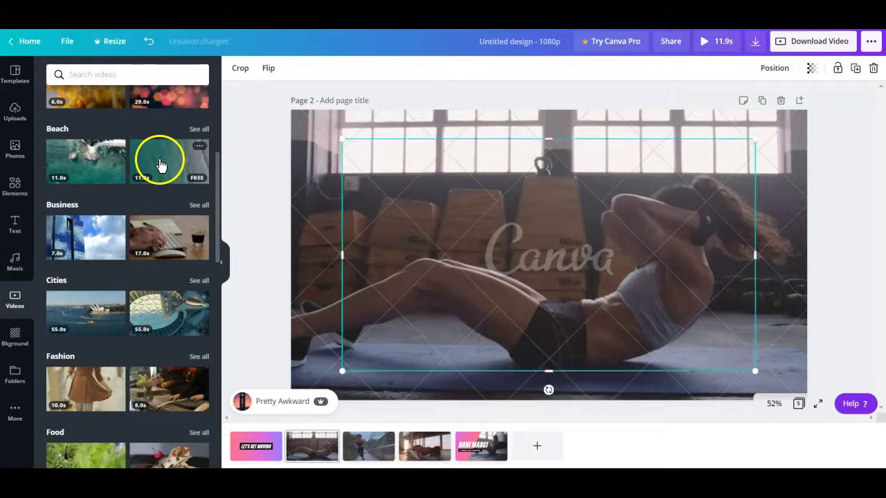
pyautogui.moveTo(376, 170)
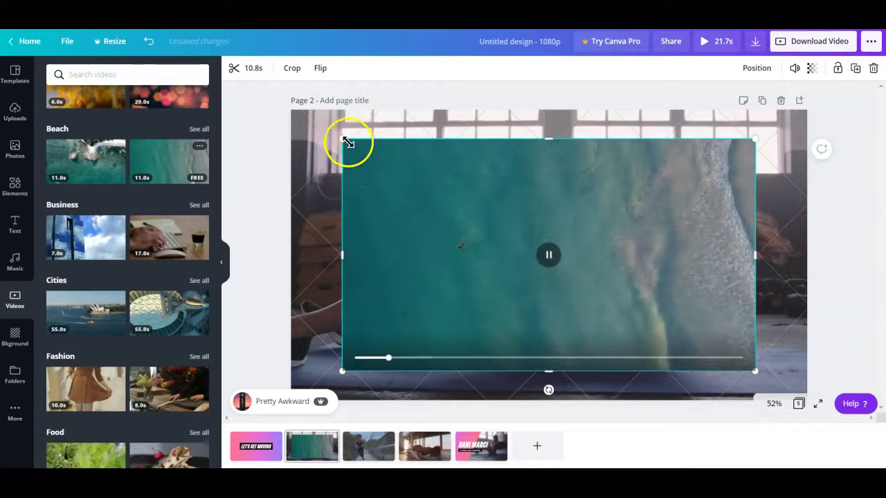
pyautogui.moveTo(341, 138); pyautogui.dragTo(292, 109)
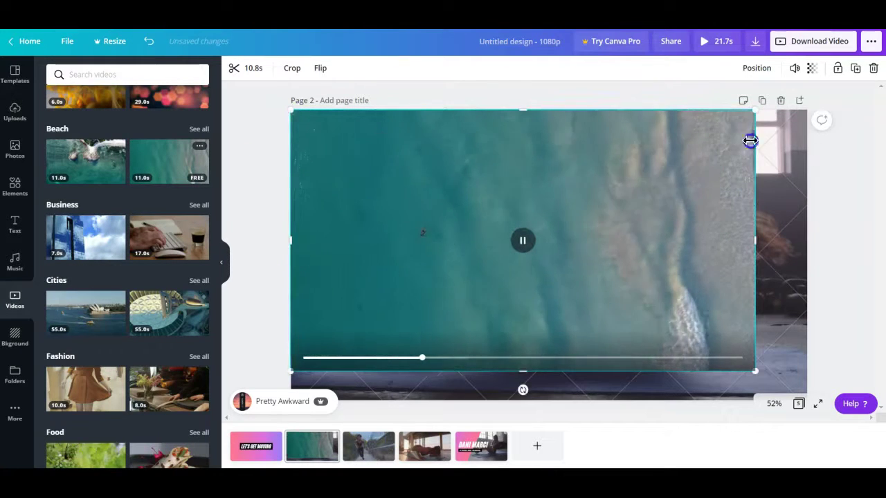
pyautogui.moveTo(755, 254); pyautogui.dragTo(821, 239)
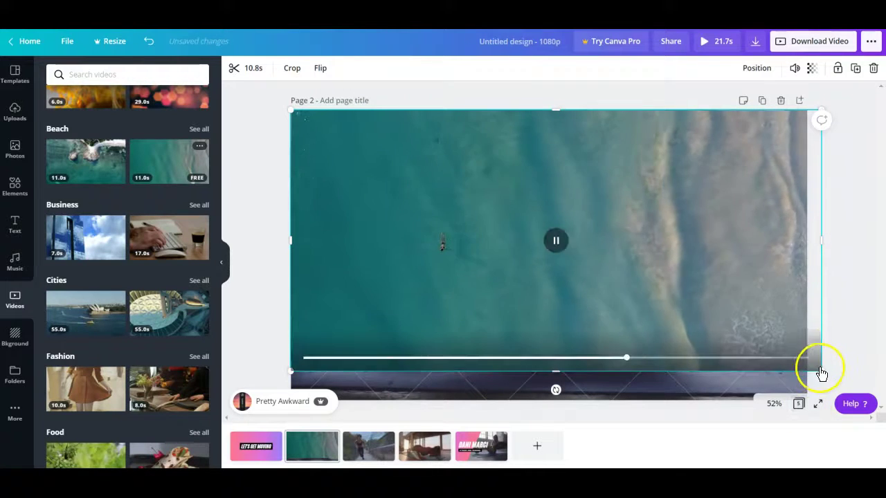
pyautogui.click(559, 249)
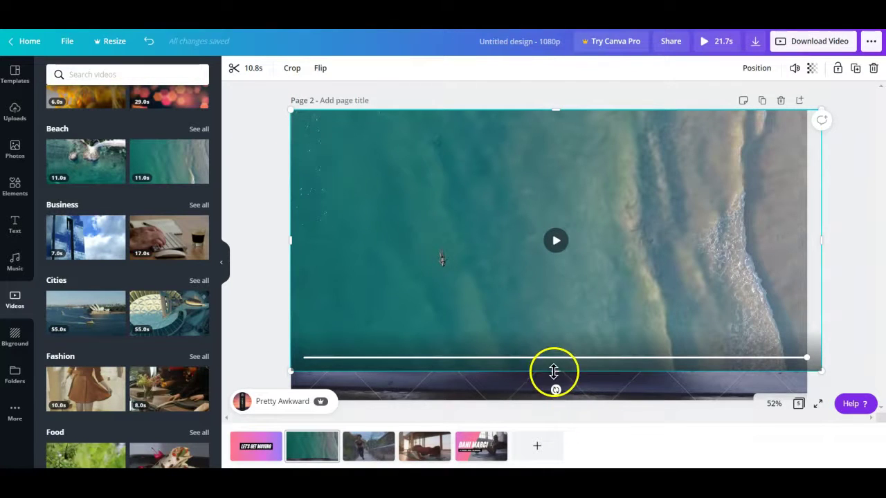
pyautogui.moveTo(554, 372); pyautogui.dragTo(554, 409)
# Step: Trim the start of the beach clip on page 2 so it runs 6.5 s
pyautogui.click(253, 69)
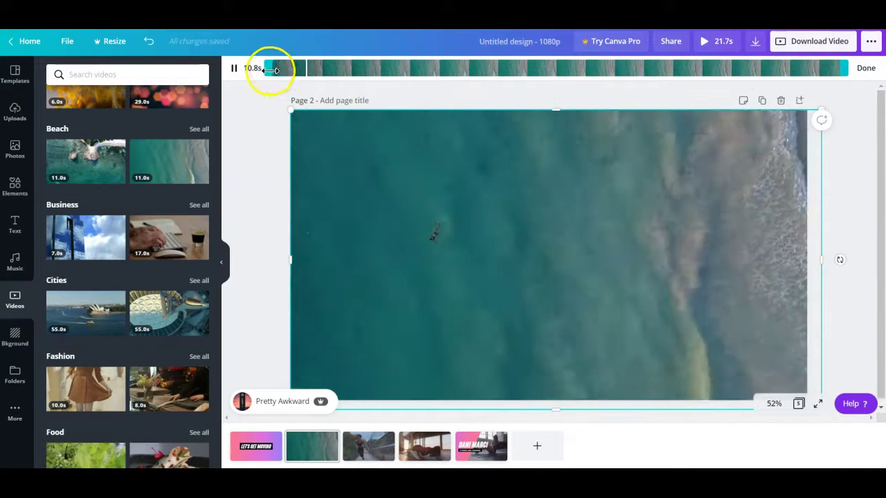
pyautogui.moveTo(269, 69); pyautogui.dragTo(496, 69)
pyautogui.click(234, 68)
pyautogui.click(234, 68)
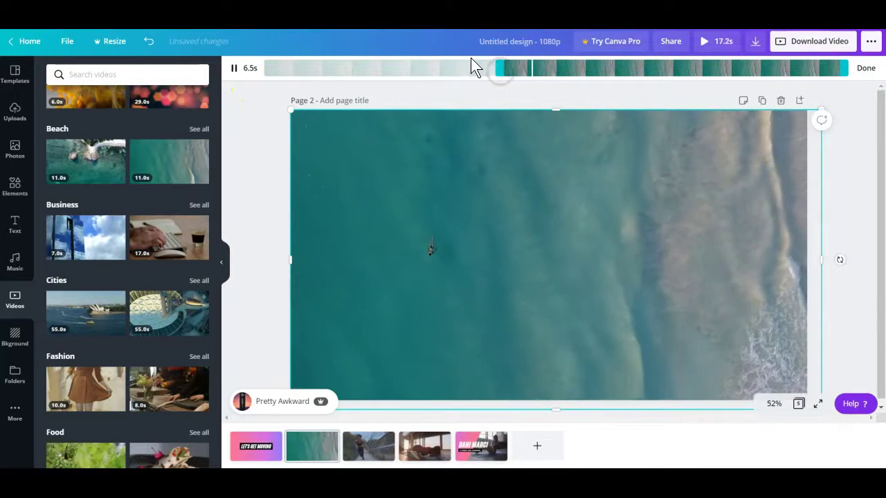
pyautogui.moveTo(272, 62); pyautogui.dragTo(502, 88)
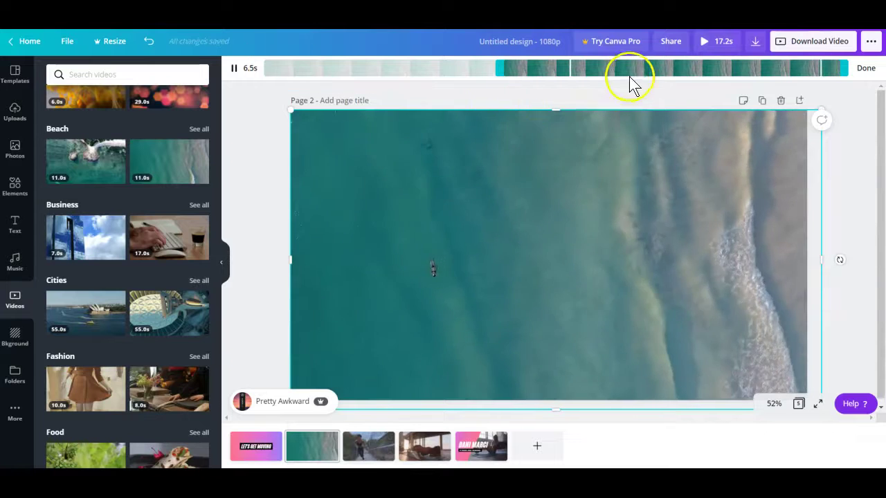
# Step: Replace page 2's video with the free 7.0 s scuba diving clip from the Sports videos and open it for trimming
pyautogui.scroll(2, 135, 181)
pyautogui.scroll(-5, 134, 181)
pyautogui.scroll(-6, 134, 181)
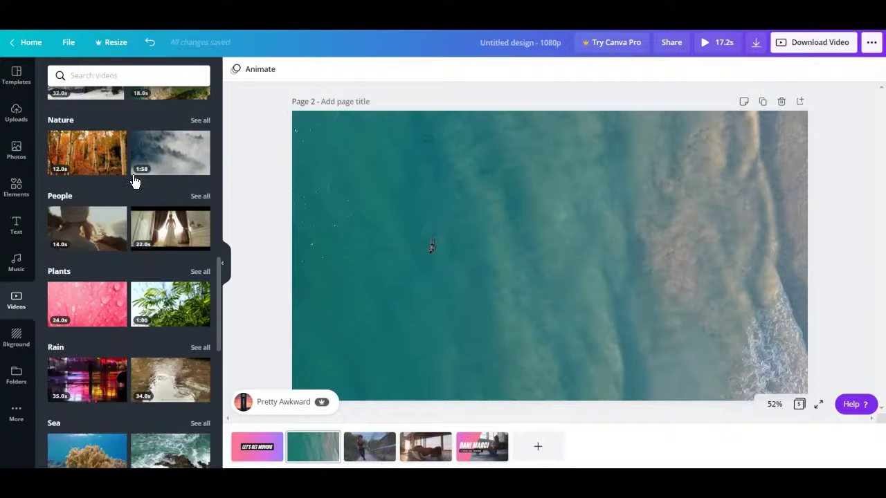
pyautogui.moveTo(159, 386); pyautogui.dragTo(299, 275)
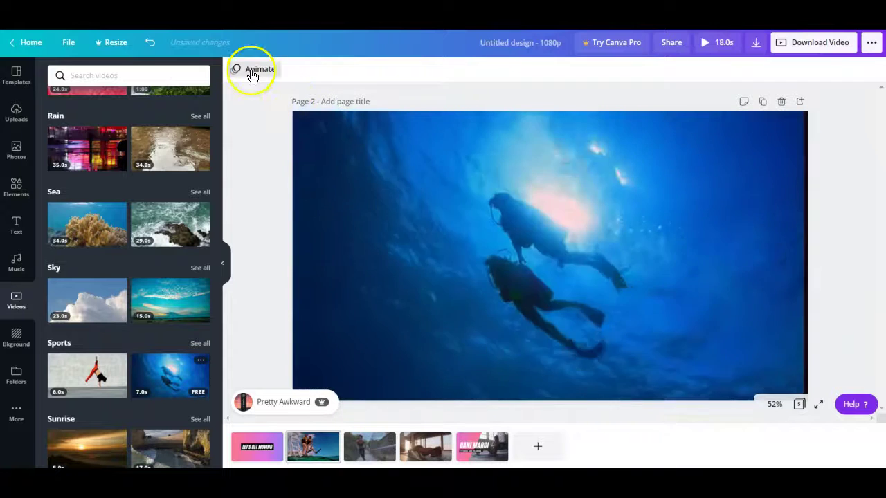
pyautogui.click(310, 206)
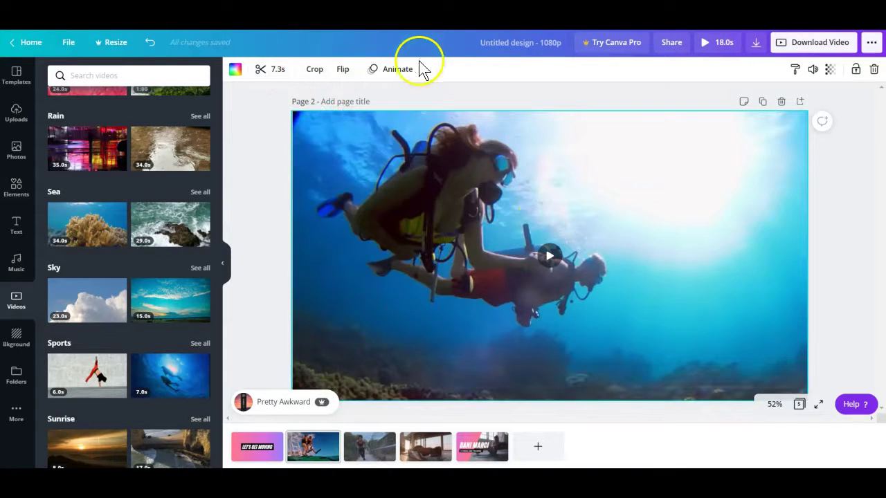
pyautogui.click(272, 73)
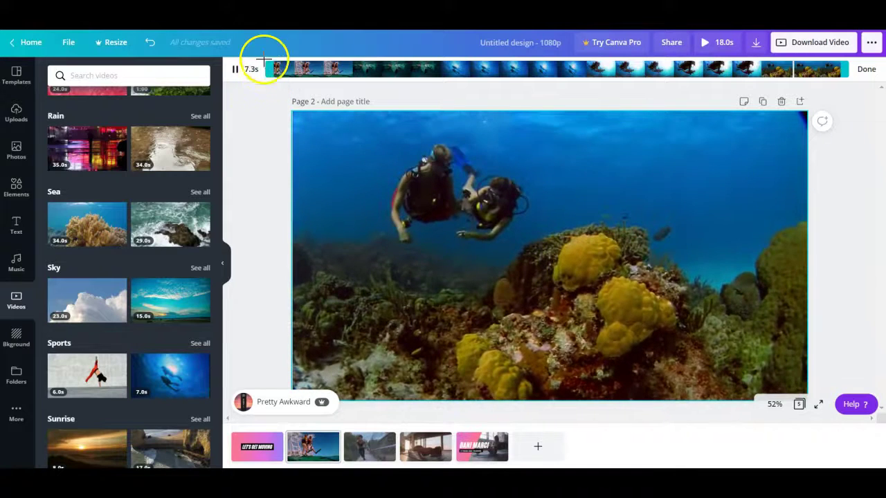
pyautogui.moveTo(326, 64)
pyautogui.mouseDown()
pyautogui.moveTo(361, 85)
pyautogui.moveTo(352, 83)
pyautogui.mouseUp()
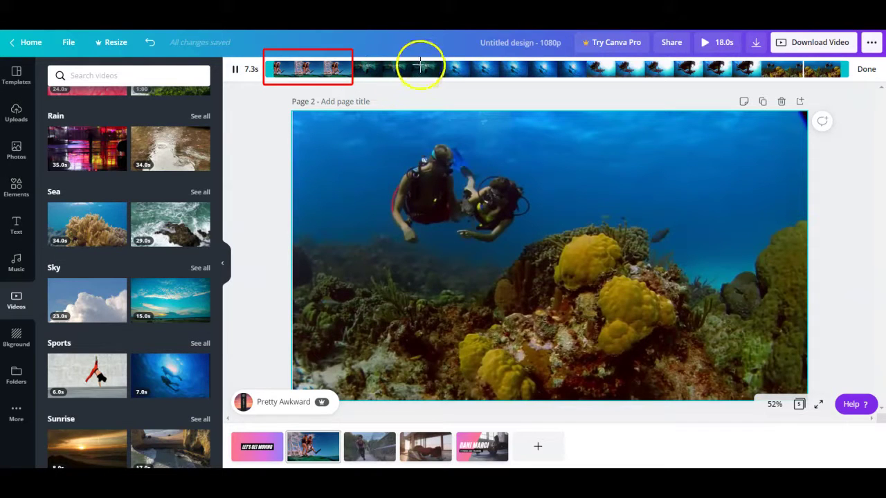
pyautogui.moveTo(436, 52)
pyautogui.mouseDown()
pyautogui.moveTo(534, 83)
pyautogui.moveTo(588, 86)
pyautogui.mouseUp()
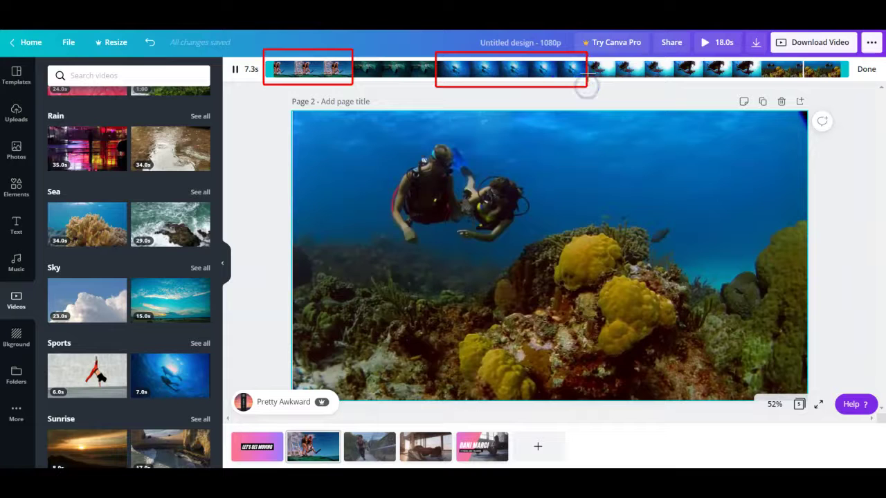
pyautogui.moveTo(592, 54)
pyautogui.mouseDown()
pyautogui.moveTo(767, 81)
pyautogui.moveTo(760, 85)
pyautogui.mouseUp()
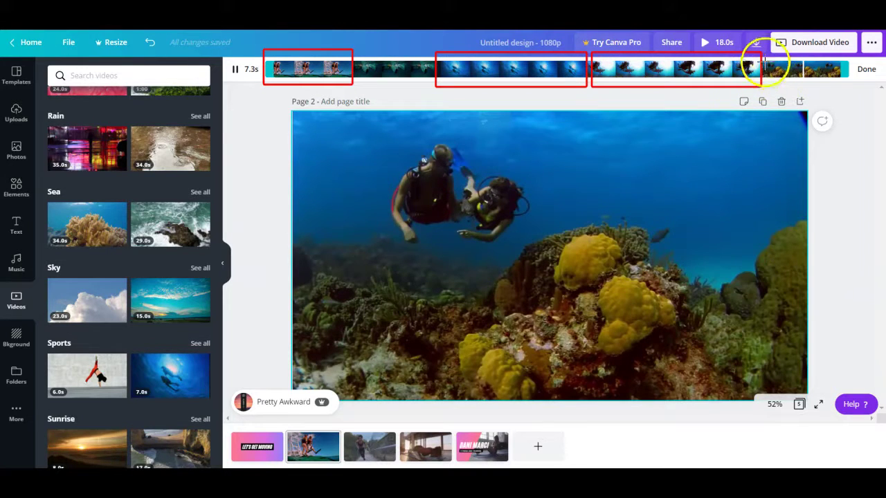
pyautogui.moveTo(762, 54)
pyautogui.mouseDown()
pyautogui.moveTo(864, 86)
pyautogui.moveTo(845, 88)
pyautogui.mouseUp()
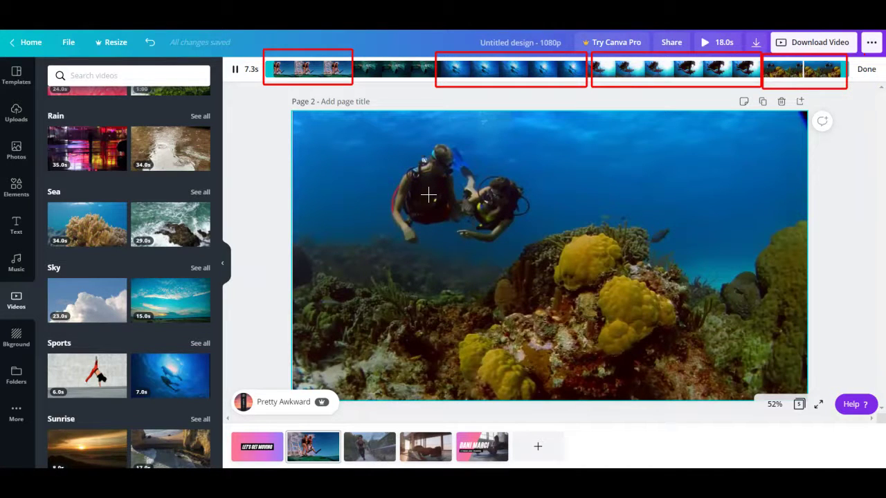
pyautogui.press('Escape')
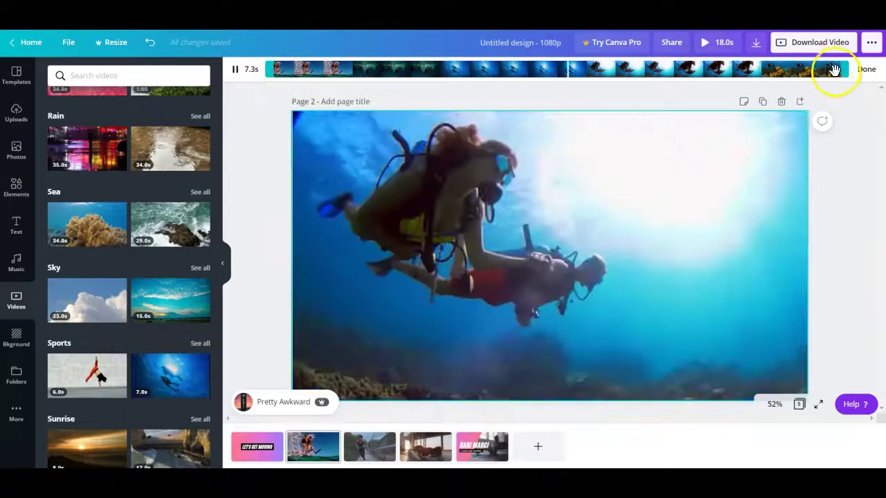
# Step: Trim the diving clip to its 1.2 s opening scene, and re-trim it to the 2.0 s middle scene of divers silhouetted in blue water
pyautogui.moveTo(841, 70); pyautogui.dragTo(355, 110)
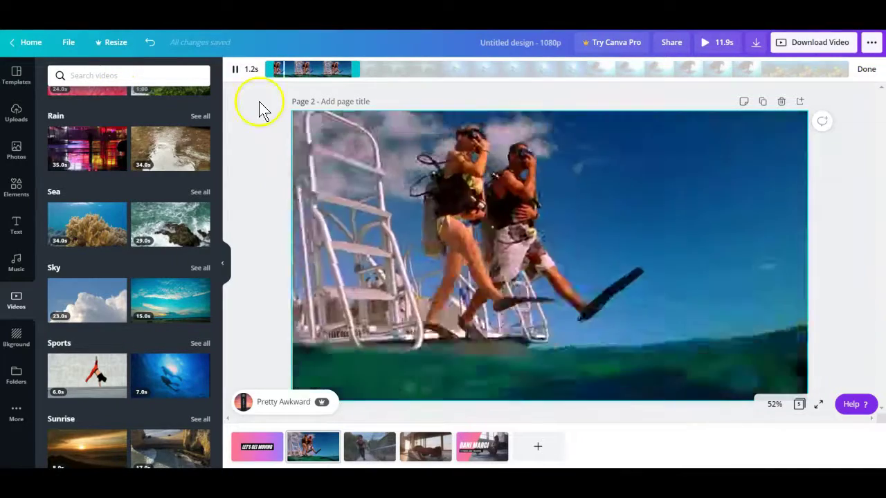
pyautogui.moveTo(354, 68); pyautogui.dragTo(514, 65)
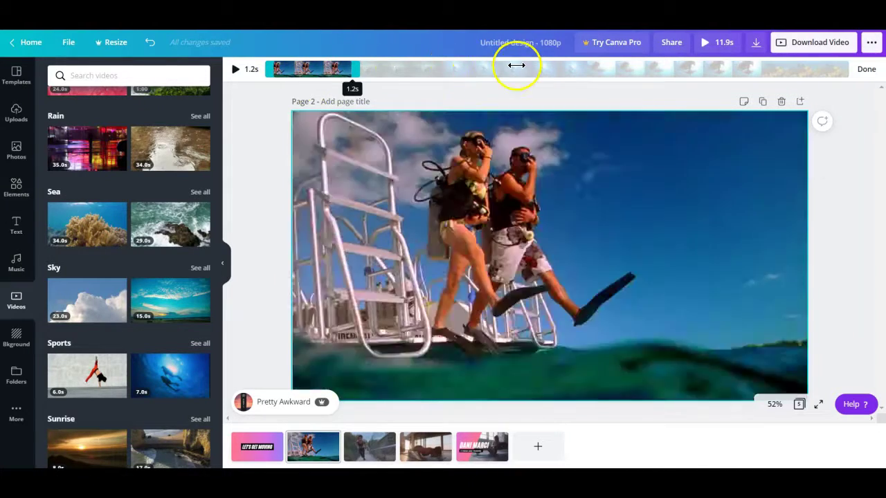
pyautogui.moveTo(354, 71); pyautogui.dragTo(593, 67)
pyautogui.click(271, 72)
pyautogui.moveTo(271, 72); pyautogui.dragTo(435, 70)
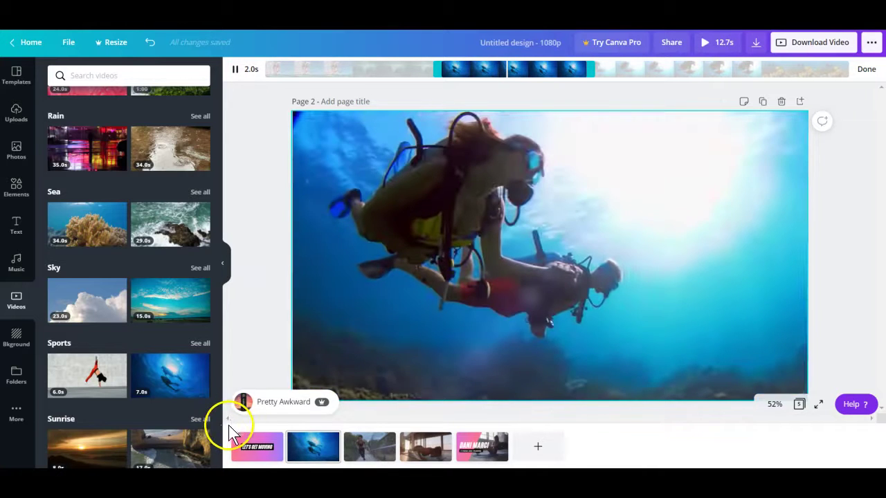
pyautogui.moveTo(227, 416)
pyautogui.mouseDown()
pyautogui.moveTo(484, 468)
pyautogui.moveTo(536, 462)
pyautogui.mouseUp()
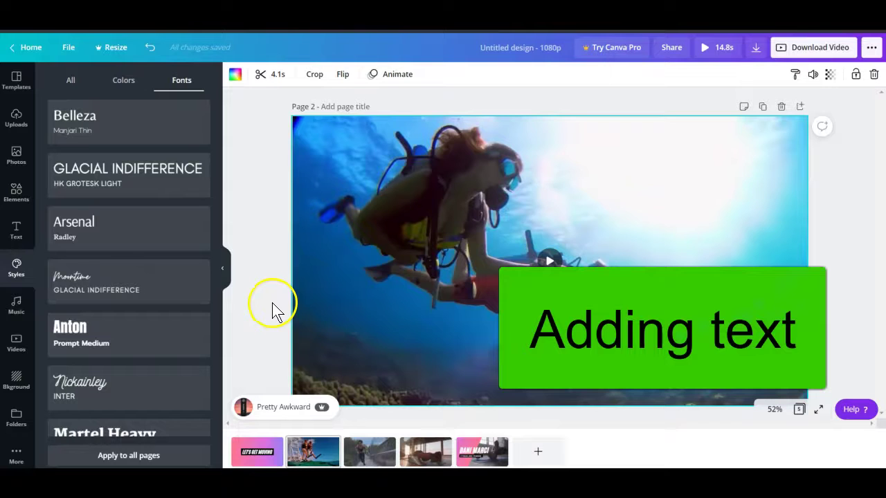
# Step: Examine the text options, from the heading, subheading and body text presets to the range of ready-made font combinations
pyautogui.click(16, 233)
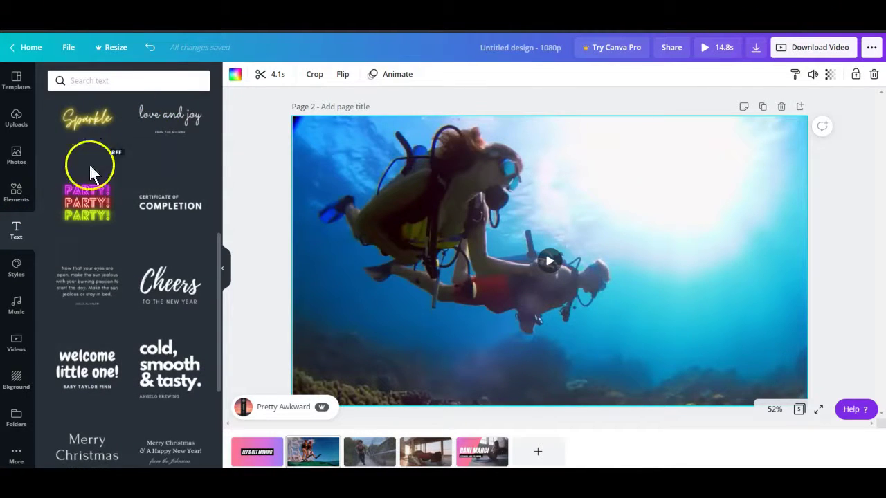
pyautogui.scroll(-7, 146, 215)
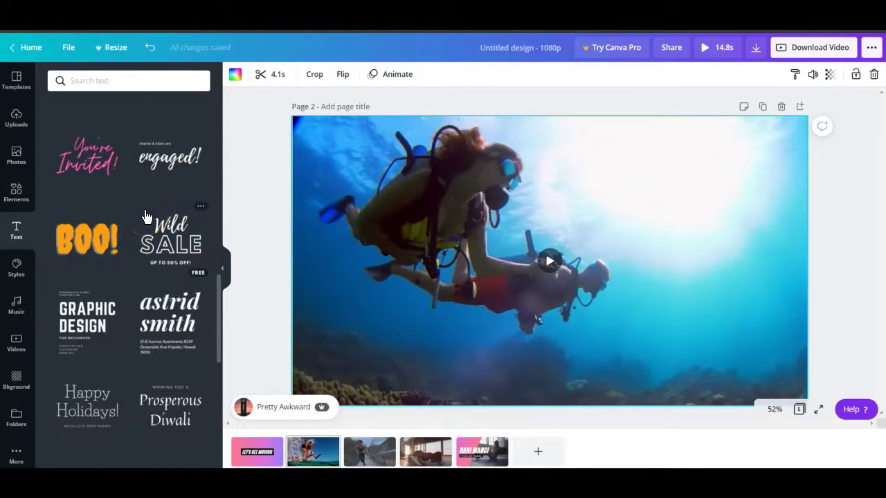
pyautogui.click(128, 220)
pyautogui.click(108, 237)
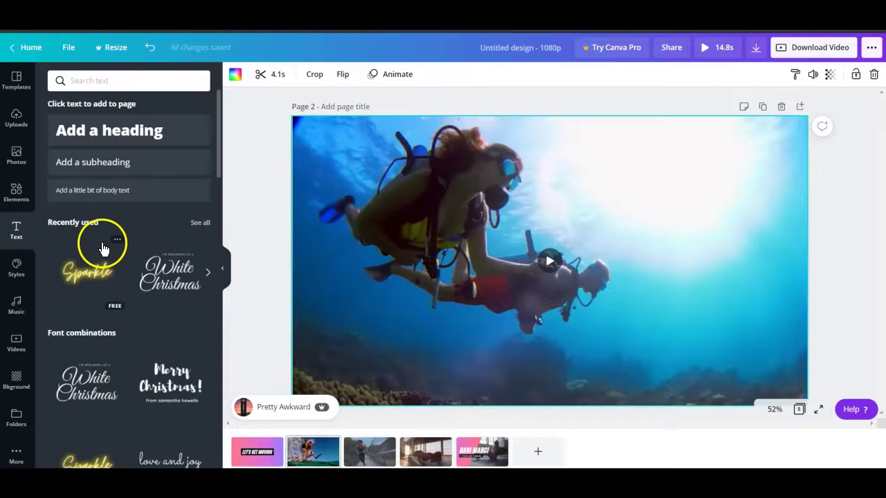
pyautogui.scroll(-2, 104, 249)
pyautogui.scroll(2, 117, 274)
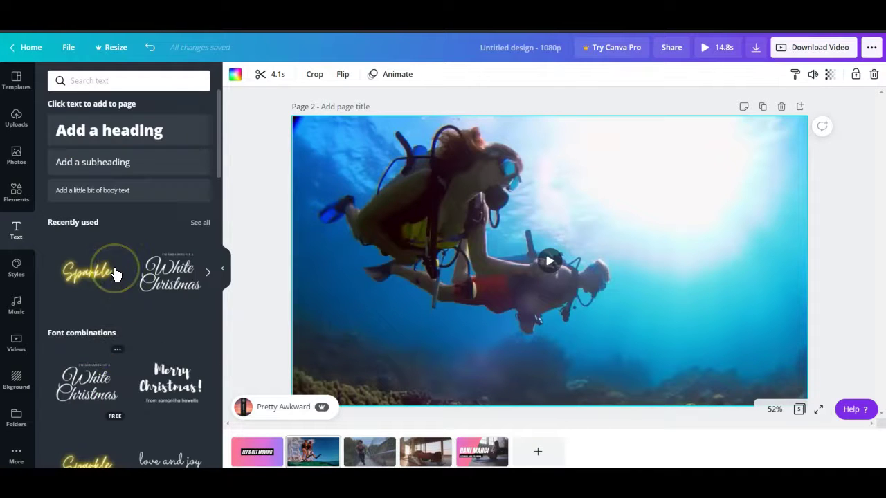
pyautogui.click(114, 134)
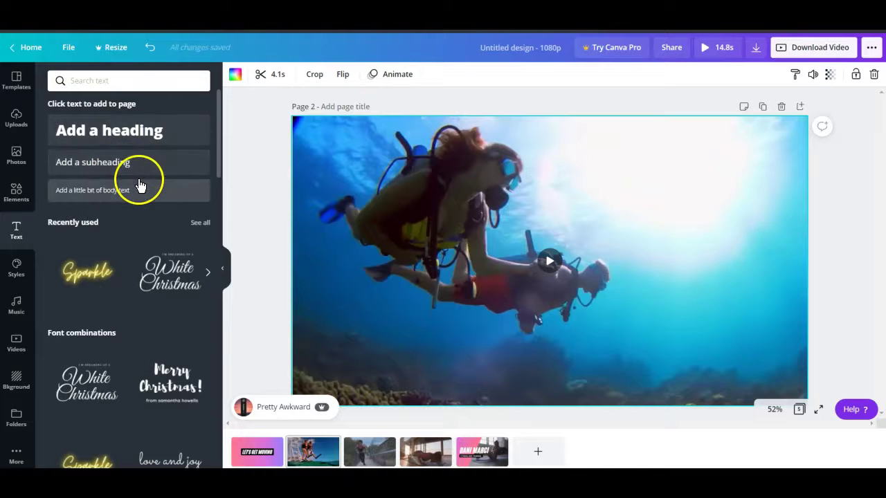
pyautogui.scroll(-4, 143, 184)
pyautogui.scroll(-2, 139, 187)
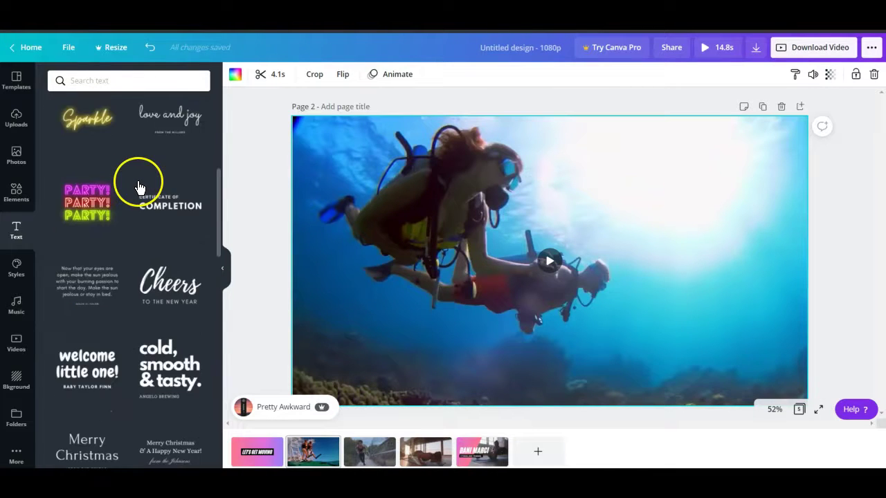
pyautogui.scroll(-2, 139, 187)
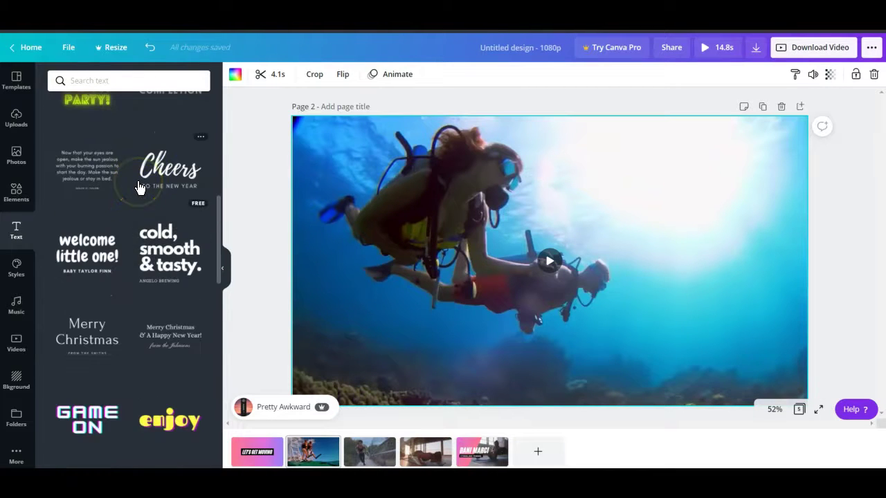
# Step: Add the "welcome little one!" font combination to the lower left of page 2's diving clip and colour its headline white
pyautogui.click(90, 250)
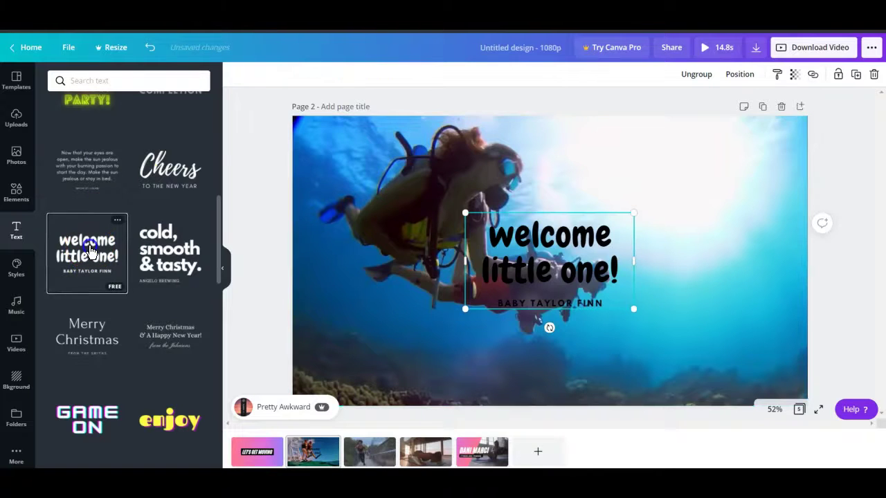
pyautogui.moveTo(529, 232); pyautogui.dragTo(368, 301)
pyautogui.doubleClick(333, 311)
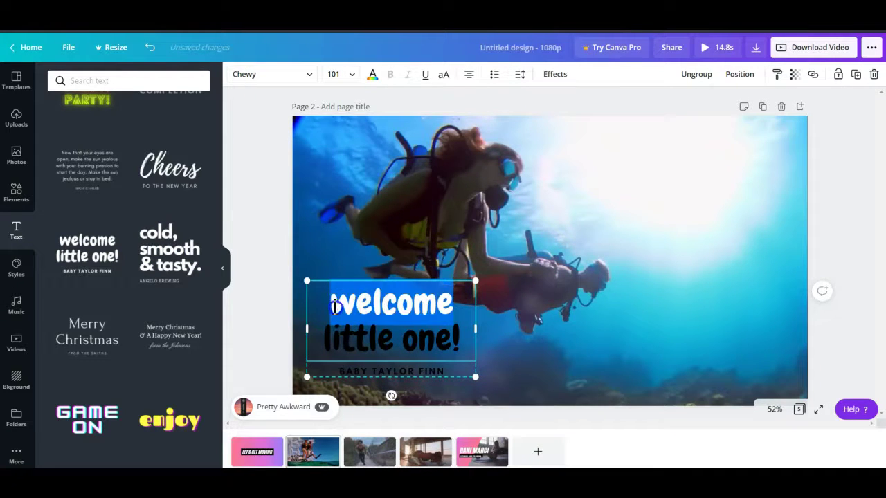
pyautogui.moveTo(336, 302); pyautogui.dragTo(458, 328)
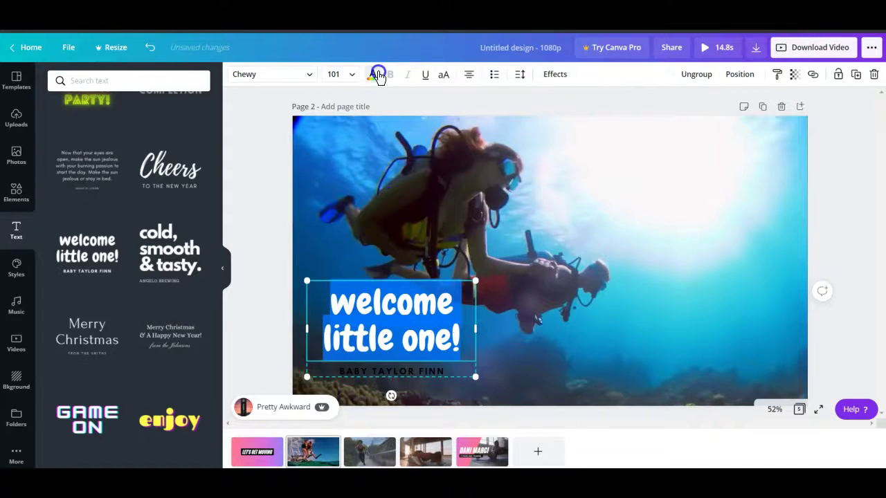
pyautogui.click(373, 74)
pyautogui.click(198, 227)
pyautogui.click(328, 259)
pyautogui.click(266, 241)
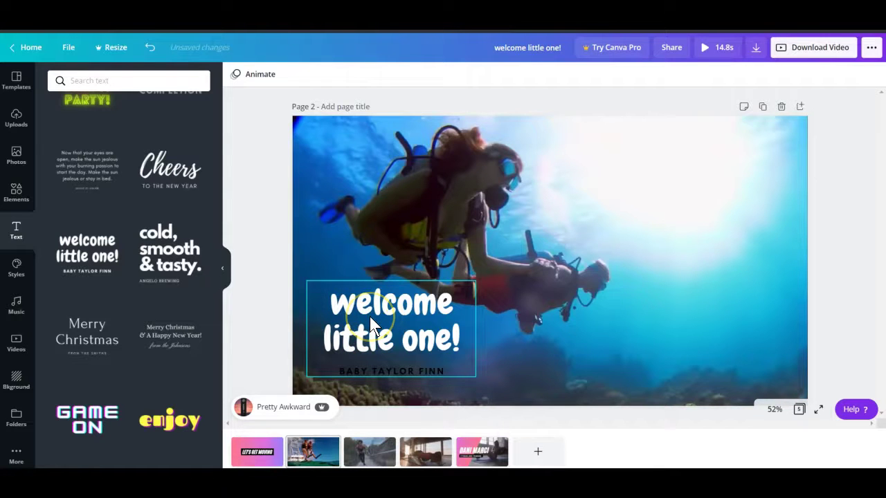
# Step: Apply the Block animation to page 2
pyautogui.moveTo(223, 58); pyautogui.dragTo(308, 90)
pyautogui.click(259, 82)
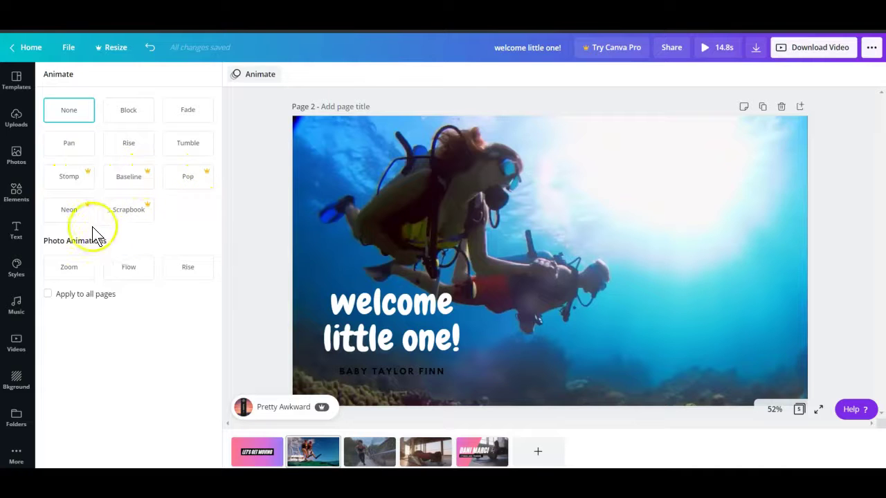
pyautogui.click(132, 115)
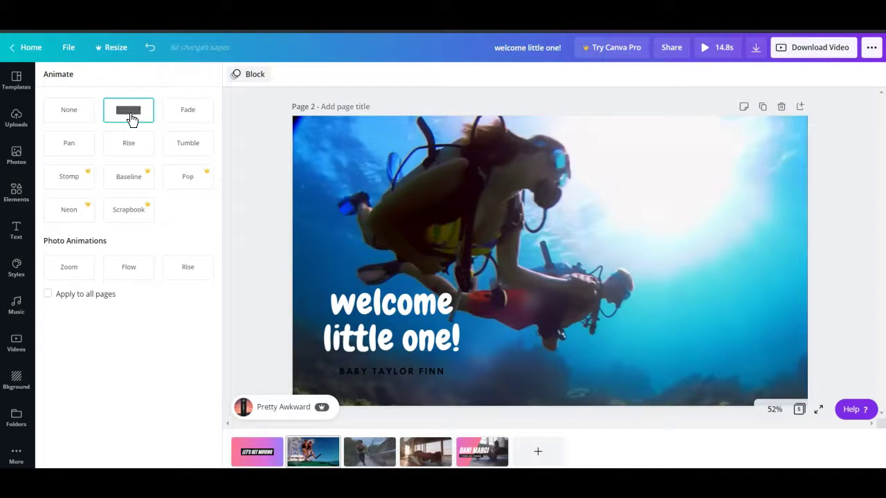
pyautogui.click(132, 119)
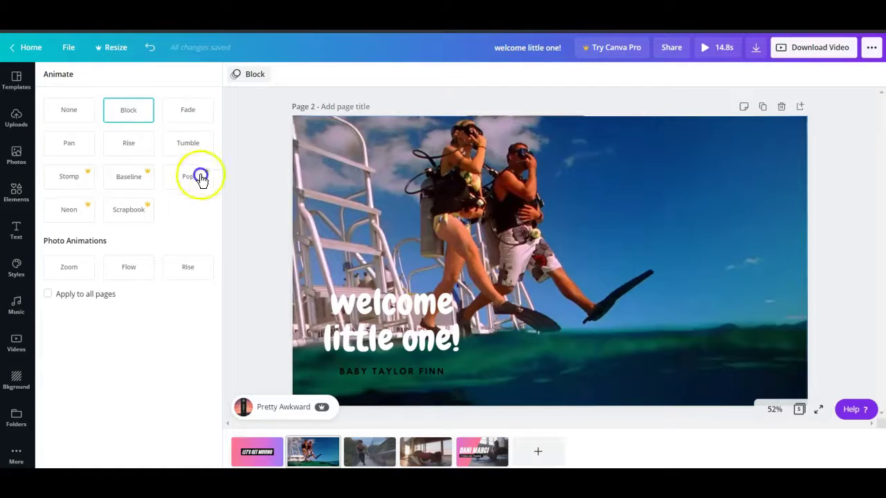
pyautogui.moveTo(283, 269); pyautogui.dragTo(490, 368)
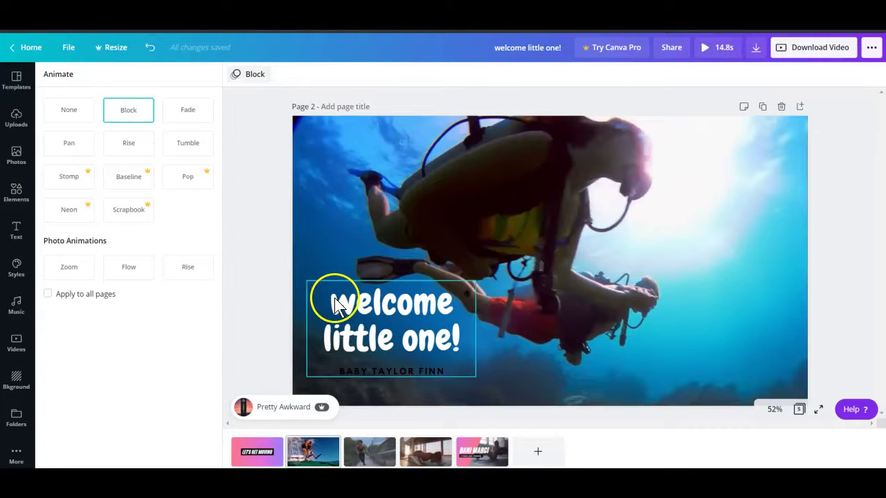
pyautogui.click(128, 109)
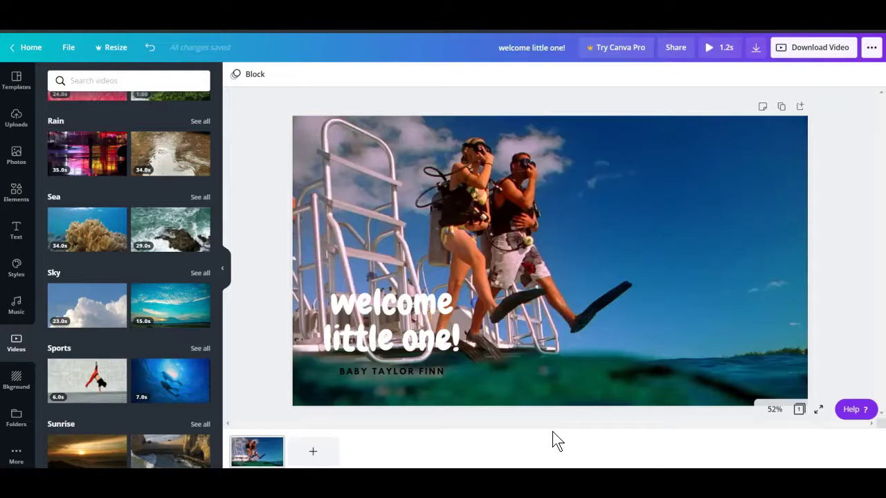
# Step: Duplicate the diving page with the "welcome little one!" text three times to make four identical pages
pyautogui.click(554, 442)
pyautogui.moveTo(138, 376); pyautogui.dragTo(216, 416)
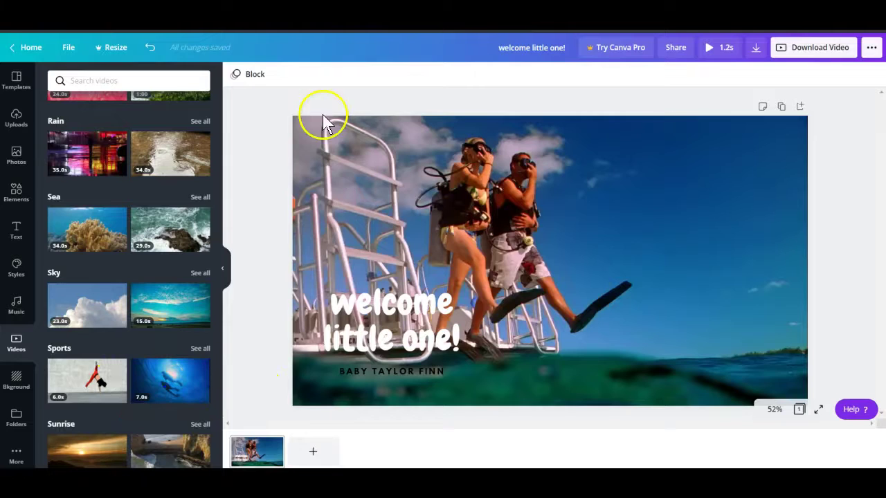
pyautogui.click(606, 167)
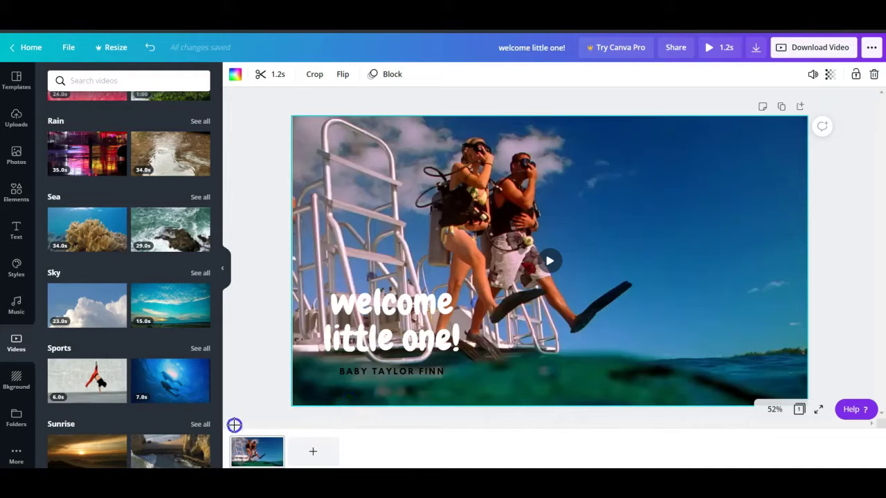
pyautogui.moveTo(233, 413); pyautogui.dragTo(471, 464)
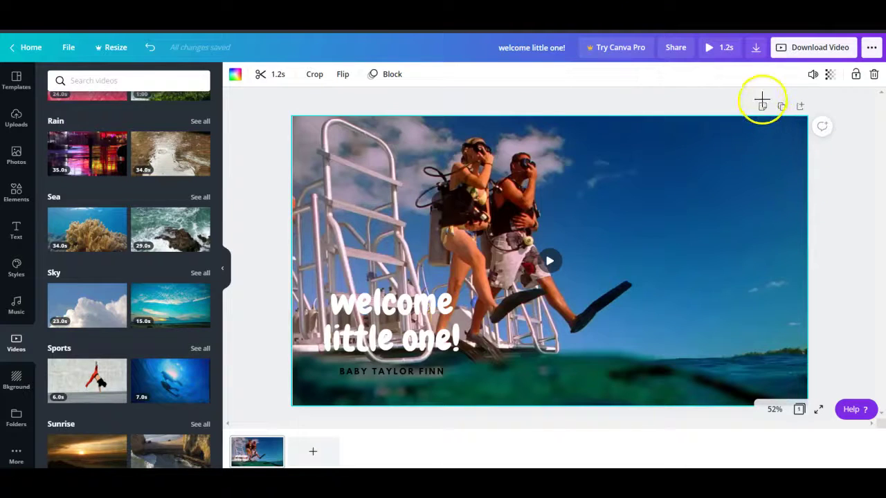
pyautogui.moveTo(760, 91); pyautogui.dragTo(799, 117)
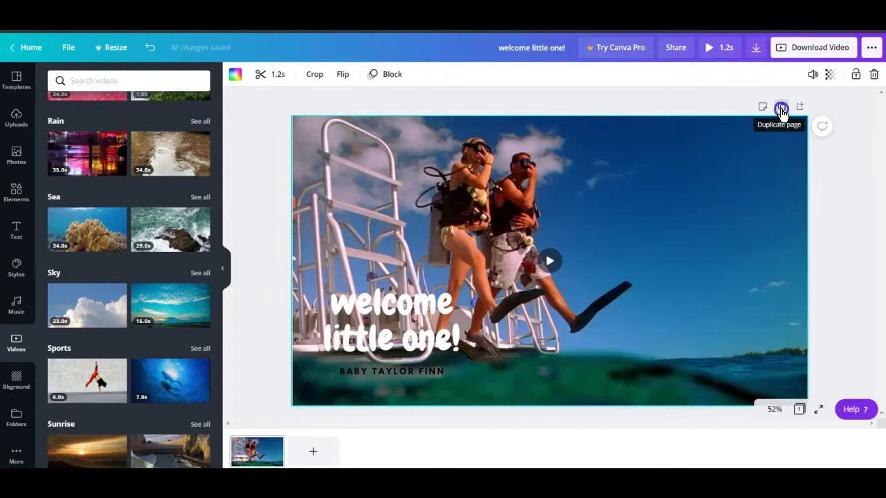
pyautogui.click(781, 111)
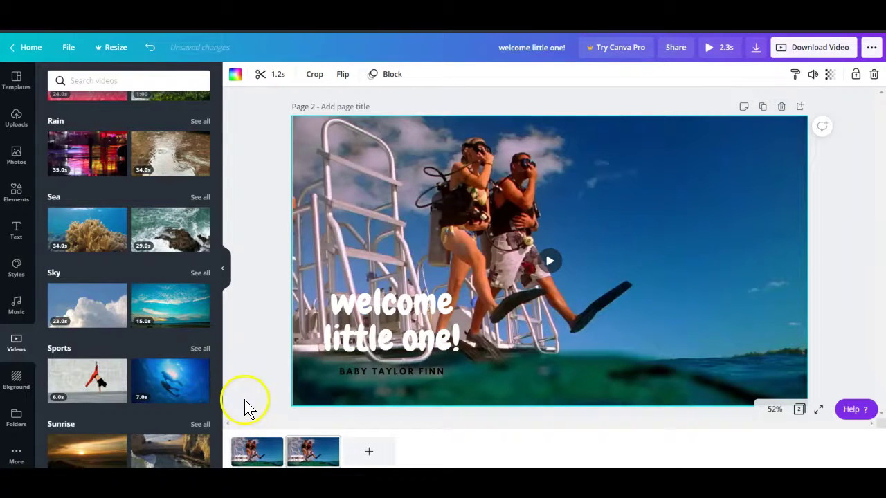
pyautogui.moveTo(263, 415)
pyautogui.mouseDown()
pyautogui.moveTo(350, 454)
pyautogui.moveTo(352, 465)
pyautogui.mouseUp()
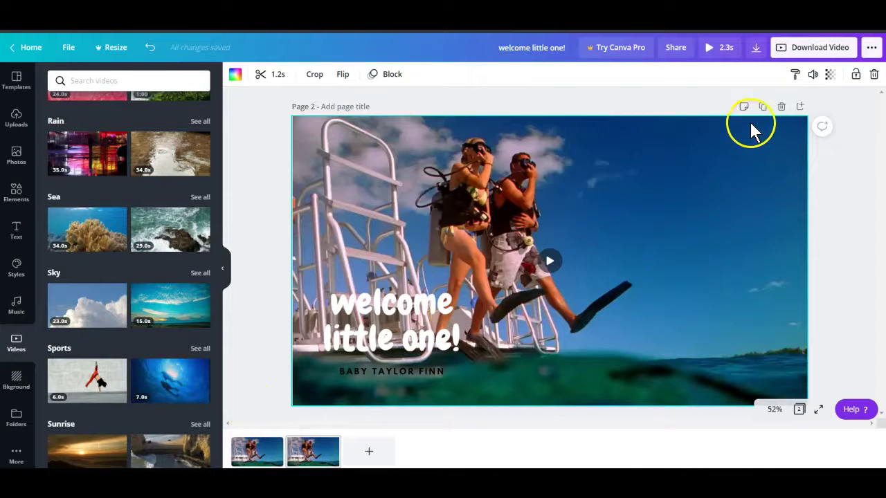
pyautogui.click(763, 109)
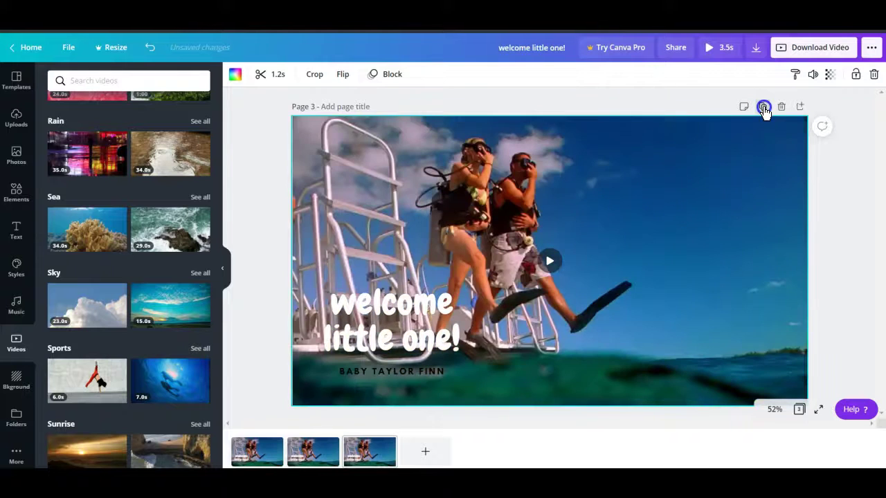
pyautogui.click(763, 108)
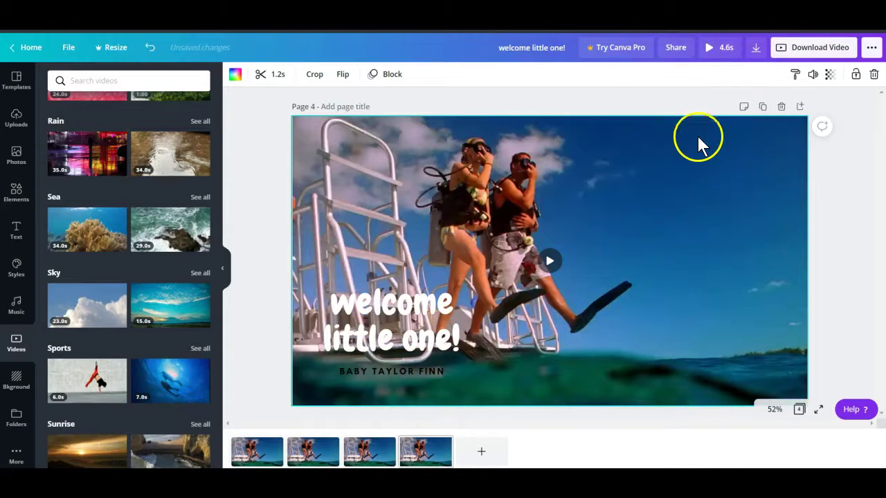
pyautogui.moveTo(228, 431)
pyautogui.mouseDown()
pyautogui.moveTo(459, 452)
pyautogui.moveTo(475, 463)
pyautogui.mouseUp()
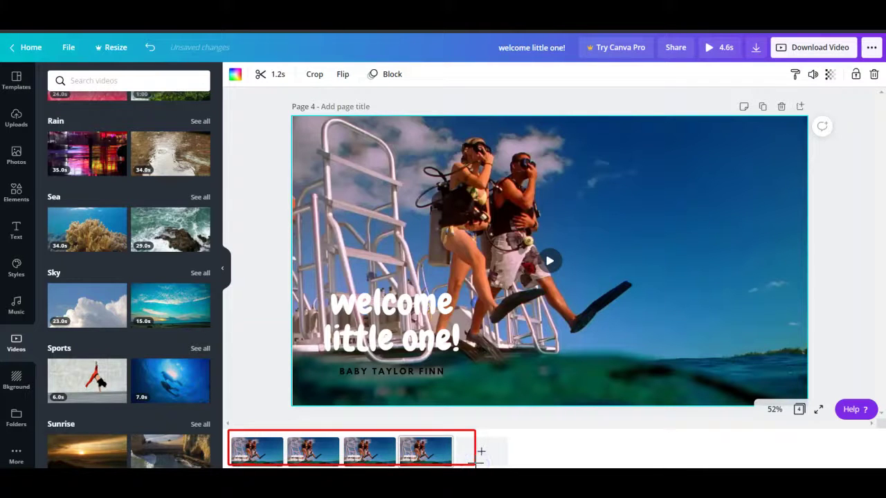
# Step: Trim page 2's diving clip to a 2.0 s underwater section, from the divers' plunge to their silhouettes in blue water
pyautogui.click(311, 450)
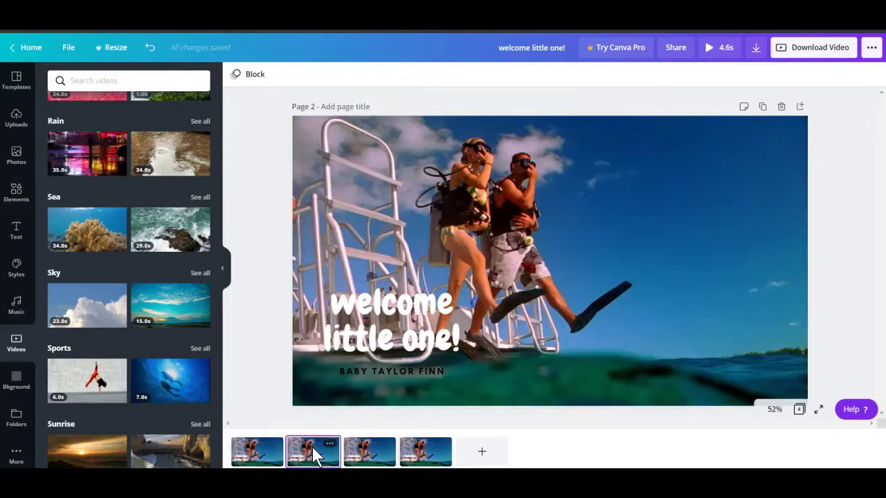
pyautogui.click(601, 190)
pyautogui.click(260, 78)
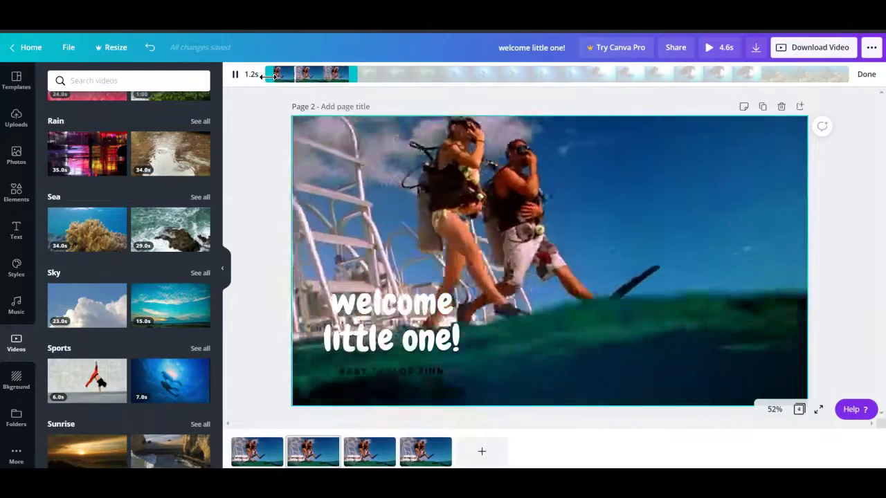
pyautogui.click(272, 74)
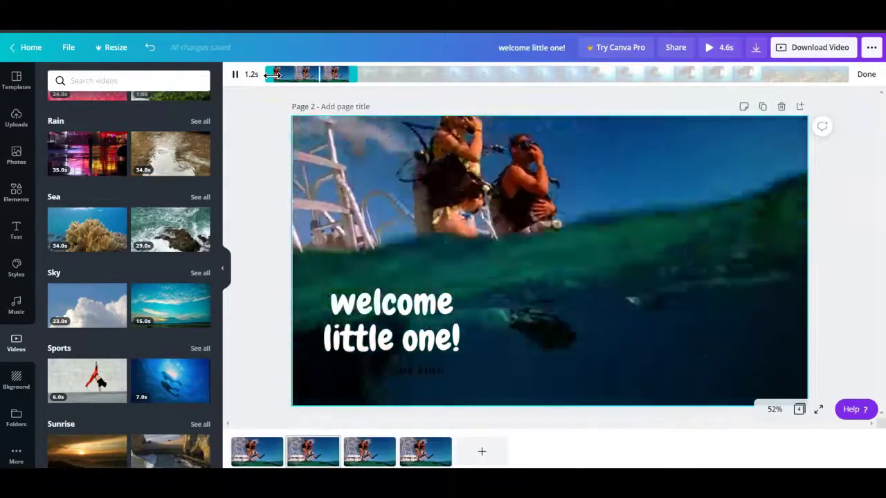
pyautogui.moveTo(272, 74); pyautogui.dragTo(303, 76)
pyautogui.moveTo(357, 74); pyautogui.dragTo(526, 74)
pyautogui.click(530, 72)
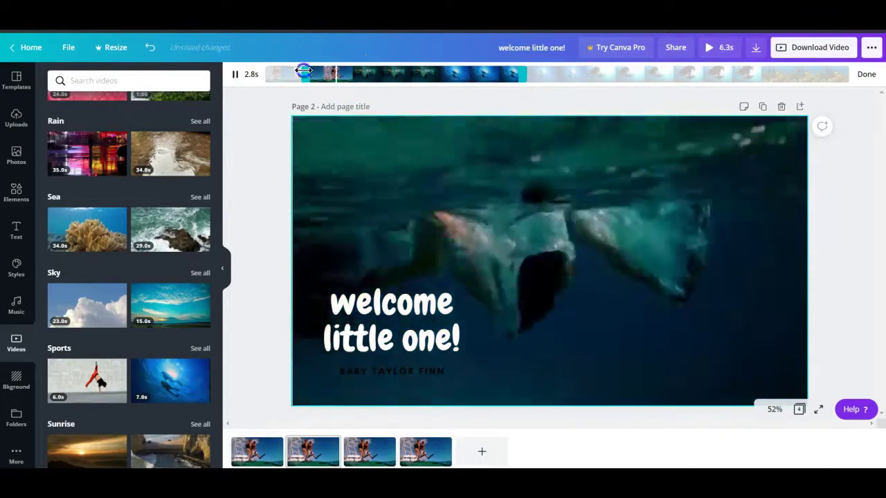
pyautogui.moveTo(308, 73); pyautogui.dragTo(371, 75)
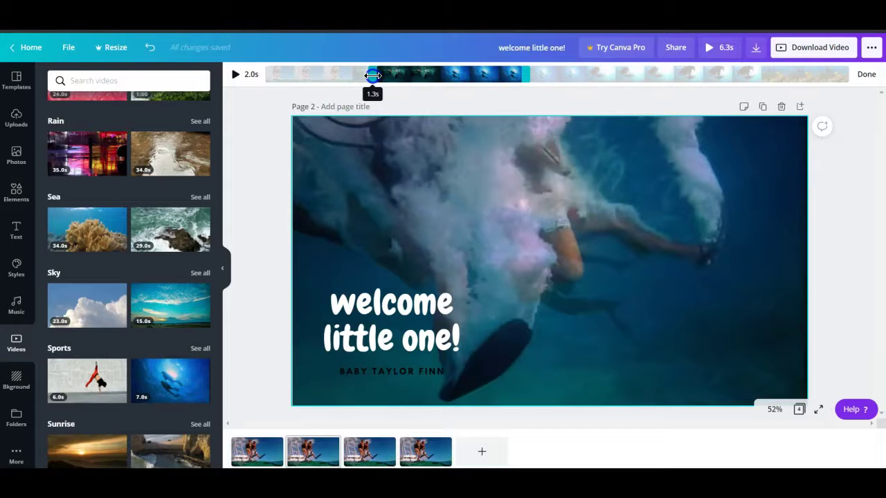
pyautogui.moveTo(370, 75); pyautogui.dragTo(369, 75)
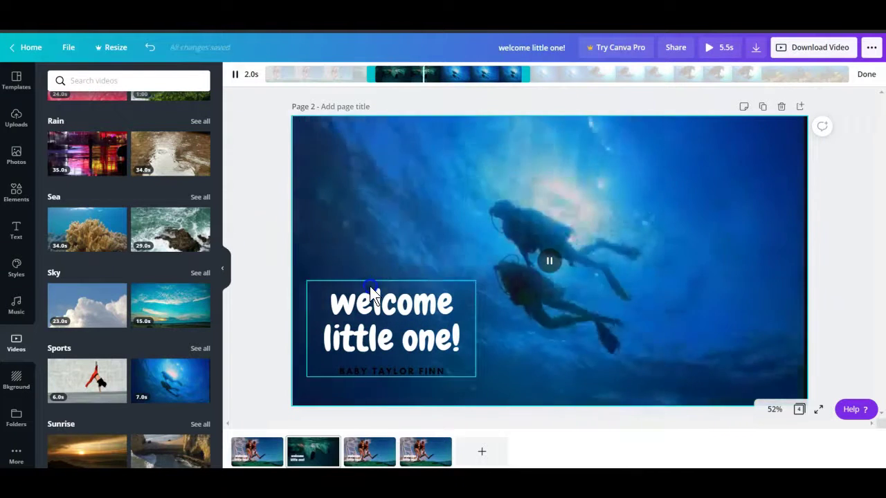
# Step: Replace the word "welcome" in page 2's headline with "good times"
pyautogui.click(371, 304)
pyautogui.doubleClick(372, 305)
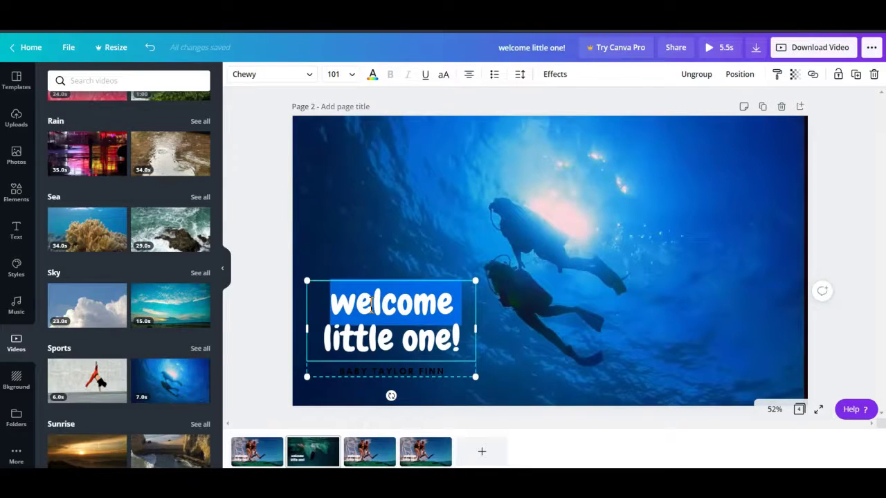
pyautogui.write('good ti')
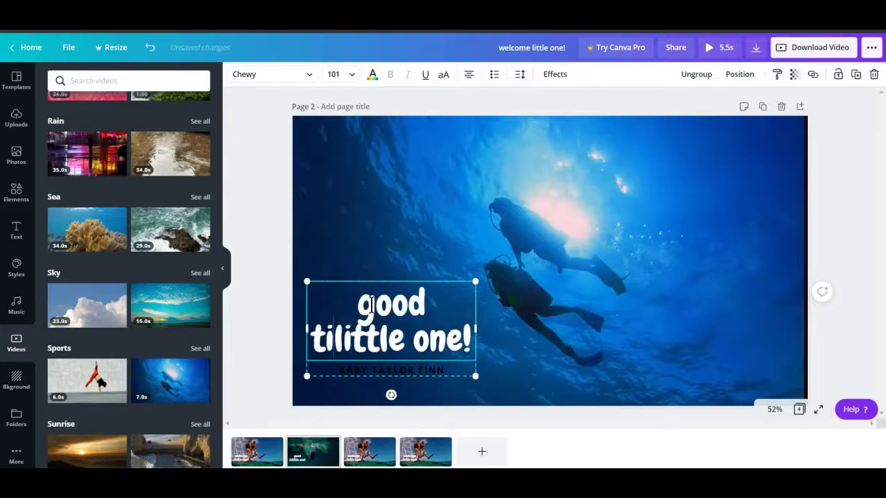
pyautogui.write('me')
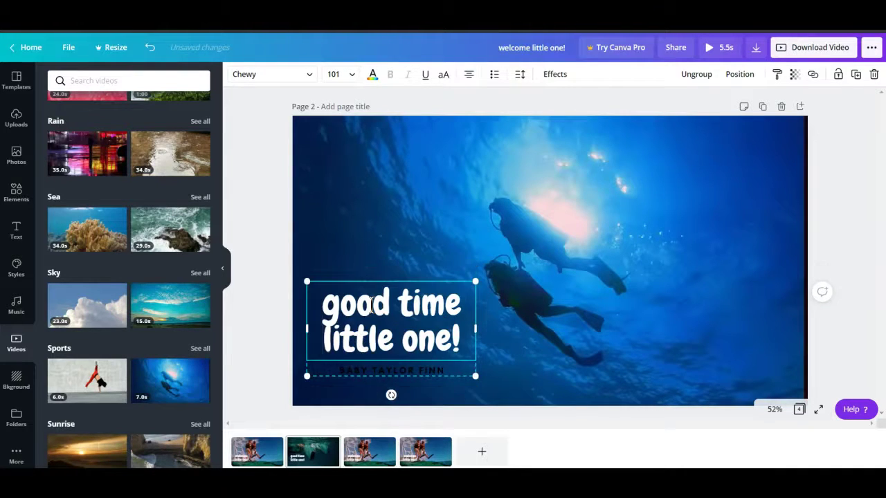
pyautogui.click(462, 298)
pyautogui.write('s')
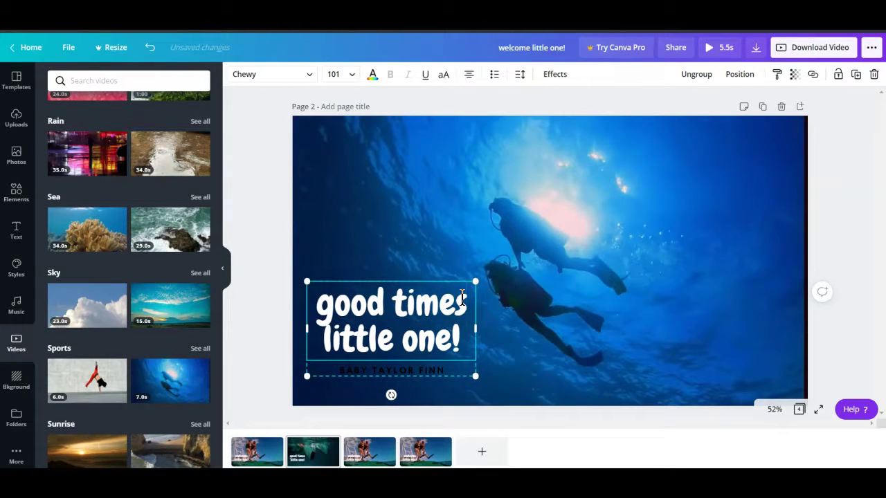
pyautogui.click(568, 209)
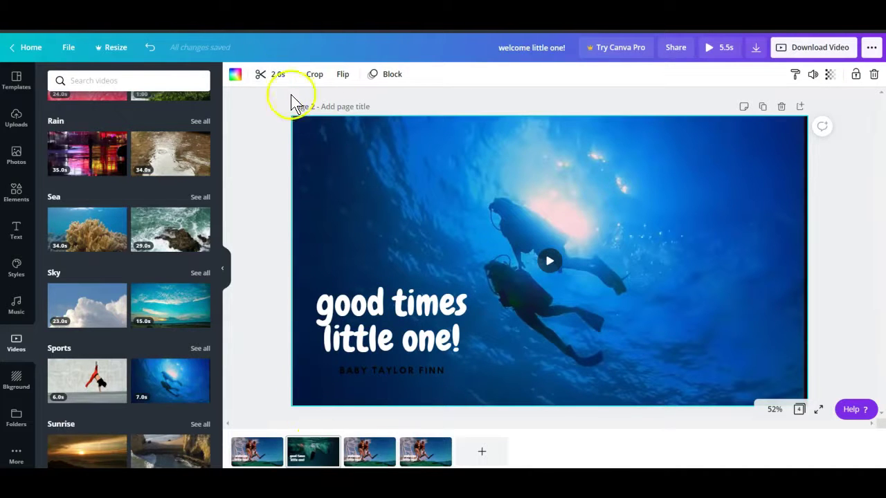
pyautogui.click(279, 75)
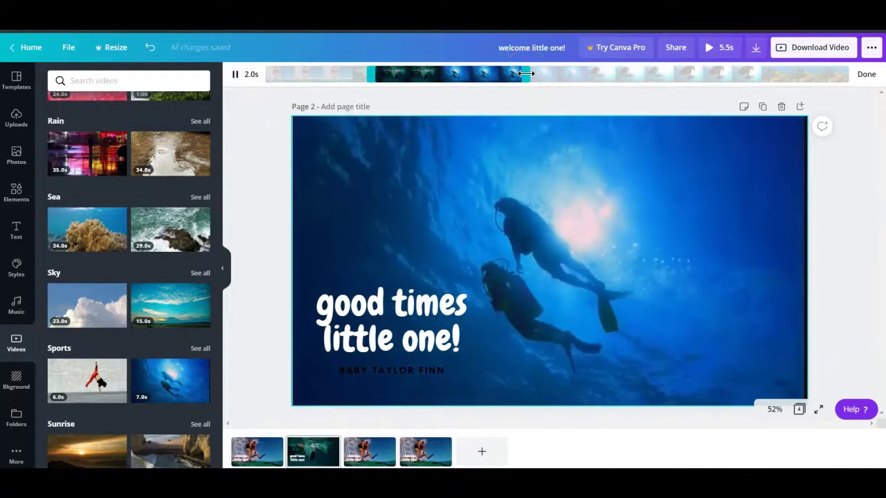
pyautogui.click(526, 73)
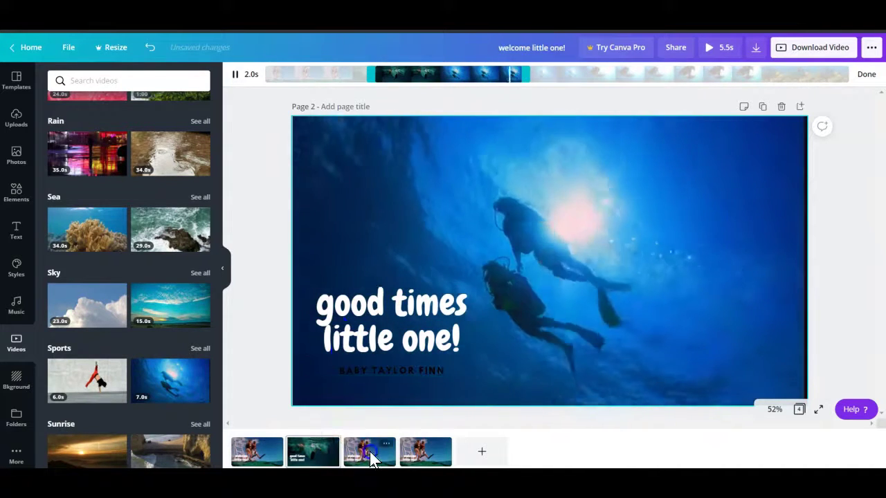
# Step: Trim page 3's diving clip to its final 3.9 s section, from the divers' silhouettes at 3.4 s through the coral reef at 7.3 s
pyautogui.click(370, 451)
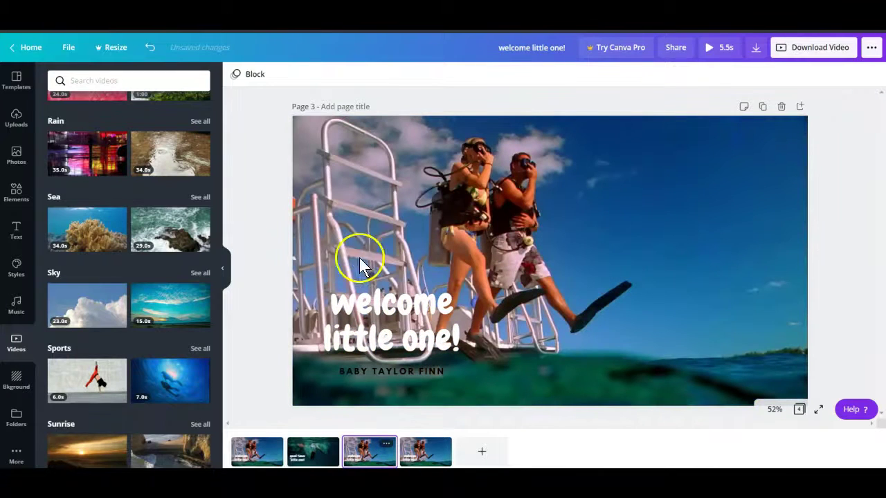
pyautogui.click(601, 198)
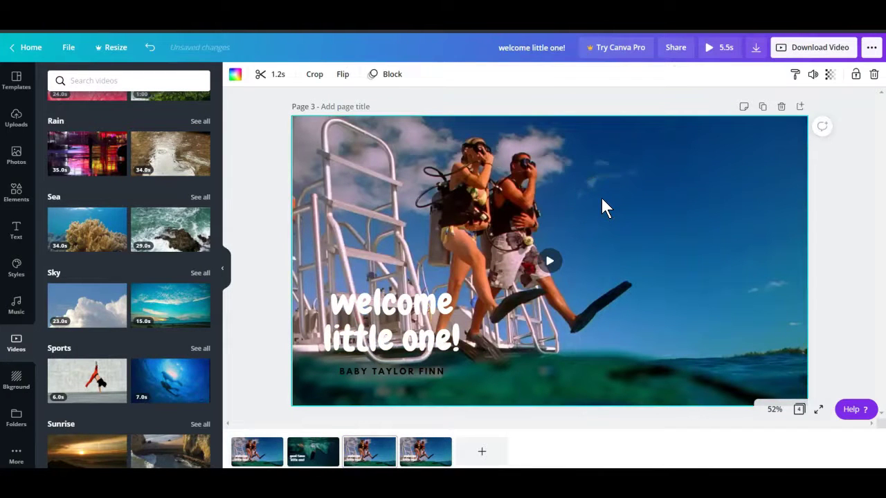
pyautogui.click(260, 74)
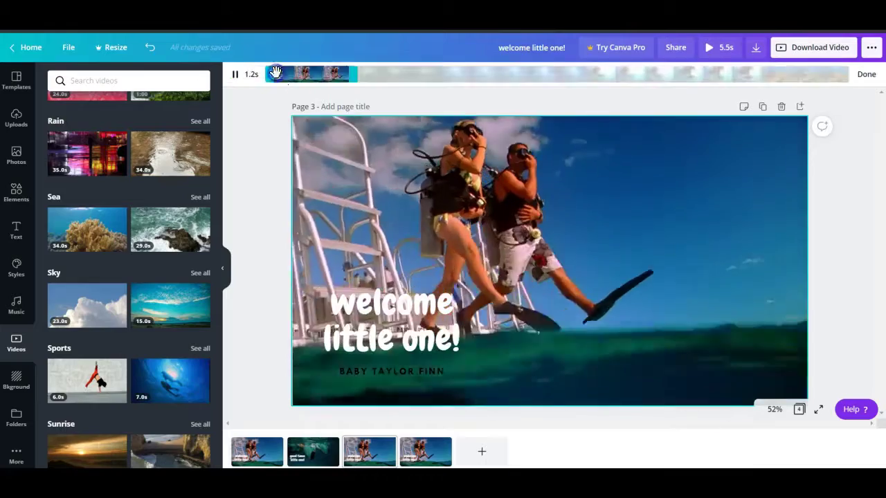
pyautogui.moveTo(355, 74); pyautogui.dragTo(685, 73)
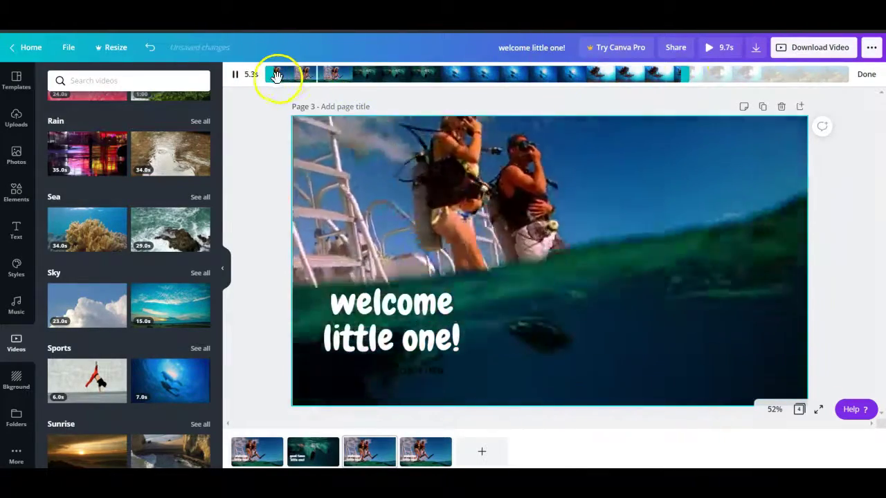
pyautogui.moveTo(270, 74); pyautogui.dragTo(538, 75)
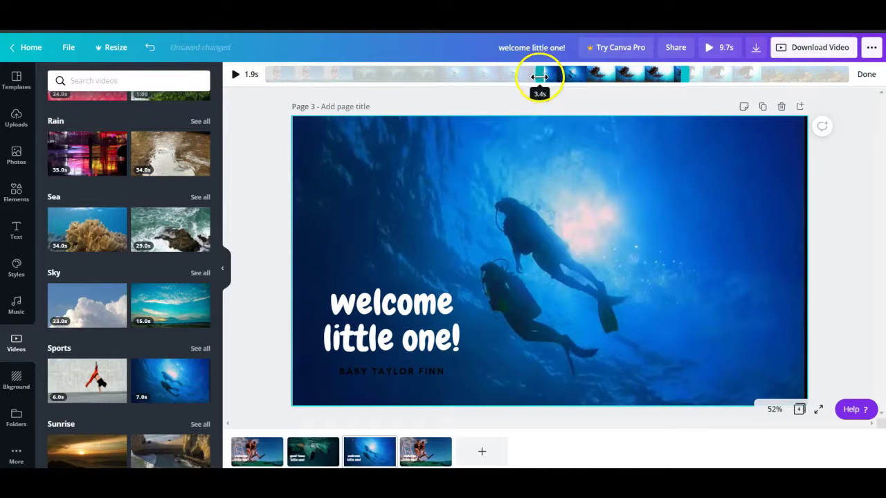
pyautogui.moveTo(682, 76); pyautogui.dragTo(757, 77)
pyautogui.moveTo(765, 78); pyautogui.dragTo(863, 75)
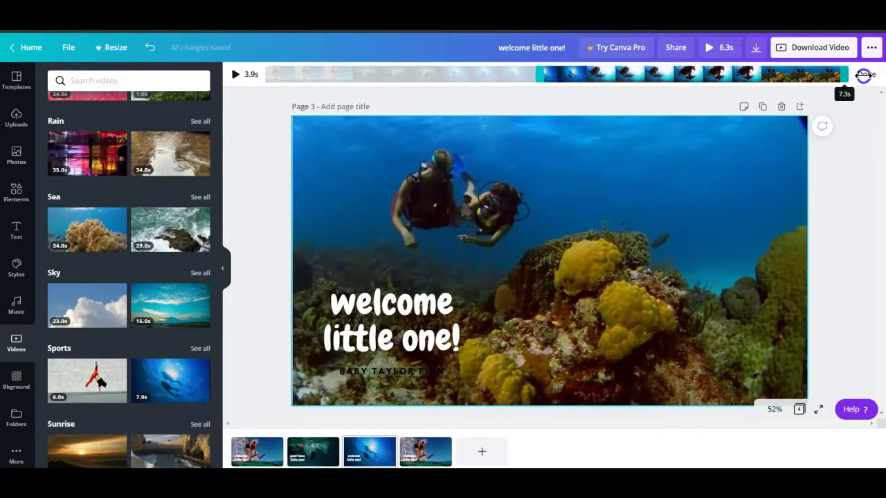
pyautogui.click(246, 74)
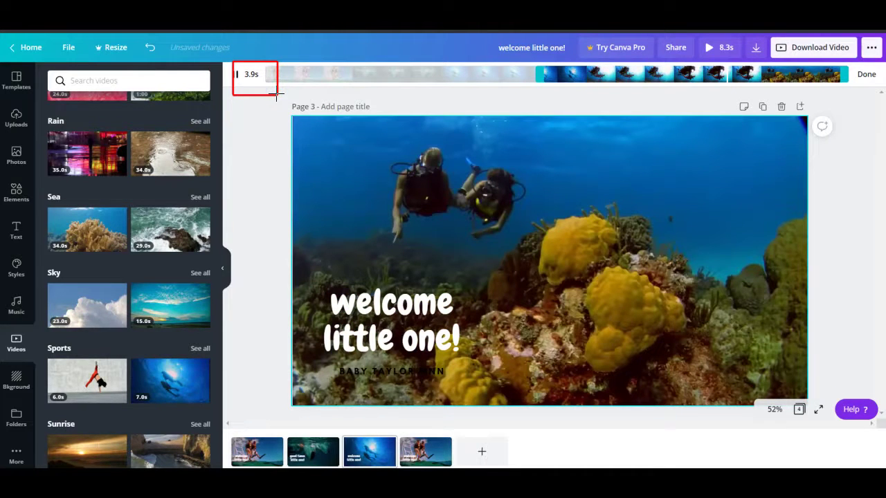
# Step: Replace page 3's headline text with "good memories"
pyautogui.click(446, 335)
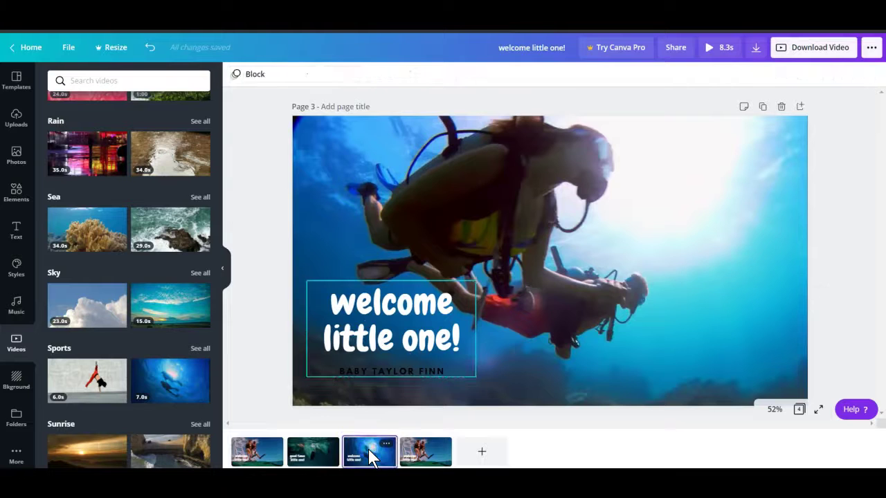
pyautogui.click(369, 320)
pyautogui.doubleClick(367, 313)
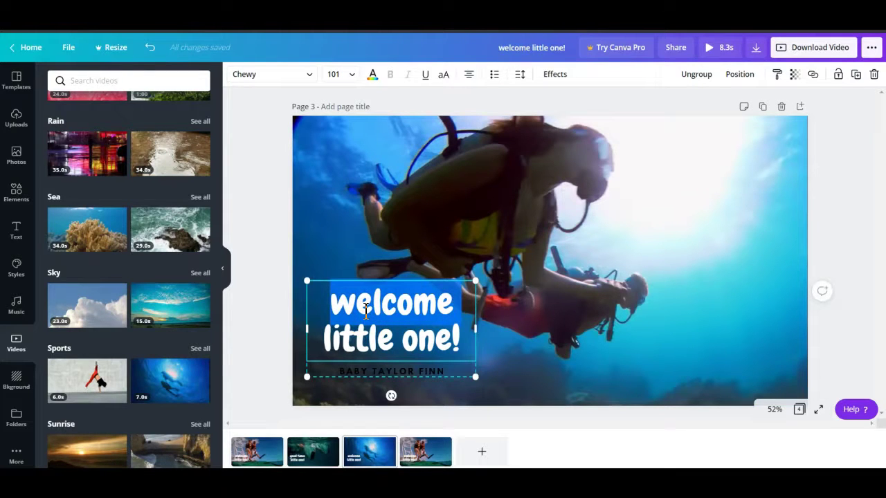
pyautogui.write('good memories')
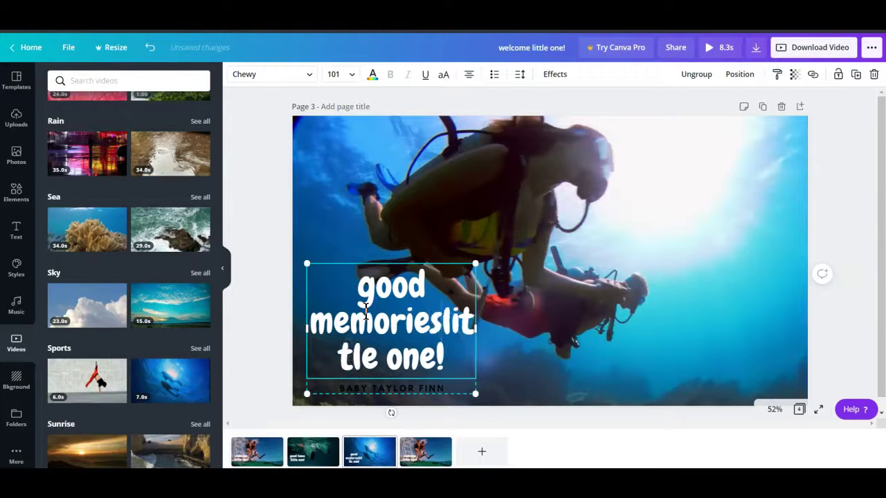
pyautogui.press('Delete')
pyautogui.press('Delete')
pyautogui.press('Delete')
pyautogui.press('Delete')
pyautogui.press('Delete')
pyautogui.press('Delete')
pyautogui.press('Delete')
pyautogui.press('Delete')
pyautogui.press('Delete')
pyautogui.press('Delete')
pyautogui.press('Delete')
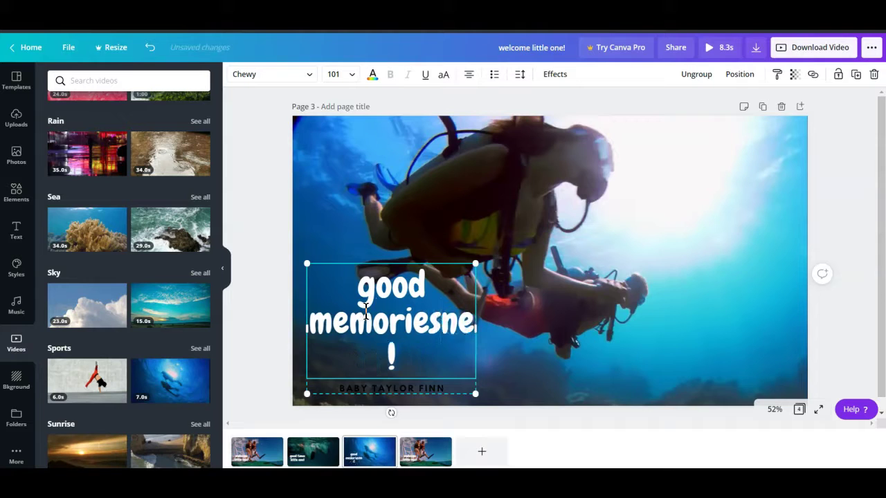
pyautogui.click(245, 338)
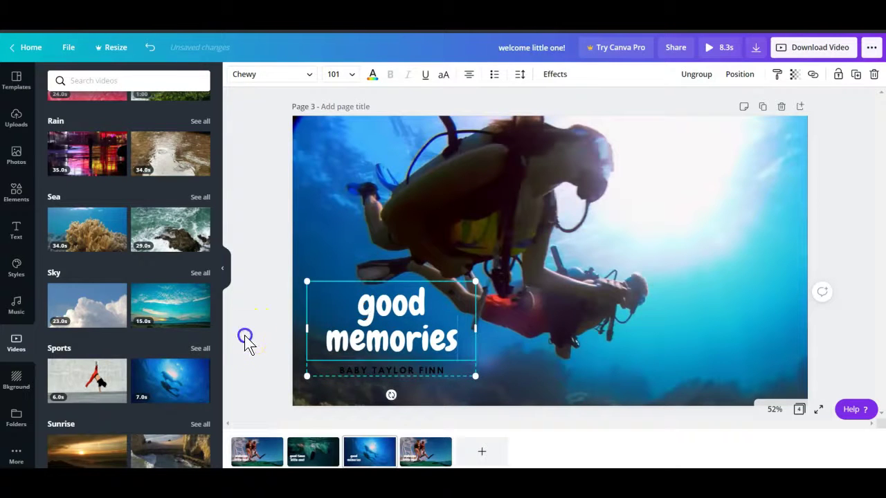
# Step: Delete the surplus fourth page and preview the whole three-page video
pyautogui.click(439, 451)
pyautogui.click(443, 448)
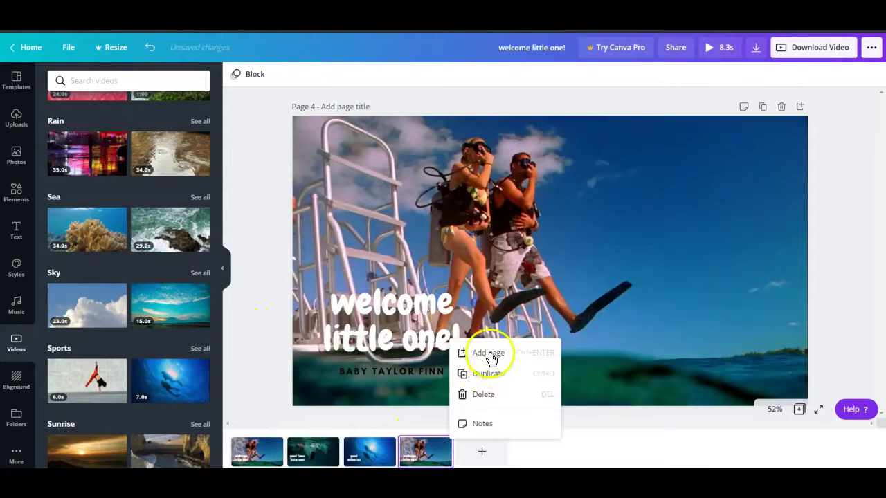
pyautogui.click(487, 395)
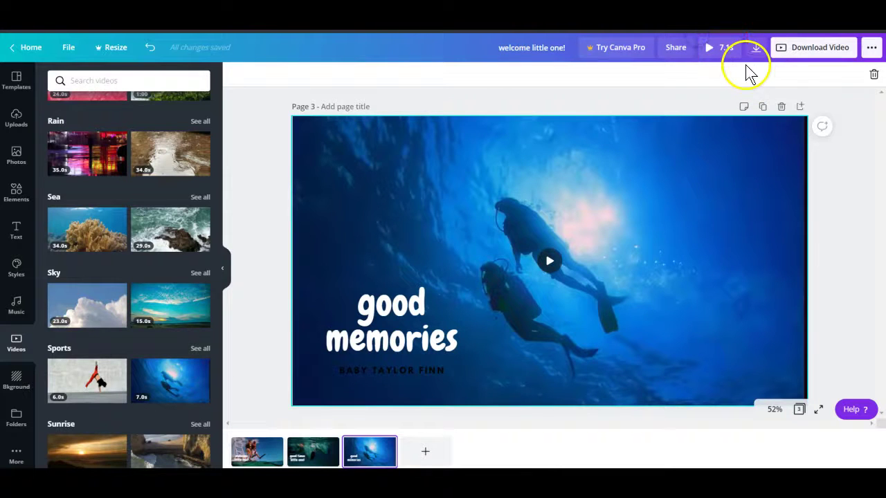
pyautogui.click(718, 49)
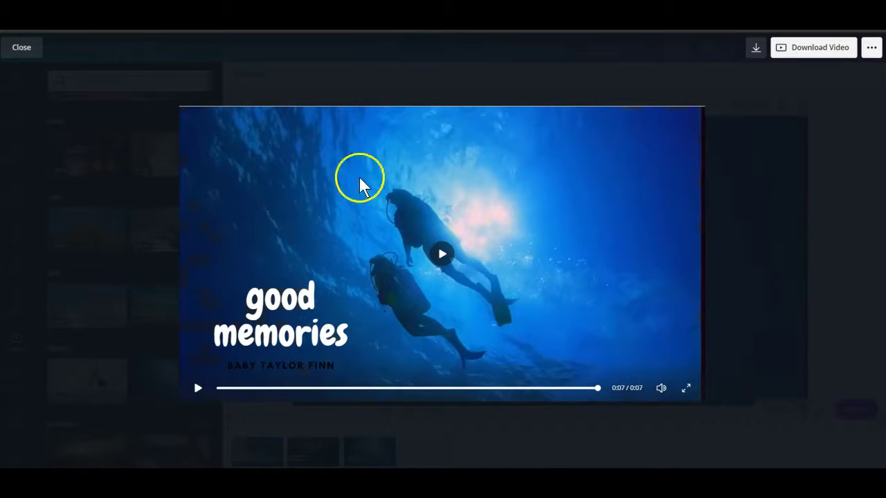
pyautogui.click(14, 51)
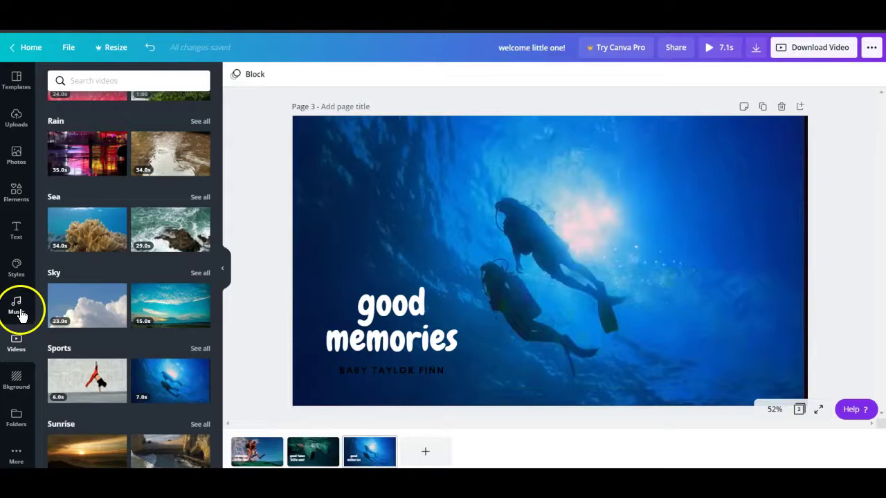
# Step: Add the free recently used track "Advertising" to the video as background music
pyautogui.click(20, 312)
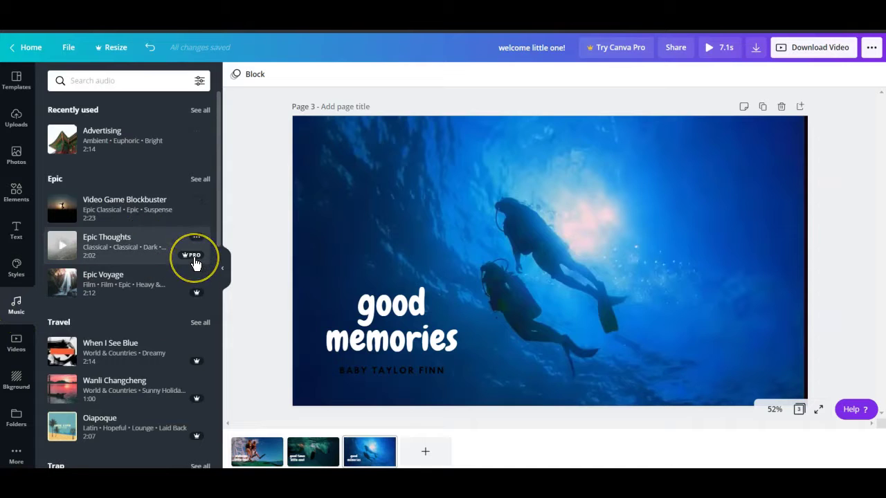
pyautogui.moveTo(194, 262)
pyautogui.click(195, 290)
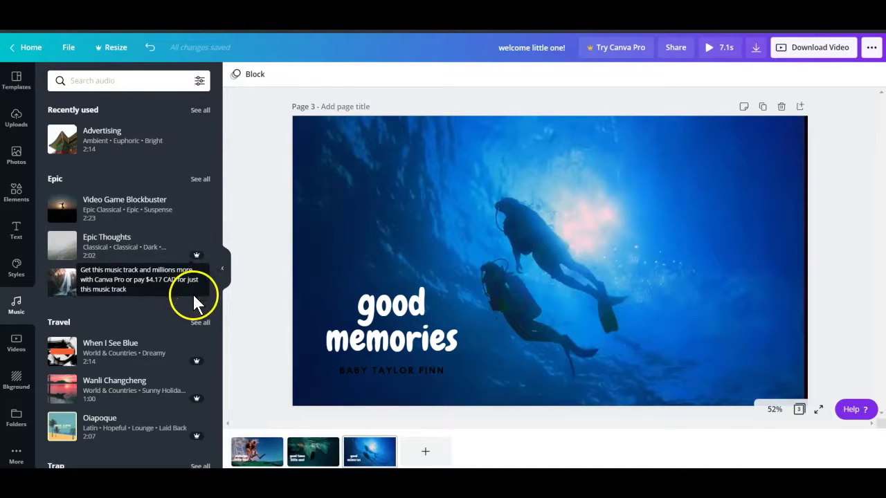
pyautogui.click(192, 363)
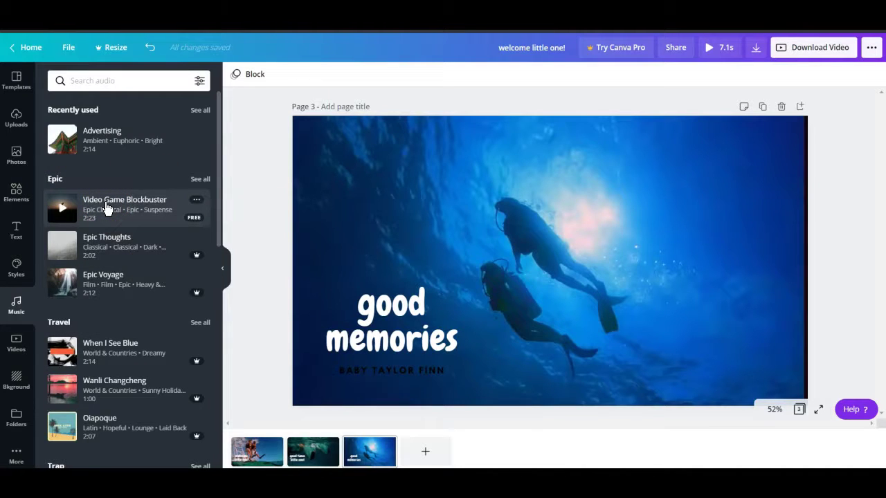
pyautogui.click(16, 122)
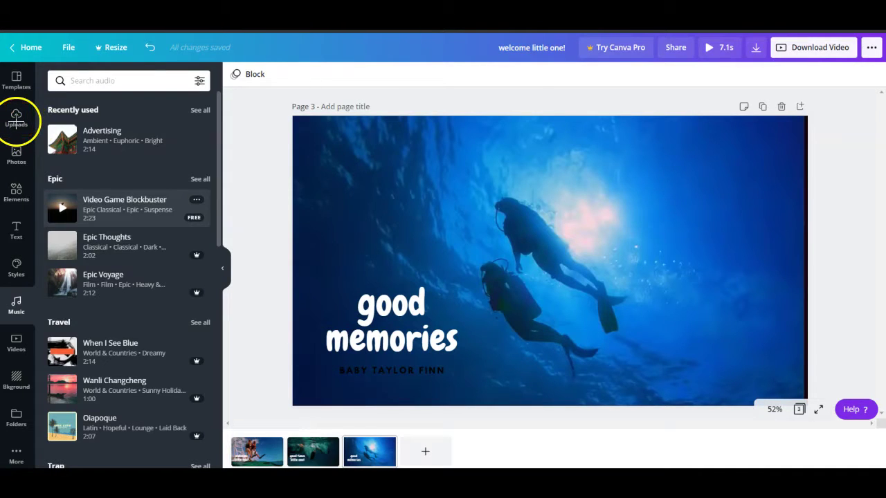
pyautogui.click(115, 145)
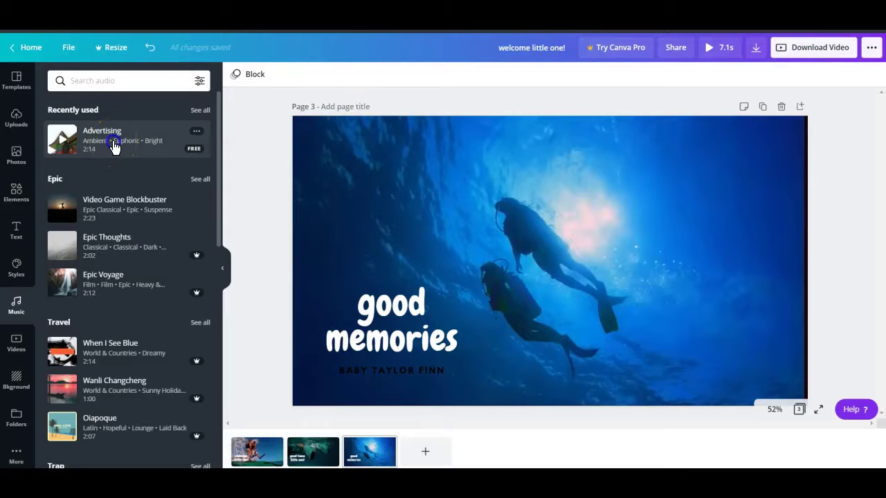
pyautogui.click(110, 148)
pyautogui.click(113, 142)
pyautogui.click(247, 373)
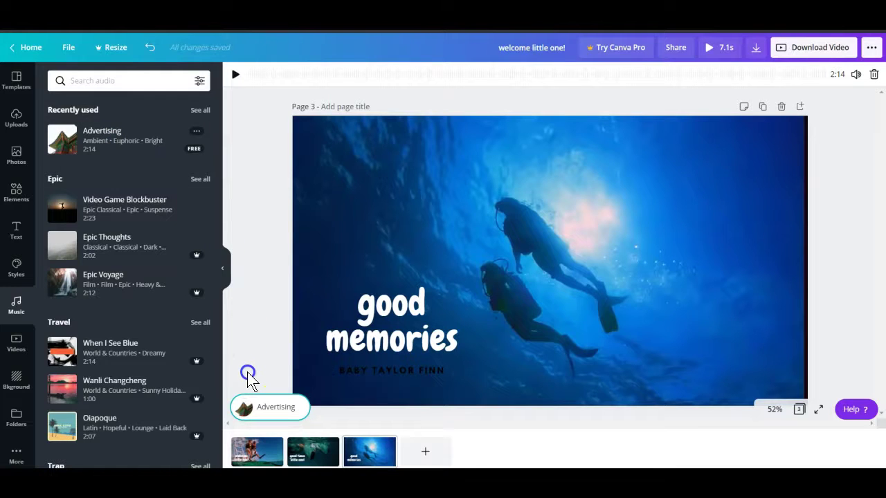
pyautogui.moveTo(225, 381); pyautogui.dragTo(323, 429)
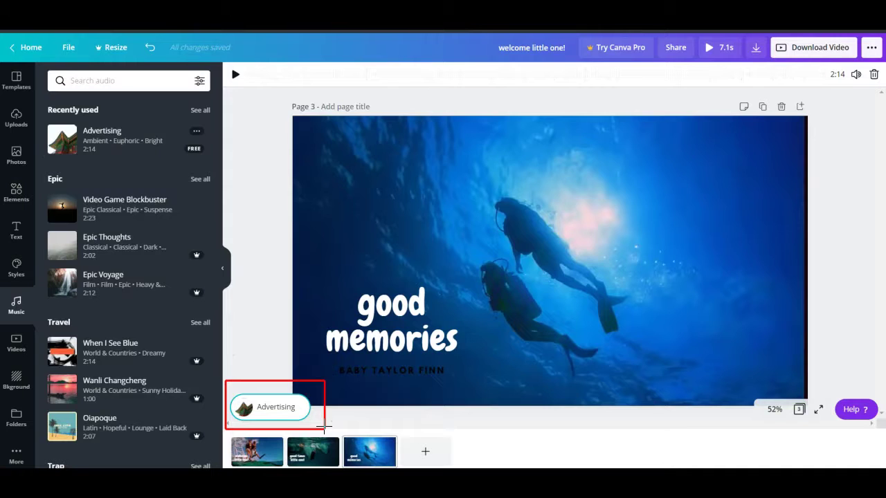
pyautogui.press('Escape')
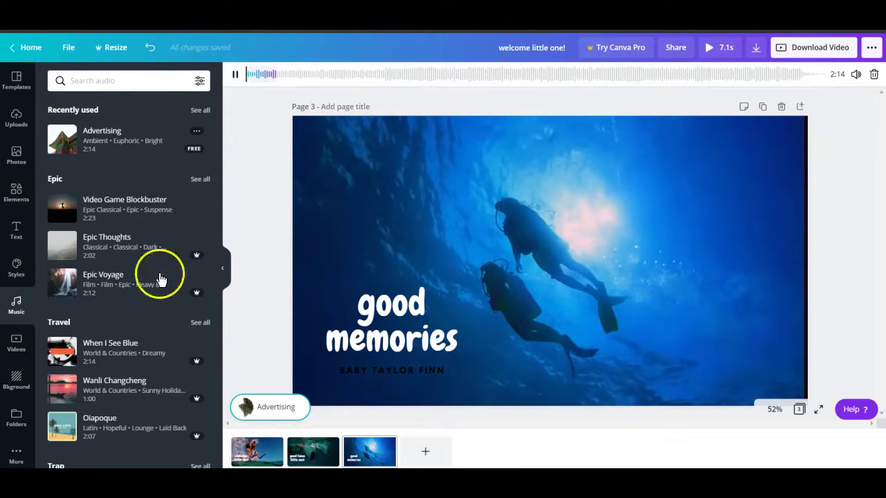
pyautogui.click(260, 147)
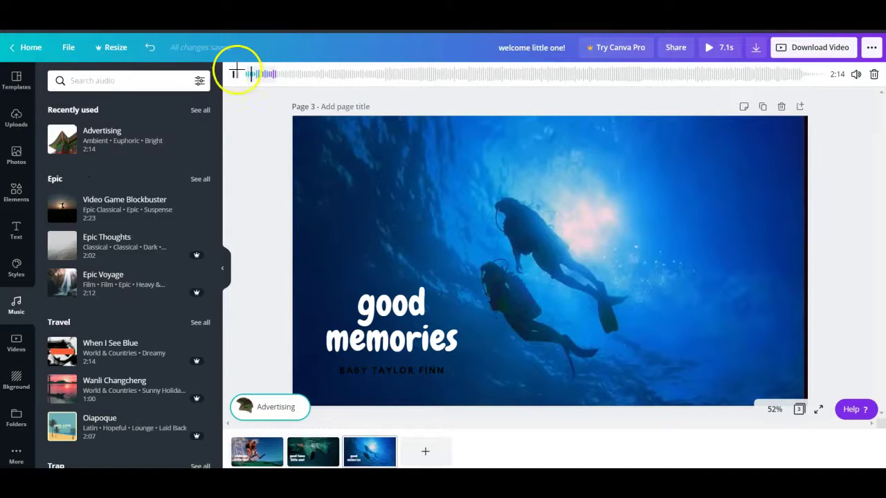
pyautogui.click(262, 143)
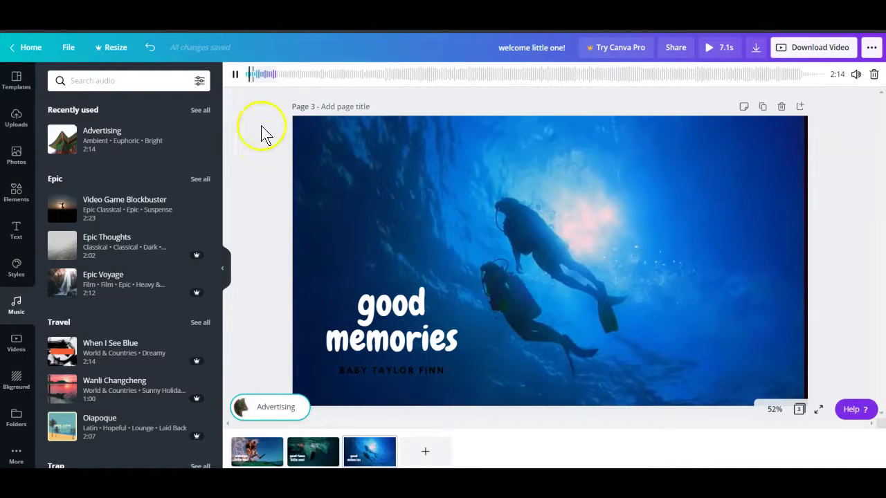
pyautogui.moveTo(249, 77); pyautogui.dragTo(278, 81)
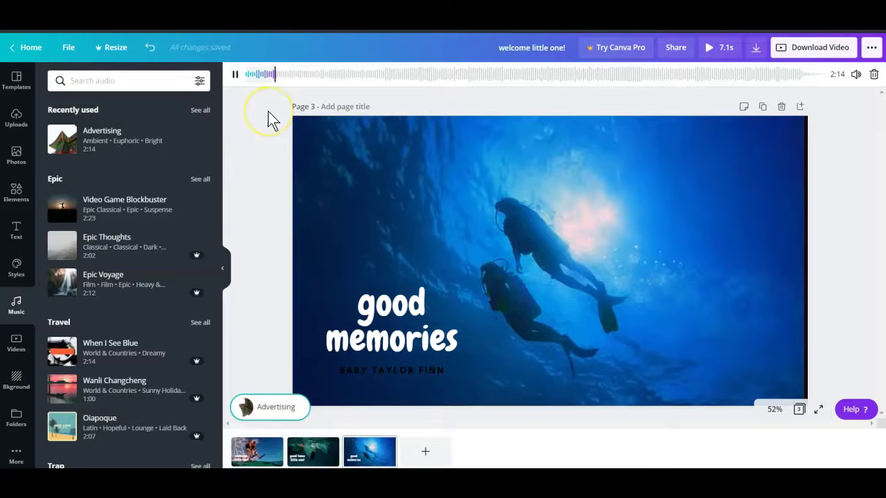
# Step: Mute and unmute the Advertising track, and remove it from the video
pyautogui.click(856, 77)
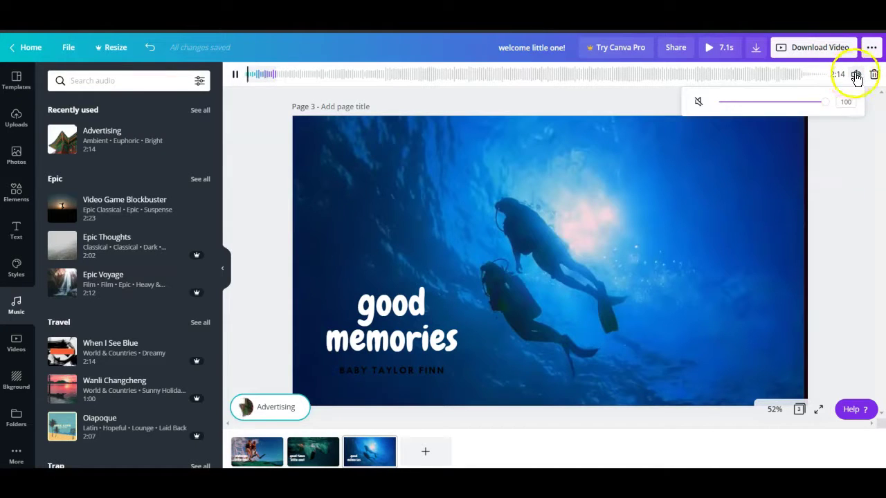
pyautogui.click(698, 102)
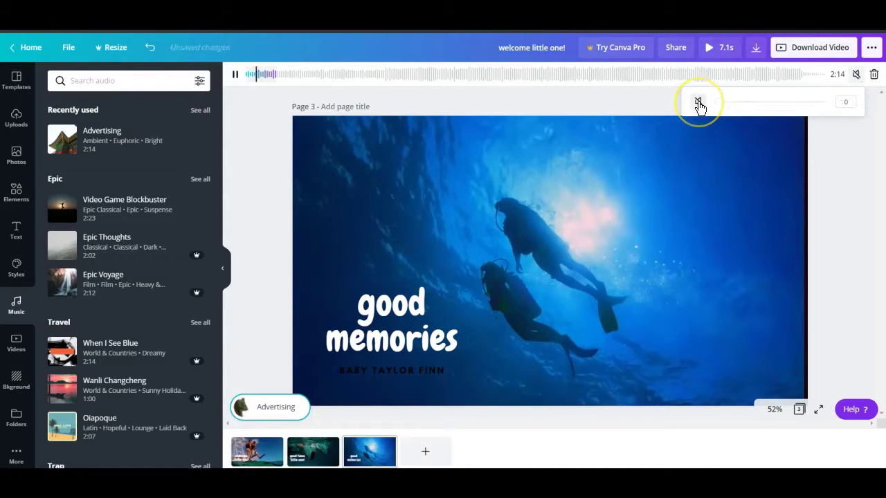
pyautogui.click(698, 102)
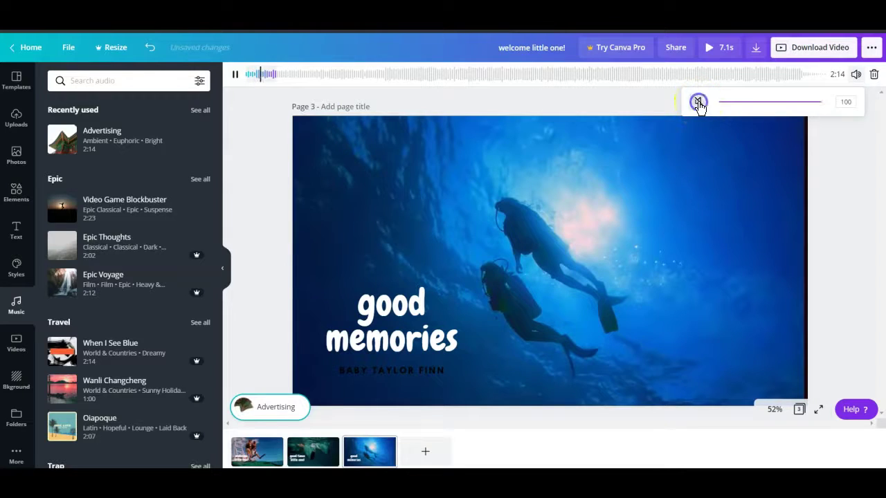
pyautogui.click(874, 76)
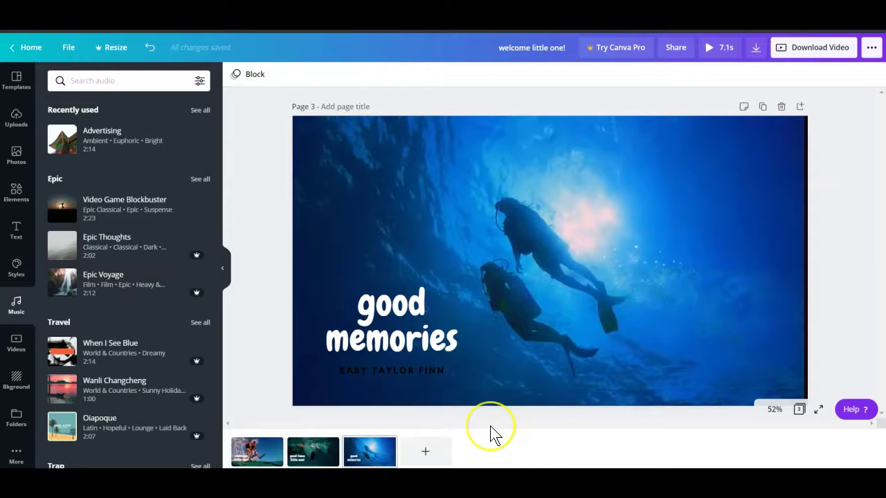
# Step: Add a blank fourth page after the "good memories" page and set its timing to 3.0 s
pyautogui.moveTo(395, 425); pyautogui.dragTo(469, 465)
pyautogui.click(425, 451)
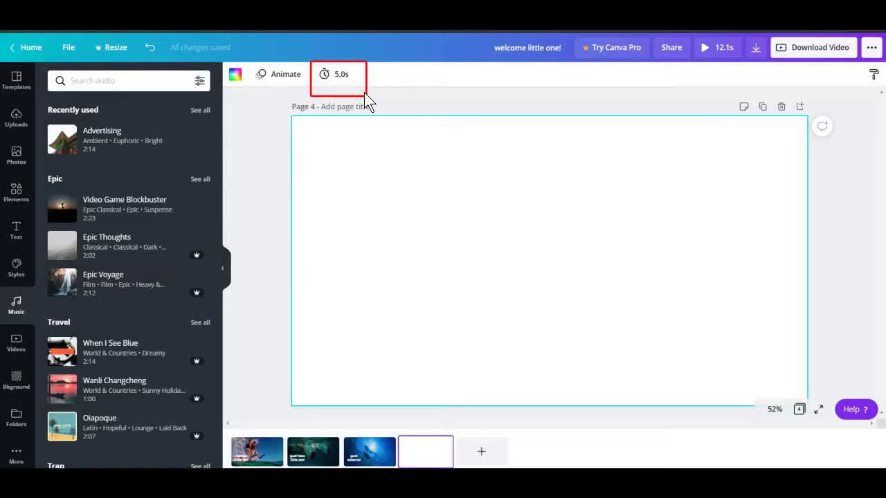
pyautogui.click(338, 73)
pyautogui.moveTo(380, 112)
pyautogui.mouseDown()
pyautogui.moveTo(427, 109)
pyautogui.moveTo(375, 112)
pyautogui.mouseUp()
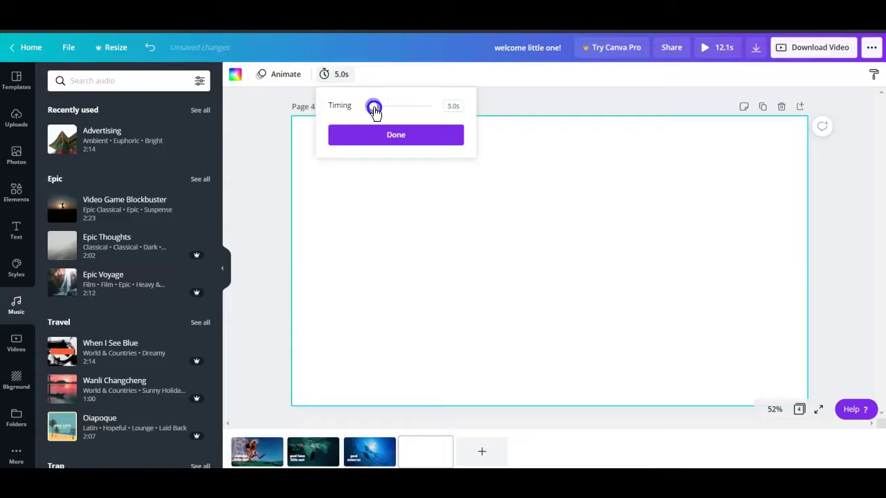
pyautogui.click(394, 138)
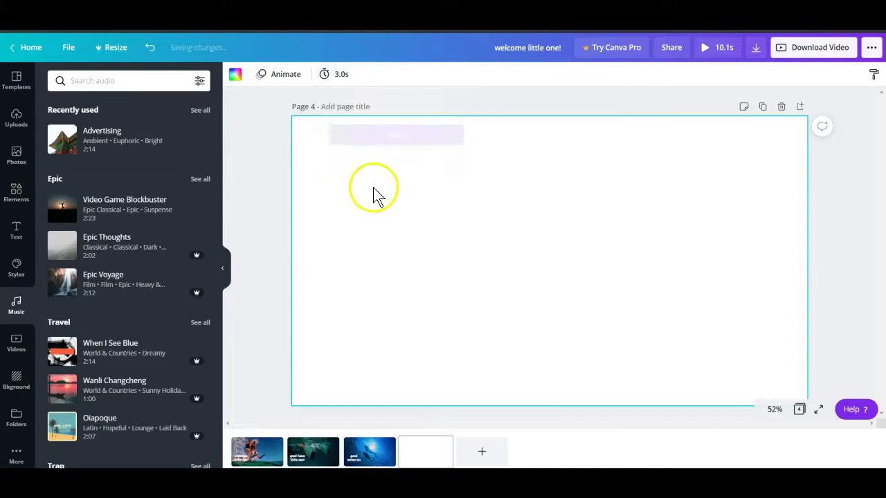
# Step: Add the recently used family-by-the-window photo to page 4, enlarge it to fill the page, and shift it to frame the family
pyautogui.click(19, 234)
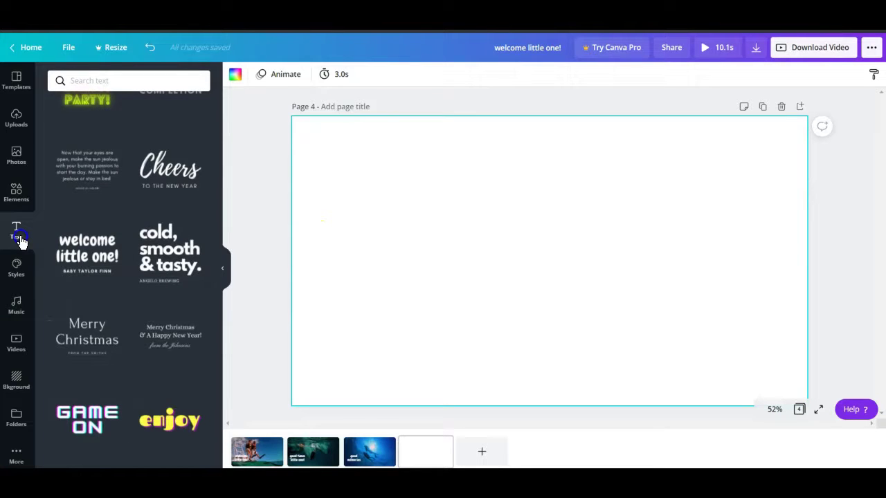
pyautogui.click(17, 156)
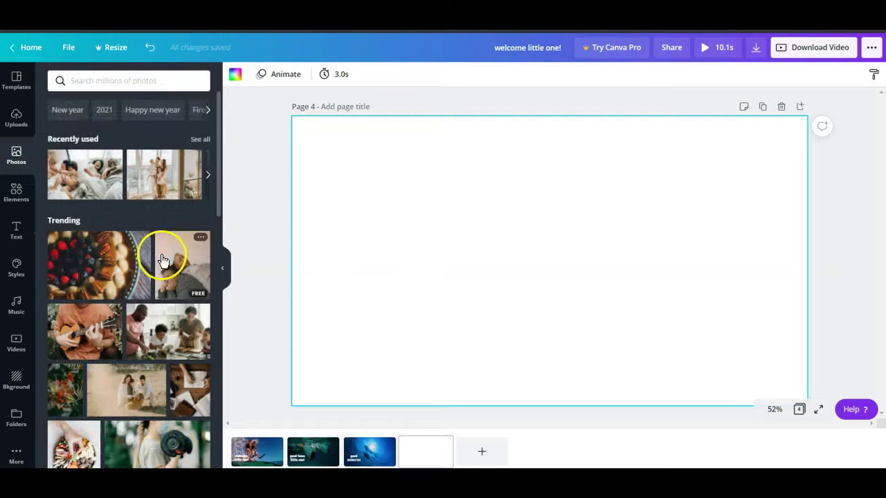
pyautogui.click(158, 181)
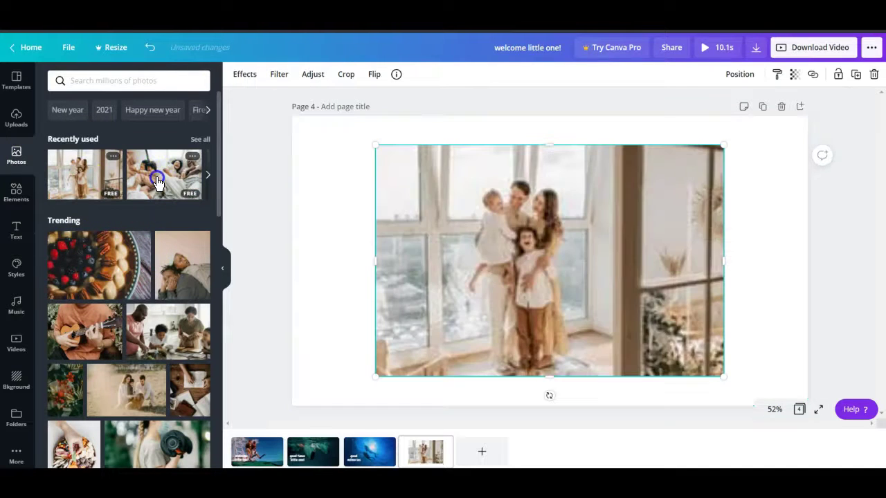
pyautogui.moveTo(429, 246); pyautogui.dragTo(299, 228)
pyautogui.click(339, 206)
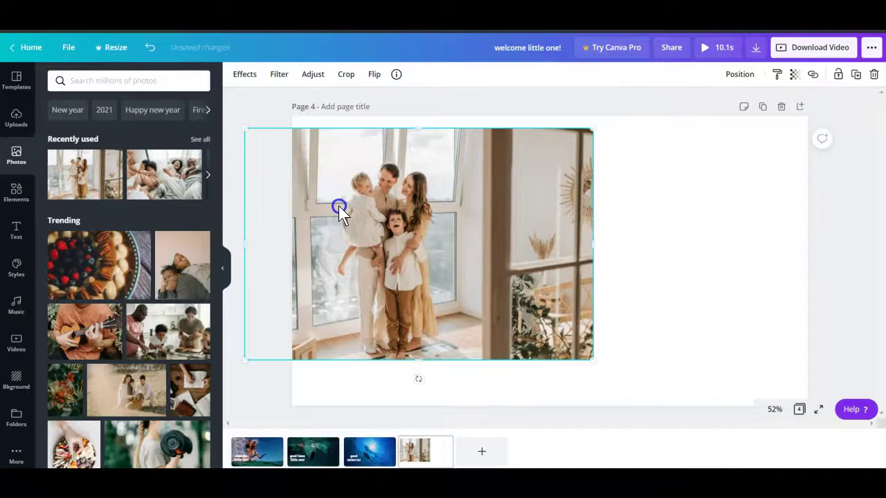
pyautogui.moveTo(592, 127); pyautogui.dragTo(813, 96)
pyautogui.moveTo(803, 352); pyautogui.dragTo(870, 462)
pyautogui.moveTo(575, 268); pyautogui.dragTo(448, 274)
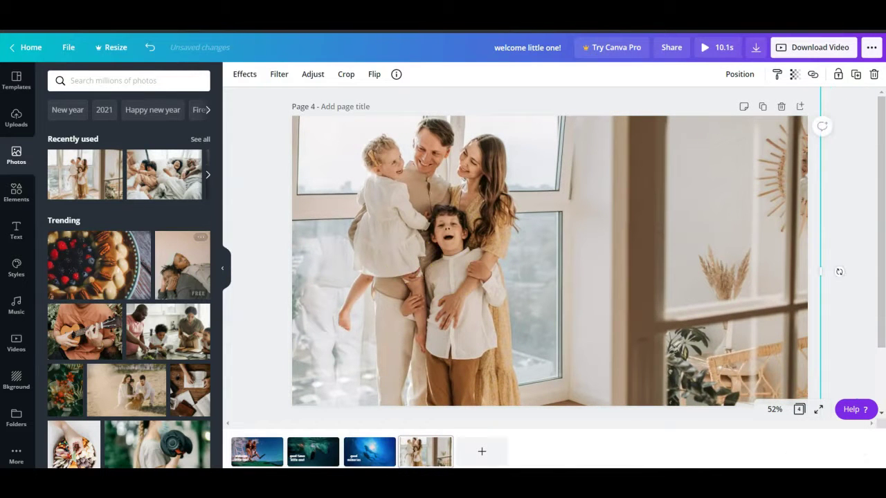
# Step: Add the yellow "enjoy" text style to page 4 and replace its wording with "Call now" and the phone number
pyautogui.click(17, 231)
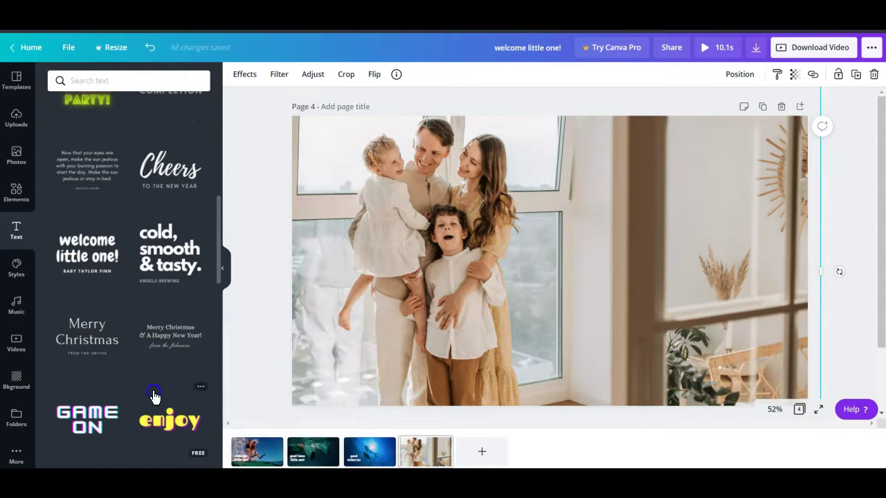
pyautogui.click(168, 434)
pyautogui.doubleClick(545, 274)
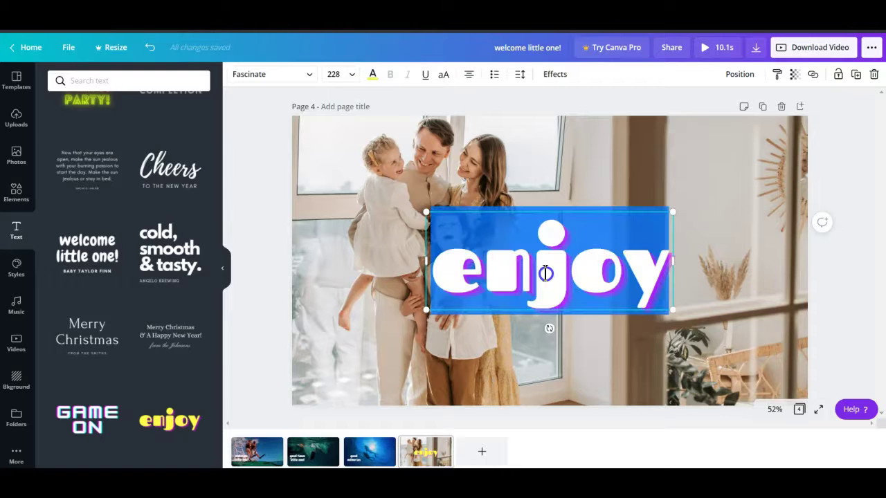
pyautogui.write('ll')
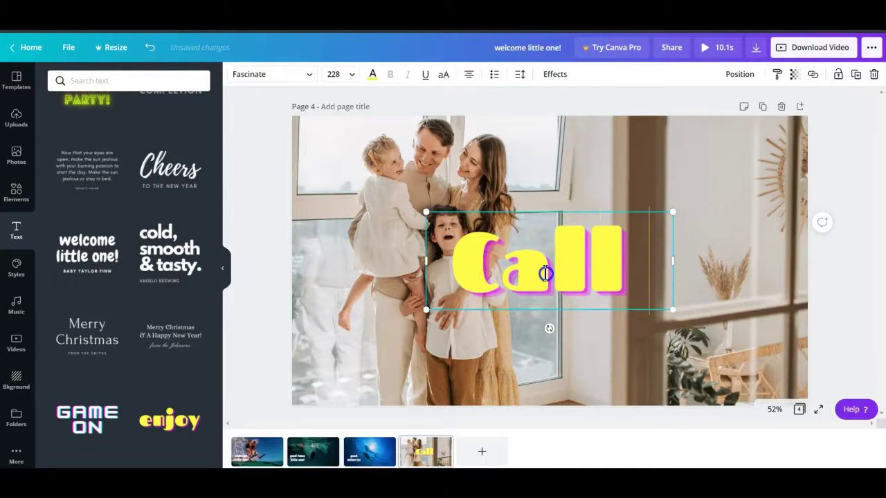
pyautogui.press('Return')
pyautogui.write('now')
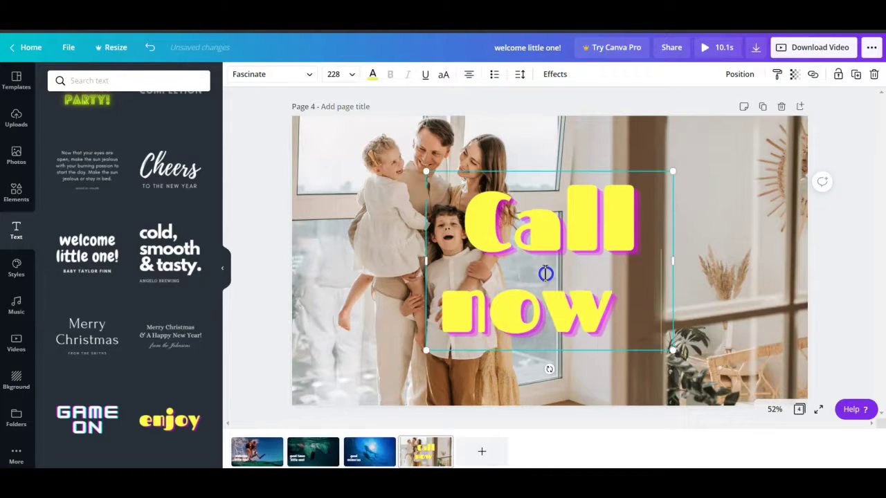
pyautogui.press('Return')
pyautogui.write('555')
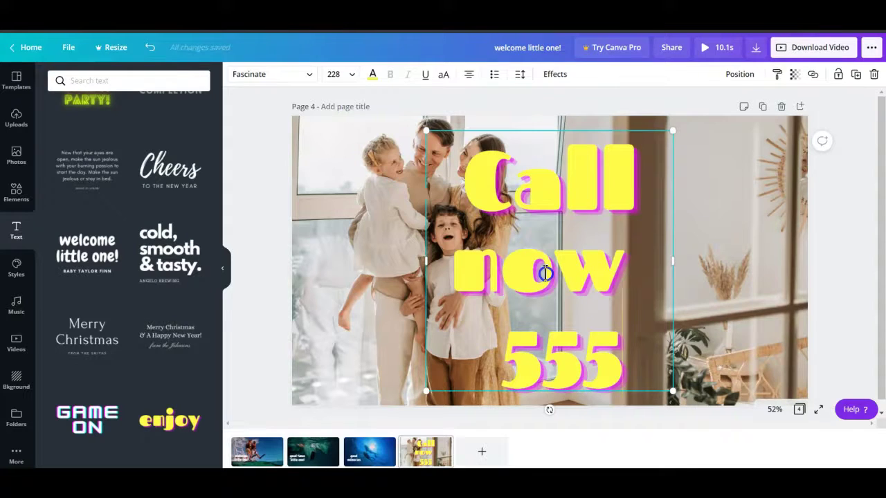
pyautogui.write('-555-')
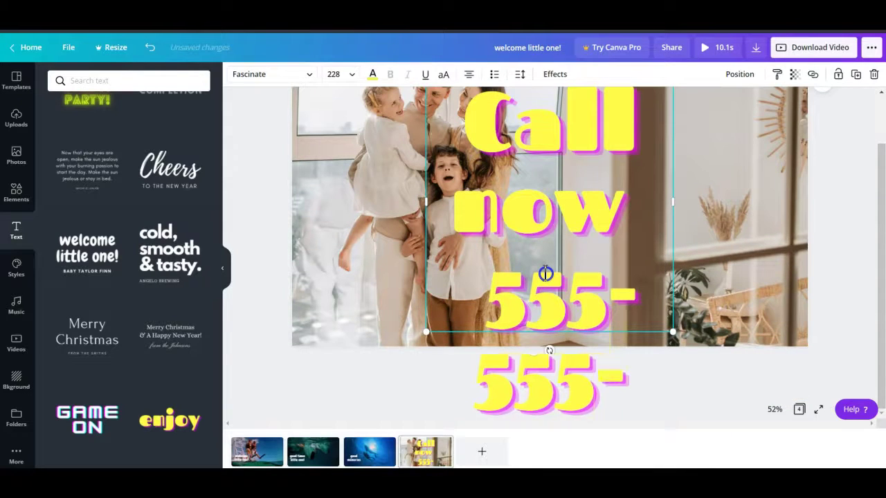
pyautogui.write('5555')
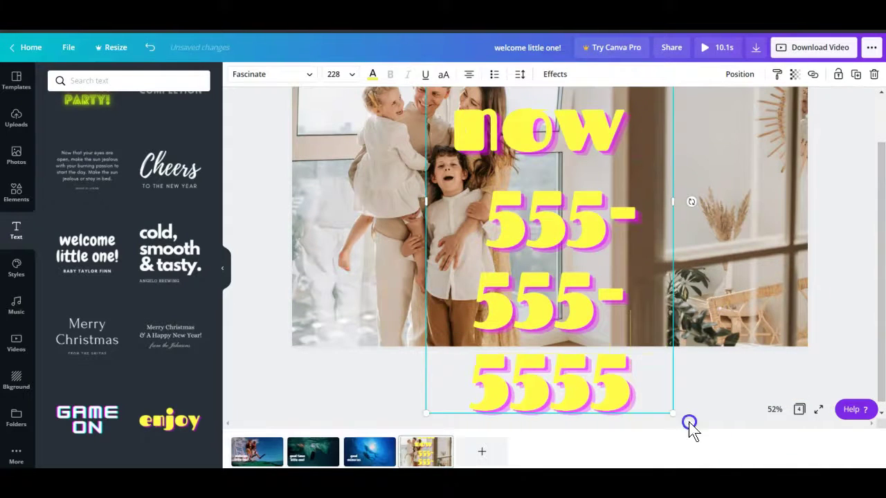
# Step: Shrink the "Call now" text to size 129 and widen its box across the family photo so it wraps onto fewer lines
pyautogui.moveTo(675, 414); pyautogui.dragTo(565, 287)
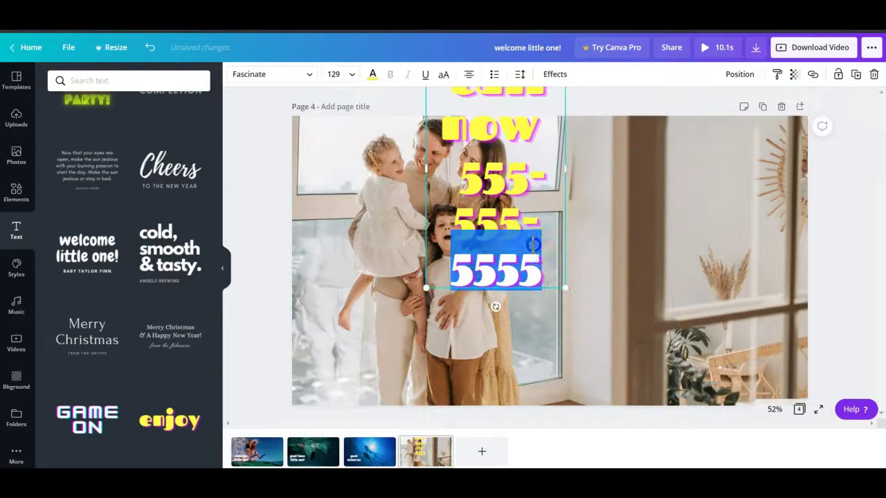
pyautogui.click(532, 319)
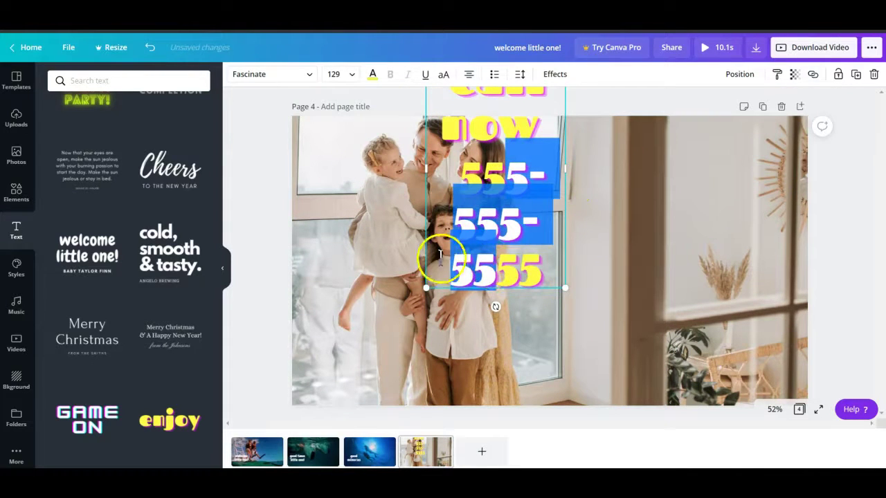
pyautogui.moveTo(451, 219); pyautogui.dragTo(765, 244)
pyautogui.click(265, 214)
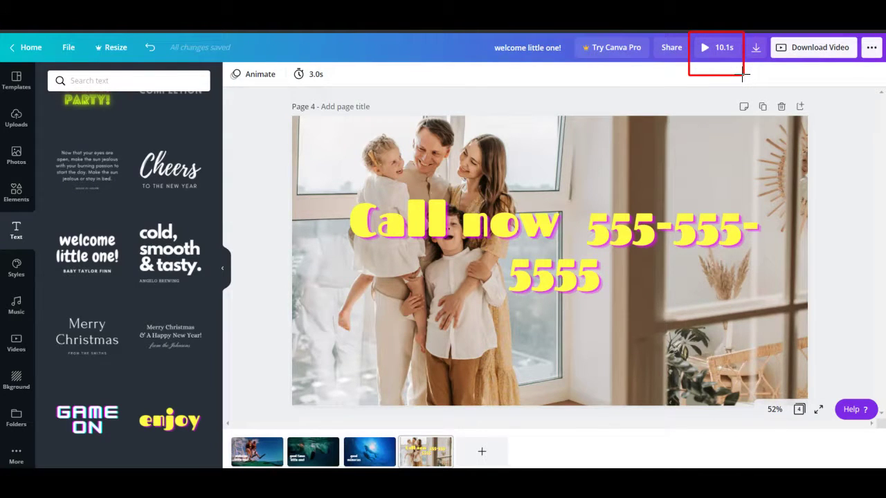
# Step: Preview the whole four-page video and close the preview
pyautogui.click(726, 50)
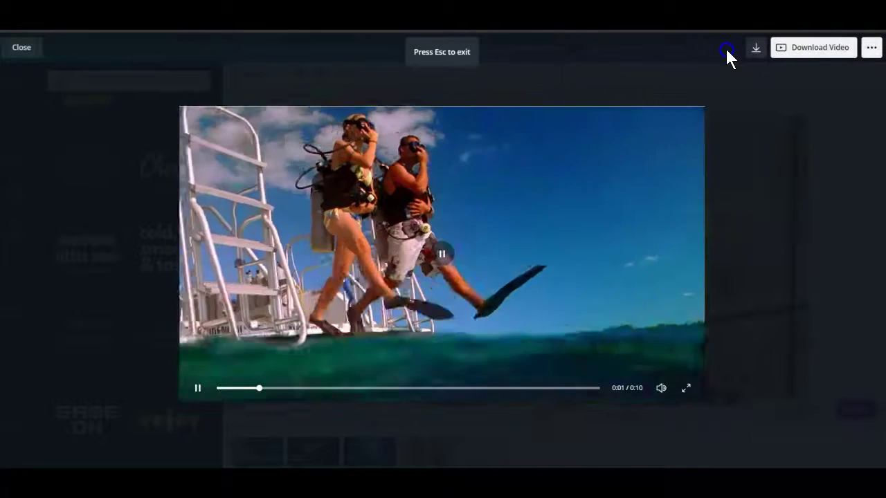
pyautogui.click(309, 384)
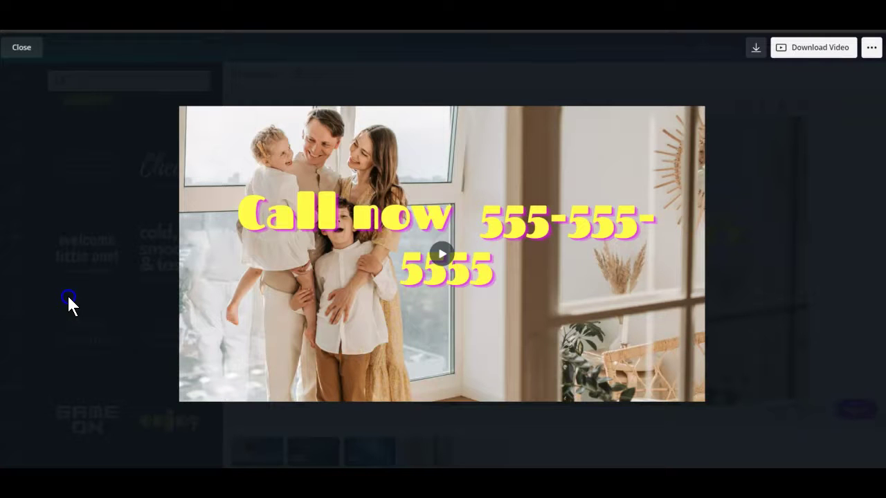
pyautogui.click(28, 50)
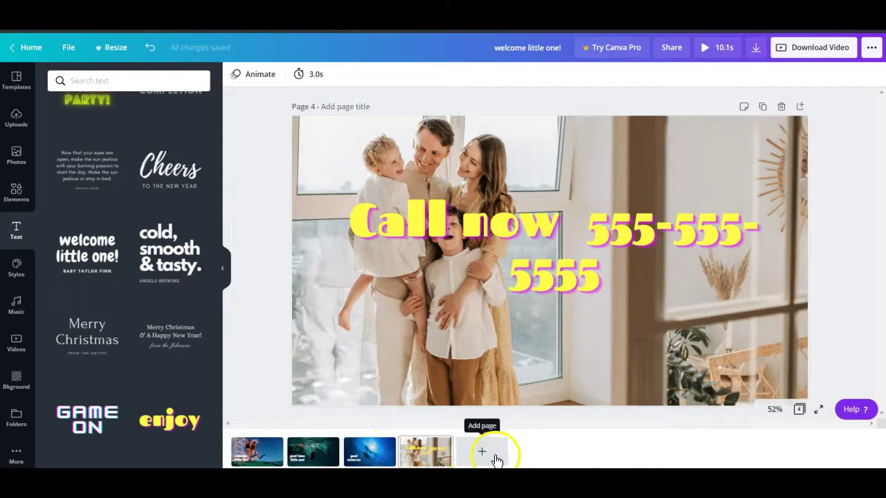
# Step: Try adding blank pages after the "Call now" page
pyautogui.click(482, 455)
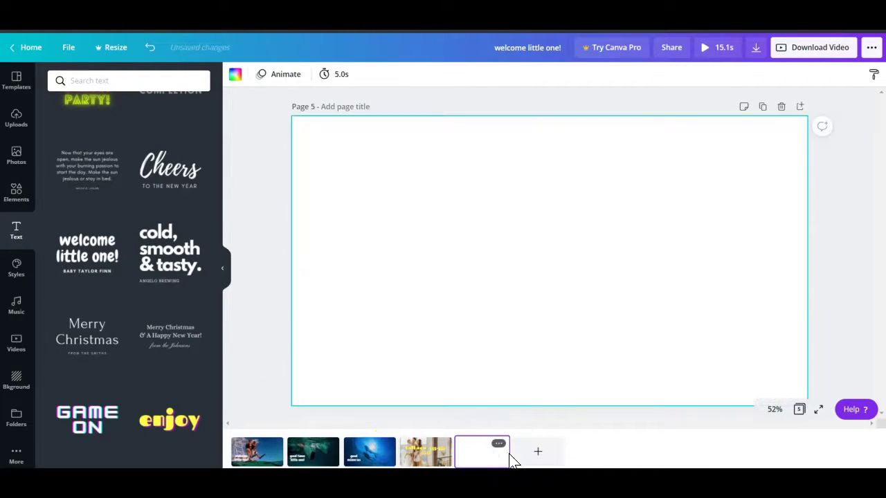
pyautogui.click(534, 454)
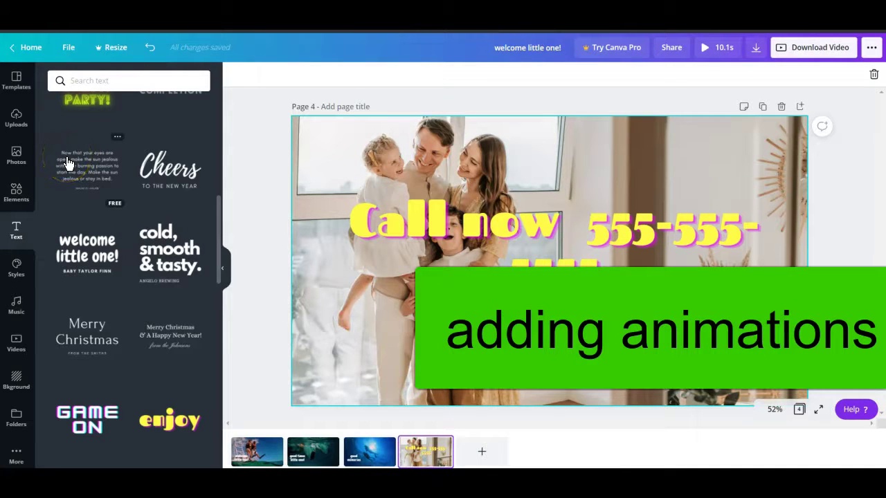
# Step: Search the elements library for "animated" and browse the animated graphics
pyautogui.click(16, 190)
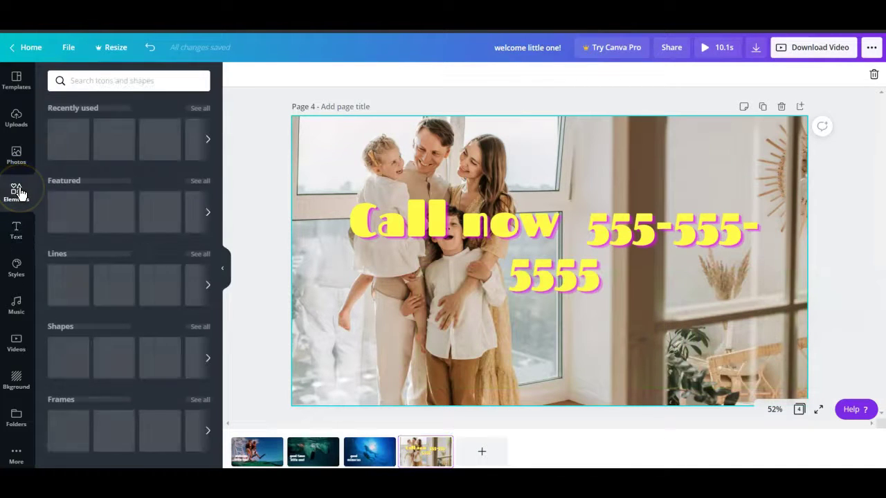
pyautogui.click(114, 80)
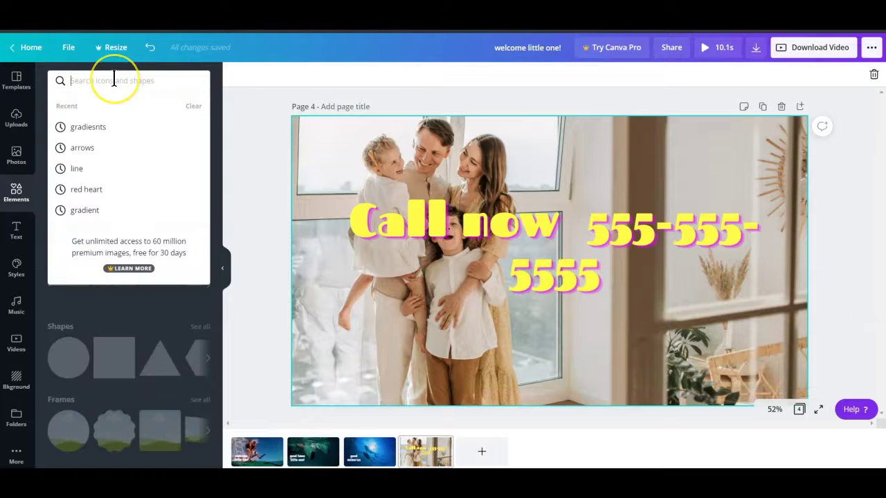
pyautogui.write('aniamte')
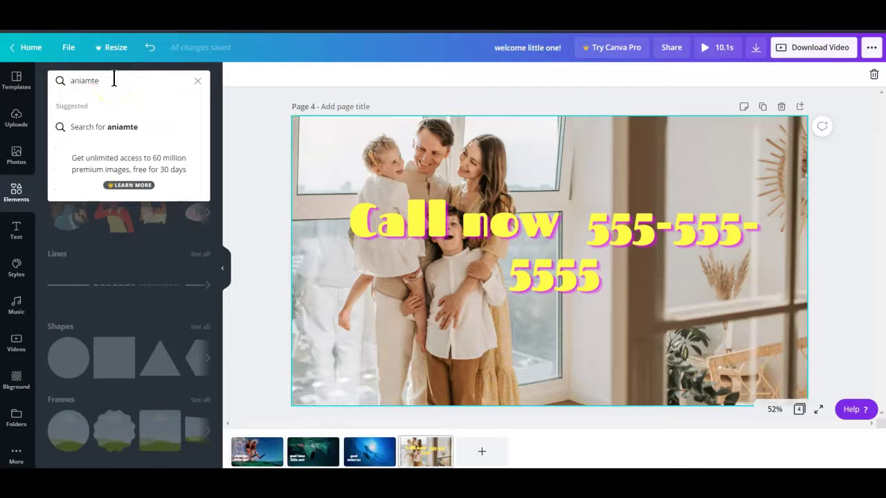
pyautogui.press('BackSpace')
pyautogui.press('BackSpace')
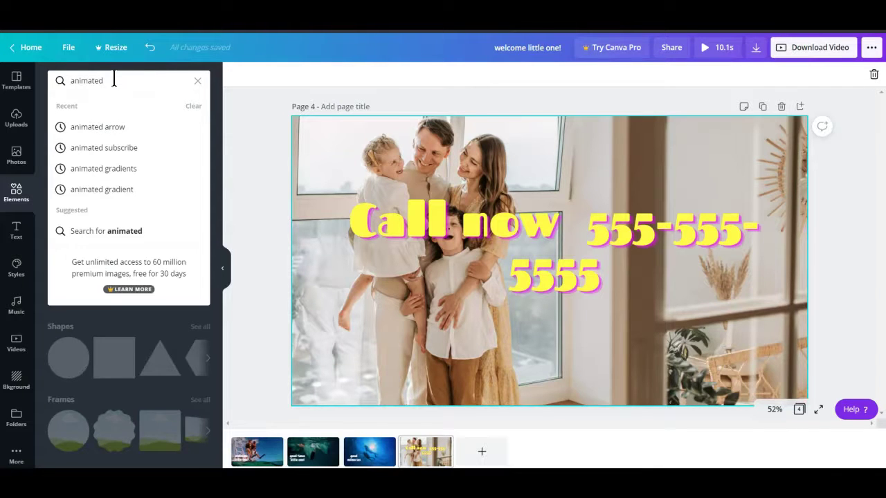
pyautogui.press('Return')
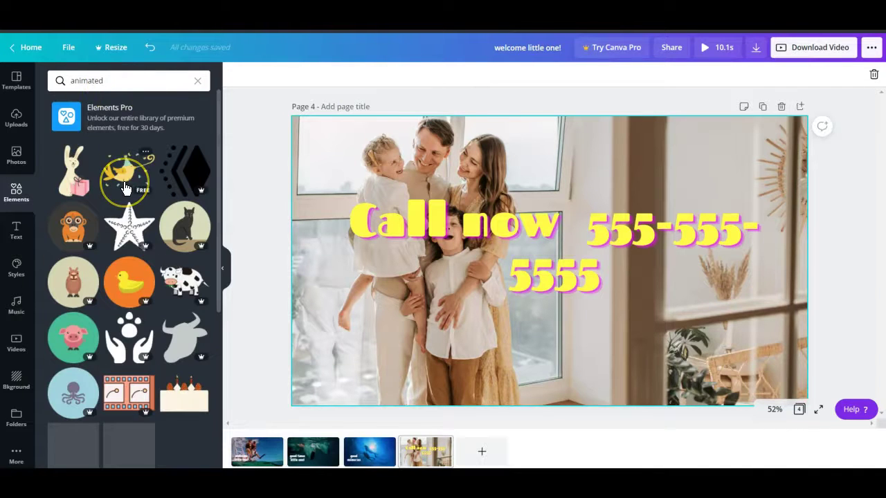
pyautogui.scroll(-5, 126, 188)
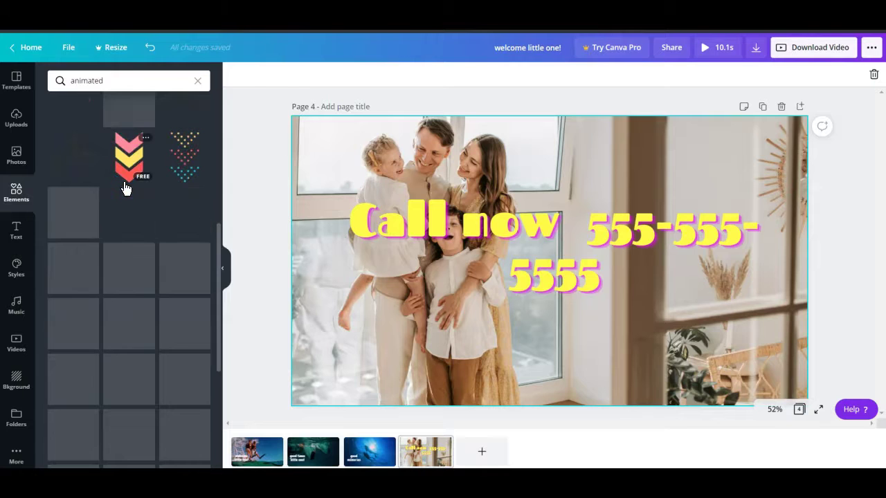
# Step: Search the elements for "animated subscribe" and add the free purple and orange "Click to SUBSCRIBE" sticker to page 4
pyautogui.click(137, 81)
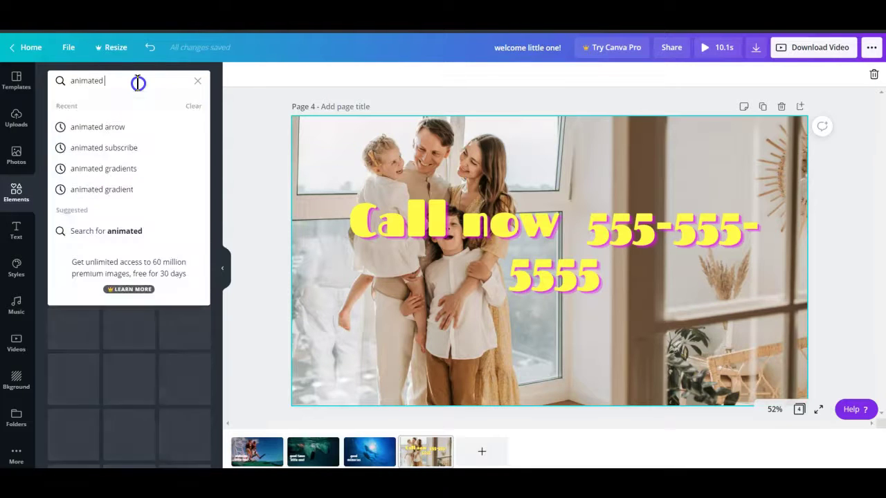
pyautogui.write('subsc')
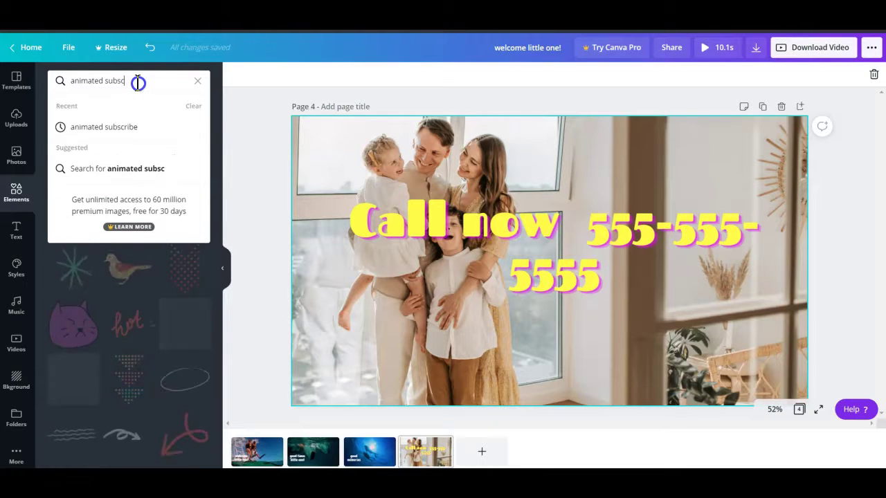
pyautogui.click(124, 126)
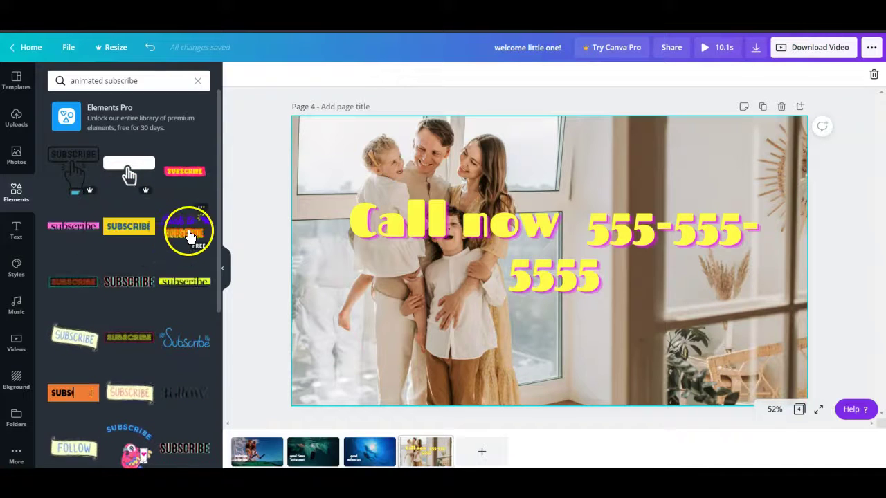
pyautogui.click(189, 235)
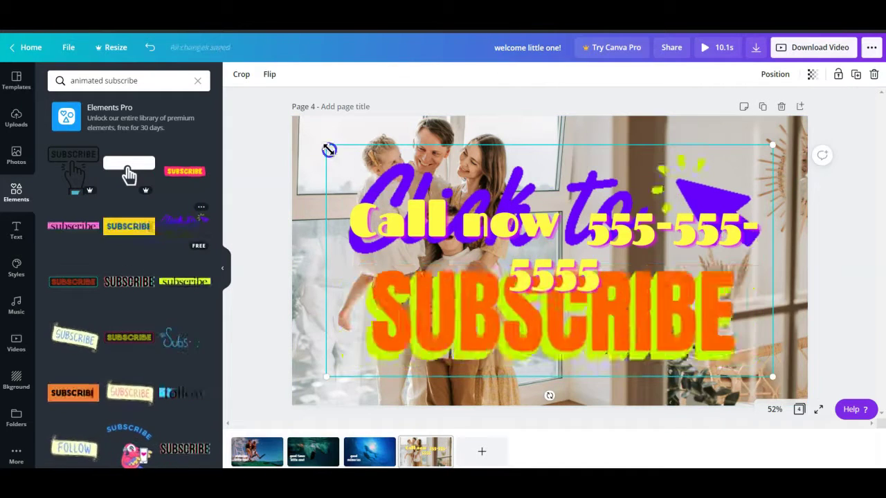
# Step: Shrink the "Click to SUBSCRIBE" sticker, move the "Call now" text up, and centre the sticker beneath it
pyautogui.moveTo(326, 146); pyautogui.dragTo(583, 330)
pyautogui.click(558, 232)
pyautogui.moveTo(557, 232); pyautogui.dragTo(547, 182)
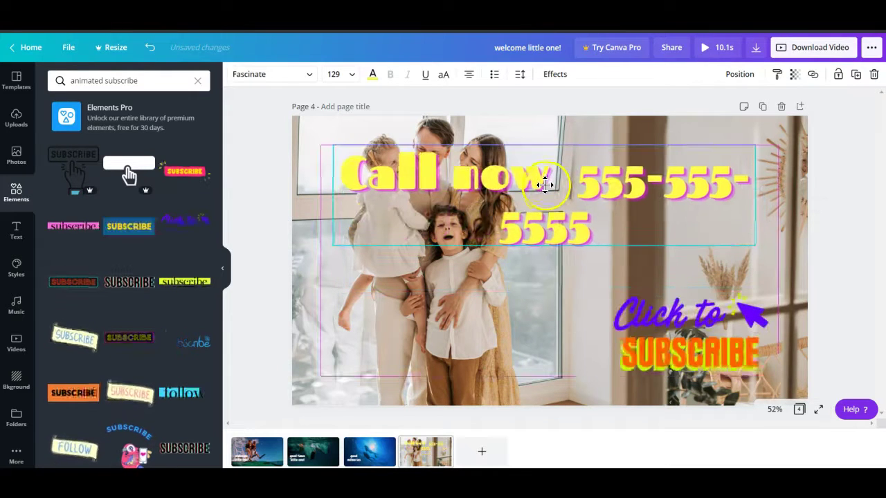
pyautogui.moveTo(667, 294); pyautogui.dragTo(503, 291)
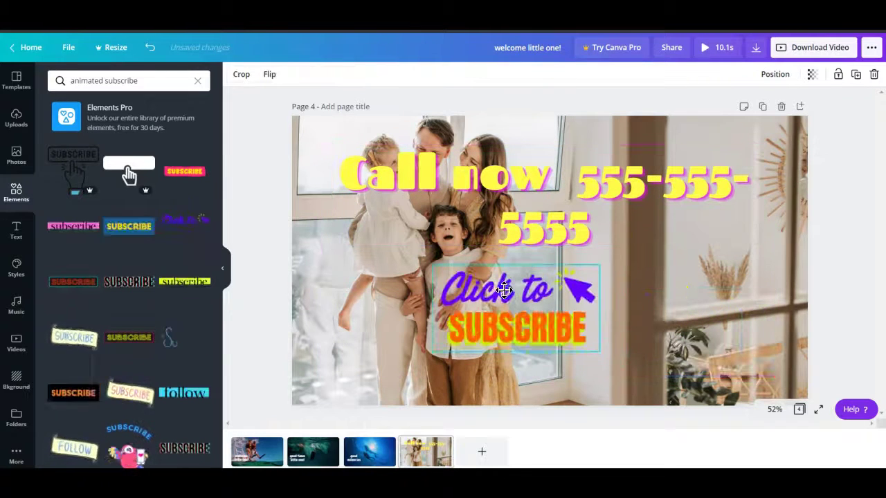
pyautogui.click(321, 363)
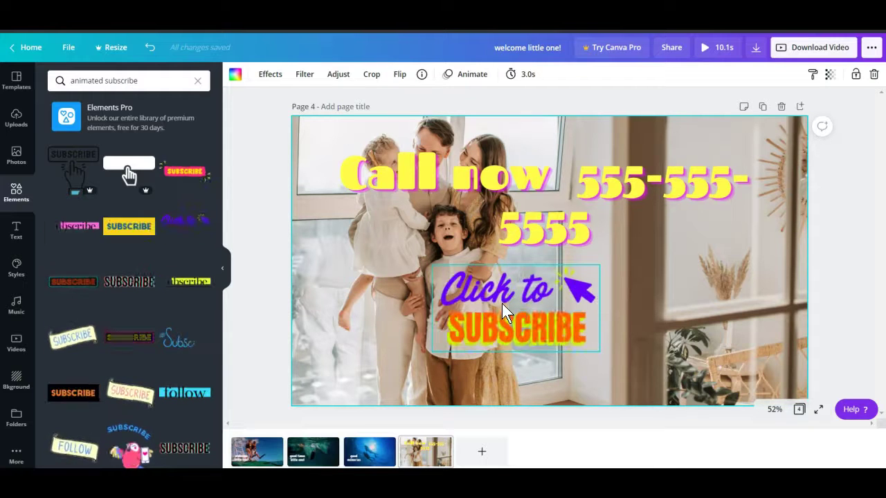
# Step: Add a fifth page, search the elements for "laptop", and place the free laptop frame with the black bezel on it
pyautogui.click(482, 455)
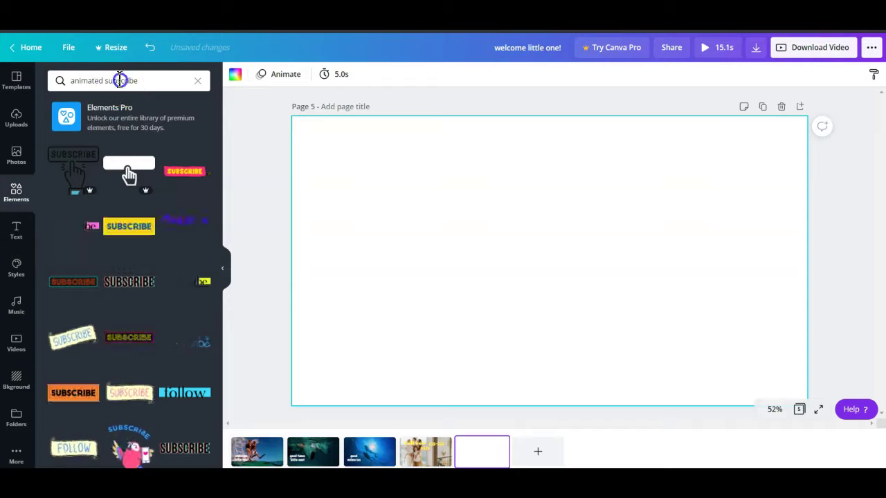
pyautogui.doubleClick(119, 81)
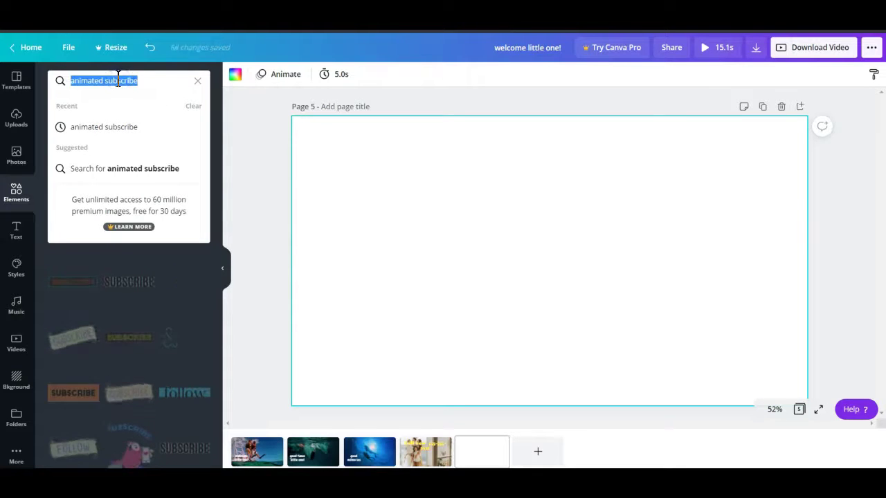
pyautogui.write('lapt')
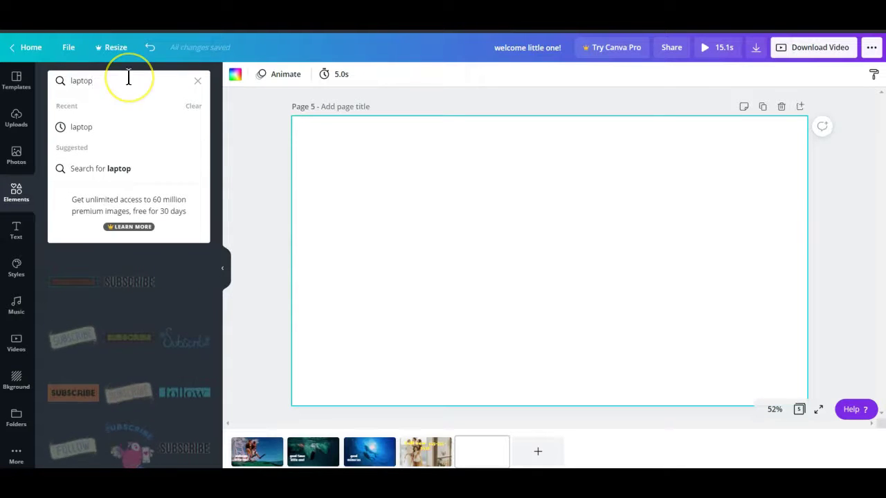
pyautogui.write('op')
pyautogui.press('Return')
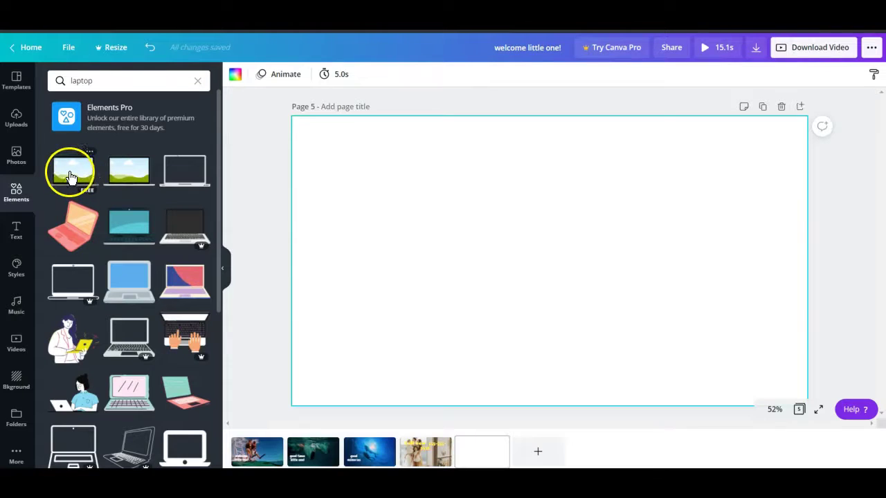
pyautogui.moveTo(70, 173); pyautogui.dragTo(425, 185)
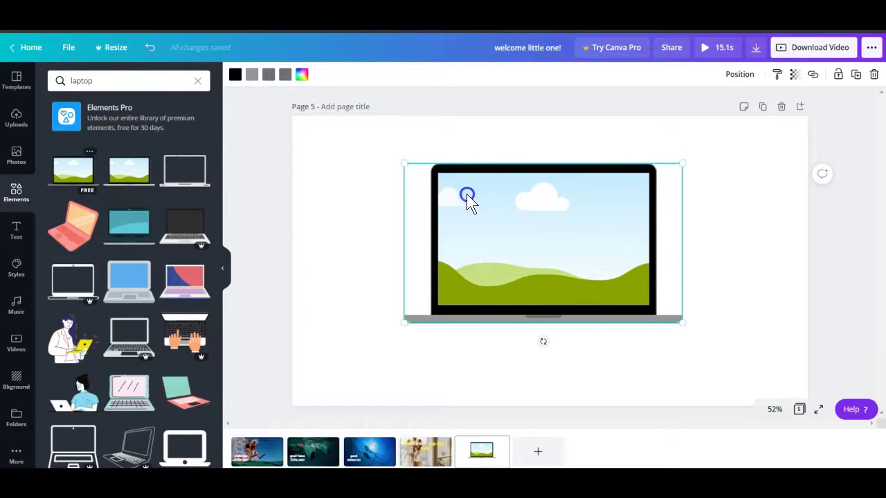
# Step: Fill the laptop frame on page 5 with the free 7-second scuba divers clip from the Sports videos
pyautogui.click(16, 343)
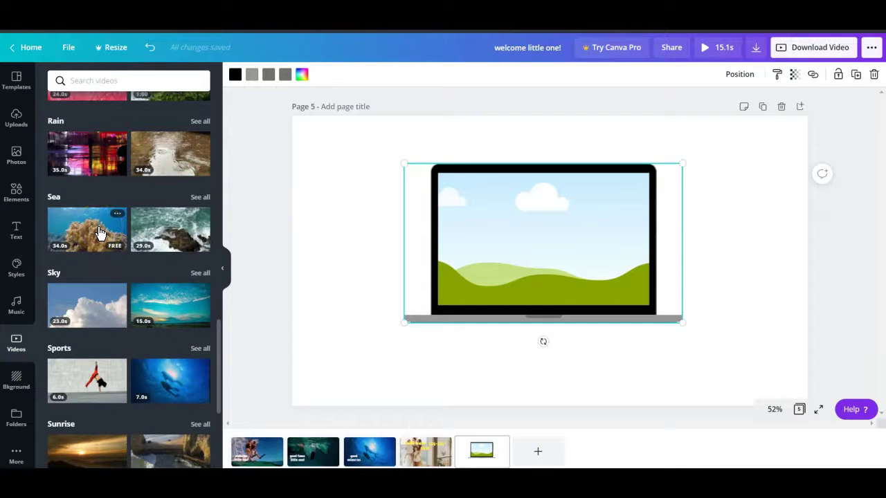
pyautogui.click(169, 374)
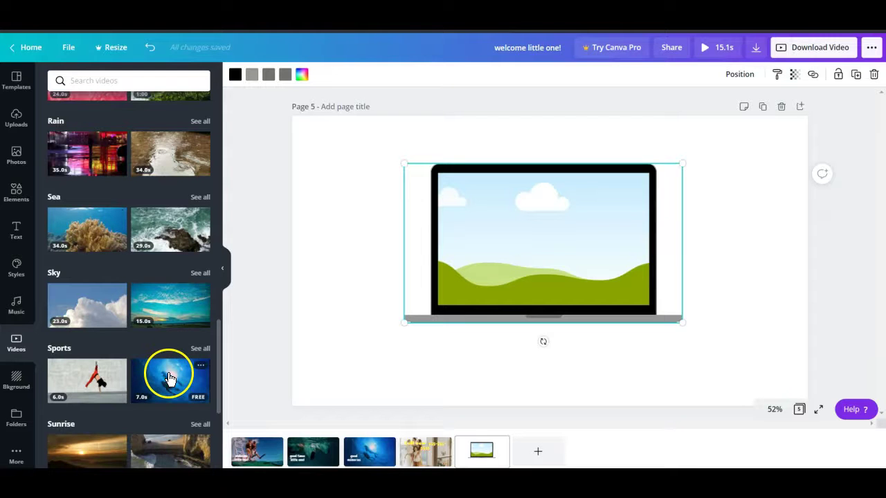
pyautogui.moveTo(170, 377); pyautogui.dragTo(455, 202)
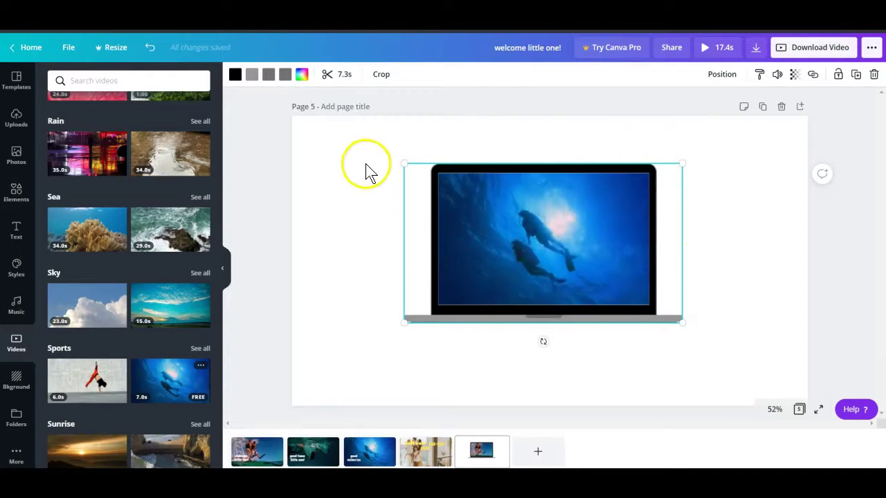
pyautogui.scroll(5, 72, 161)
pyautogui.scroll(4, 72, 159)
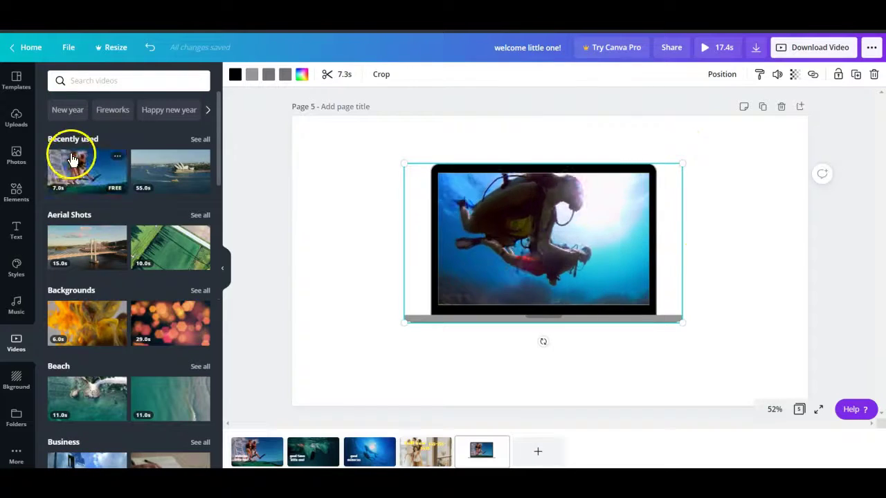
# Step: Search the elements library for "cellphone" and browse the phone graphics for one usable as a frame
pyautogui.click(24, 189)
pyautogui.click(146, 83)
pyautogui.write('cellphone')
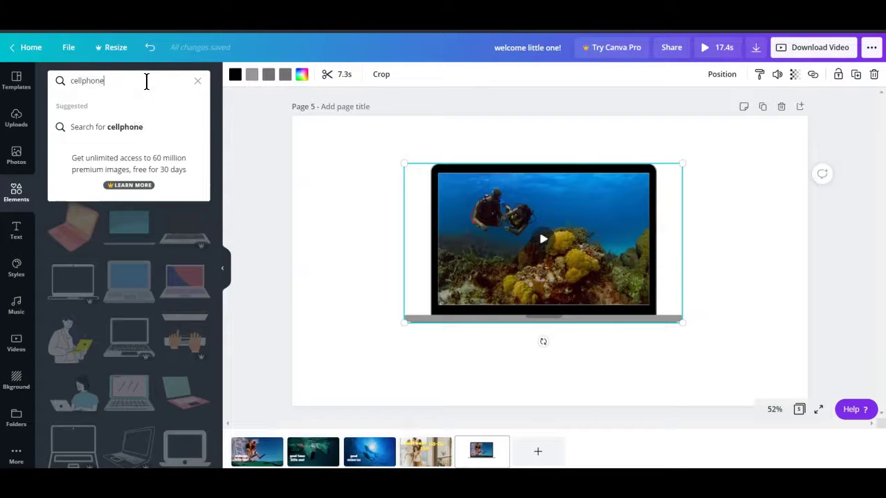
pyautogui.press('Return')
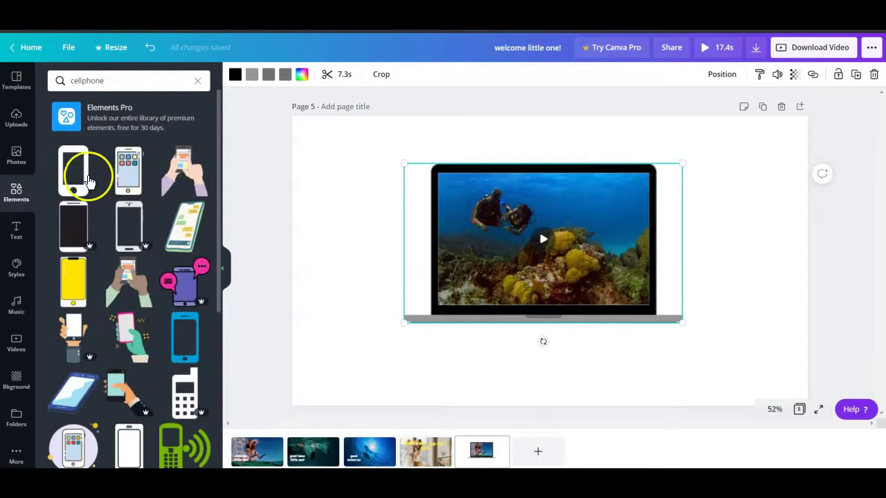
pyautogui.scroll(-5, 113, 216)
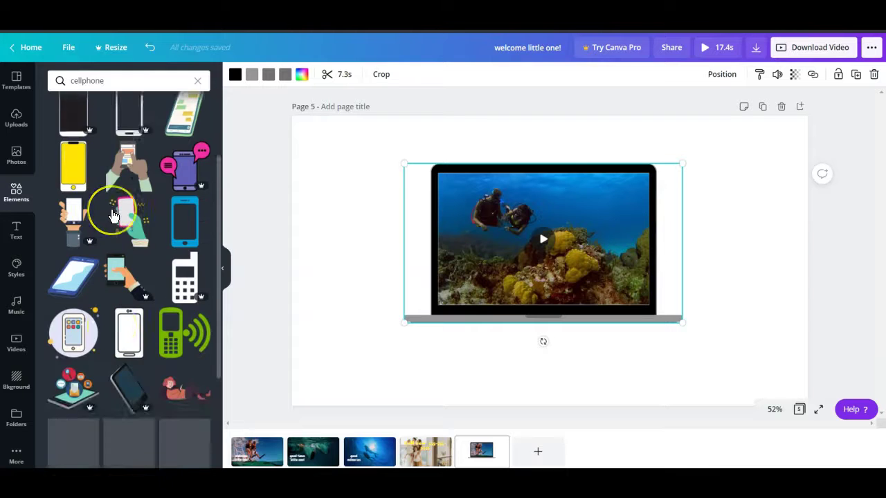
pyautogui.scroll(5, 113, 215)
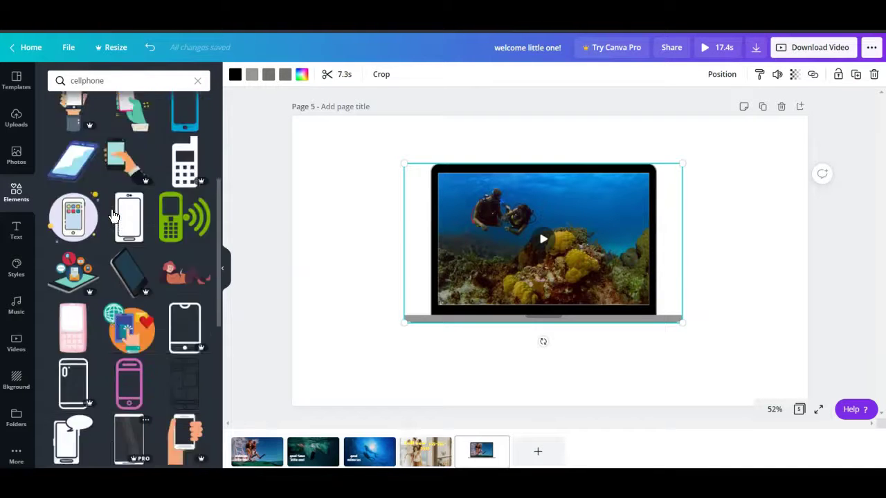
# Step: Browse the full Frames collection and place the smartphone frame beside the laptop on page 5
pyautogui.click(19, 198)
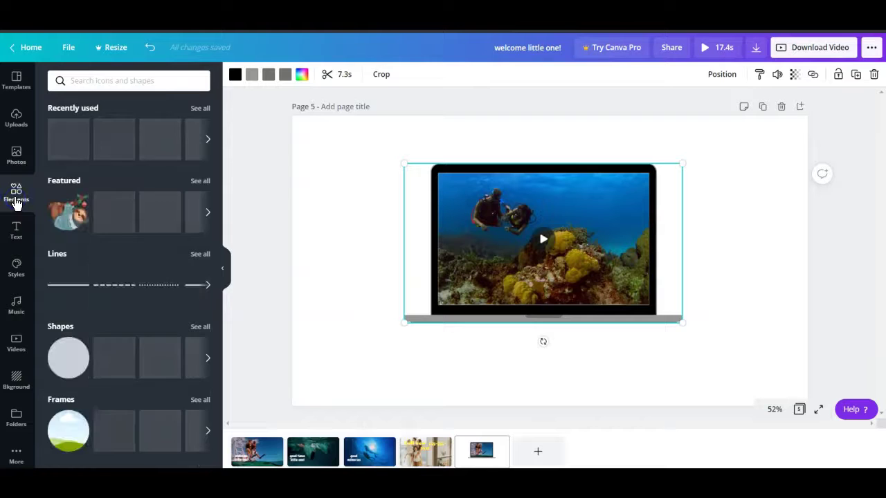
pyautogui.scroll(-4, 122, 211)
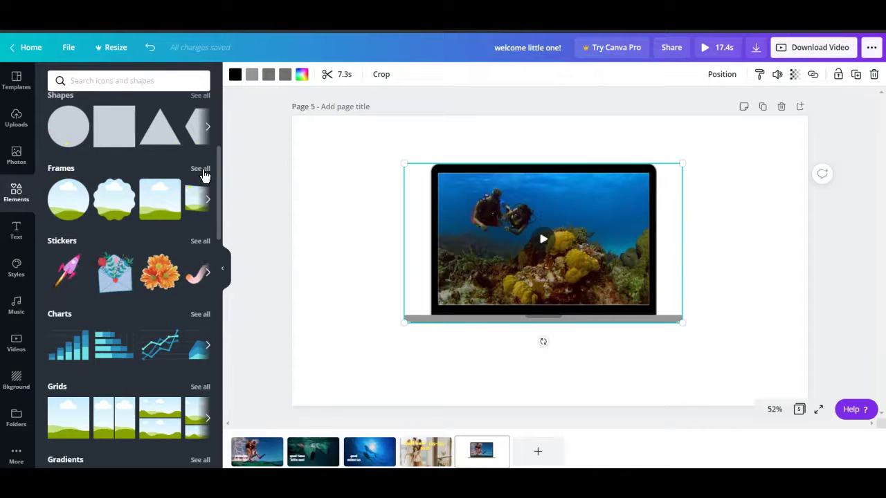
pyautogui.click(202, 168)
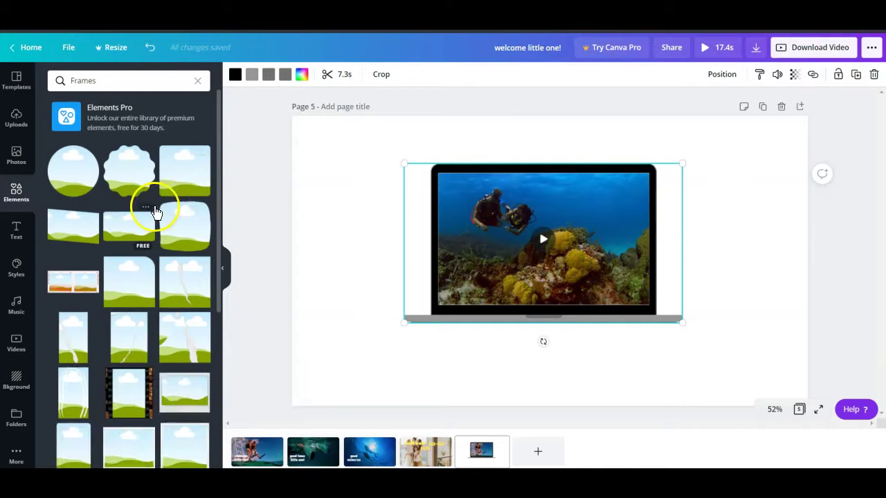
pyautogui.scroll(-2, 122, 228)
pyautogui.scroll(-2, 123, 228)
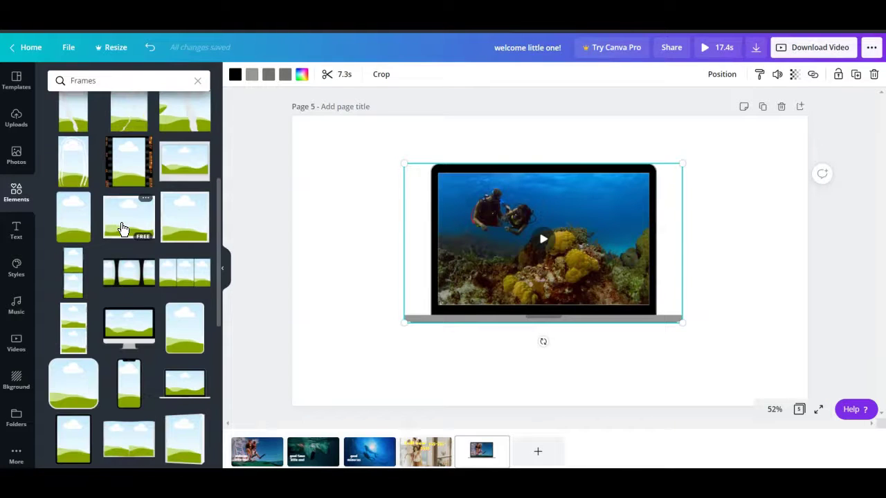
pyautogui.scroll(-2, 123, 228)
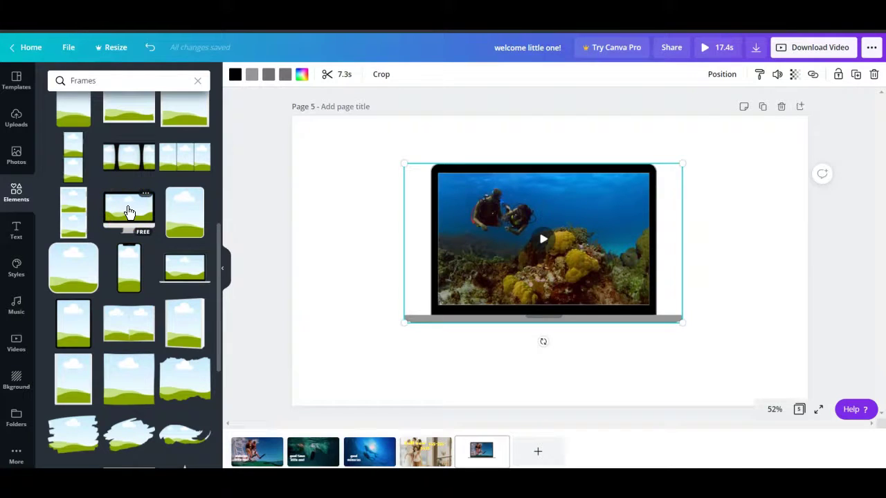
pyautogui.moveTo(130, 275); pyautogui.dragTo(350, 194)
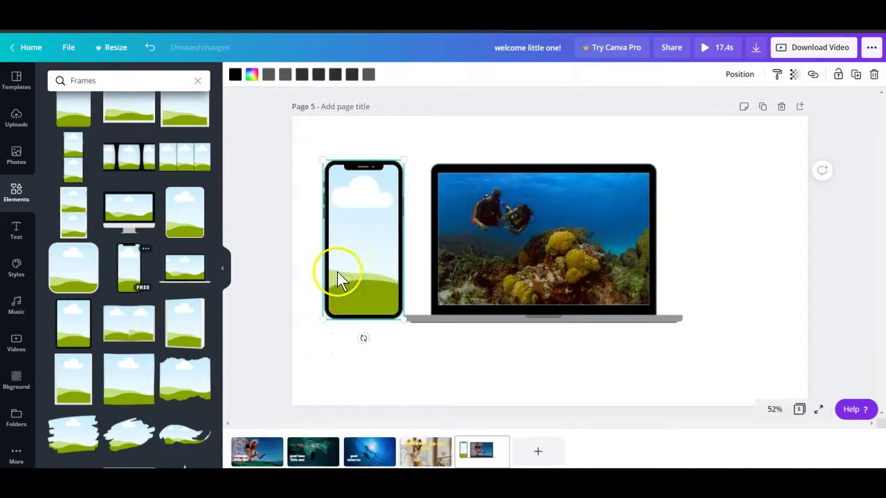
# Step: Fill the phone frame with the recently used 55-second Sydney Opera House harbour video
pyautogui.click(17, 344)
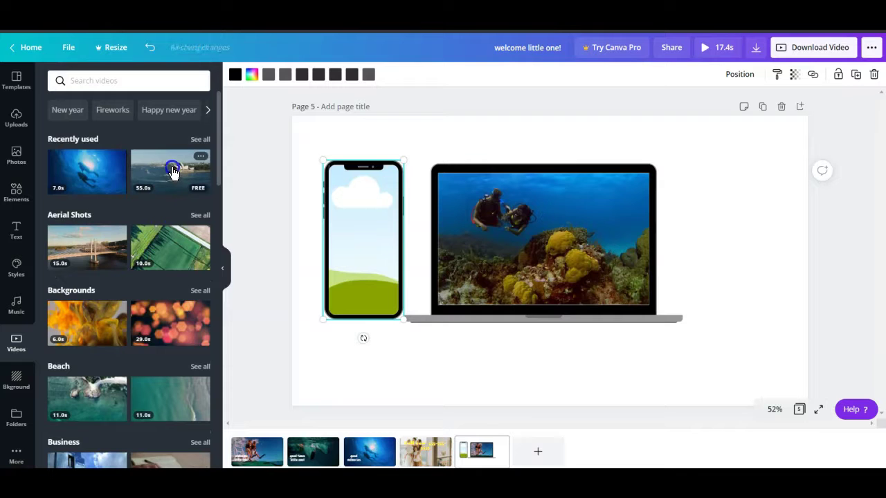
pyautogui.moveTo(172, 170); pyautogui.dragTo(339, 225)
pyautogui.moveTo(353, 202); pyautogui.dragTo(356, 200)
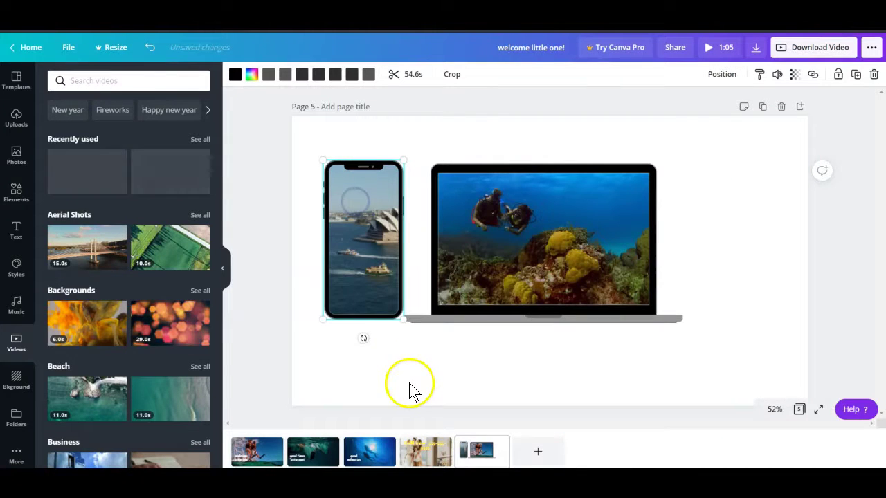
pyautogui.click(357, 264)
# Step: Enlarge and reposition the scuba video inside the laptop frame so the divers fill more of its screen, and check its playback
pyautogui.click(548, 236)
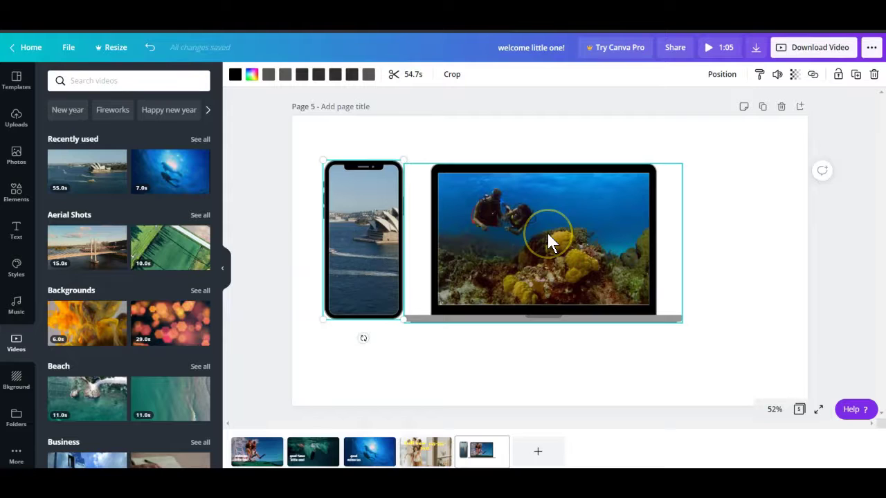
pyautogui.click(547, 234)
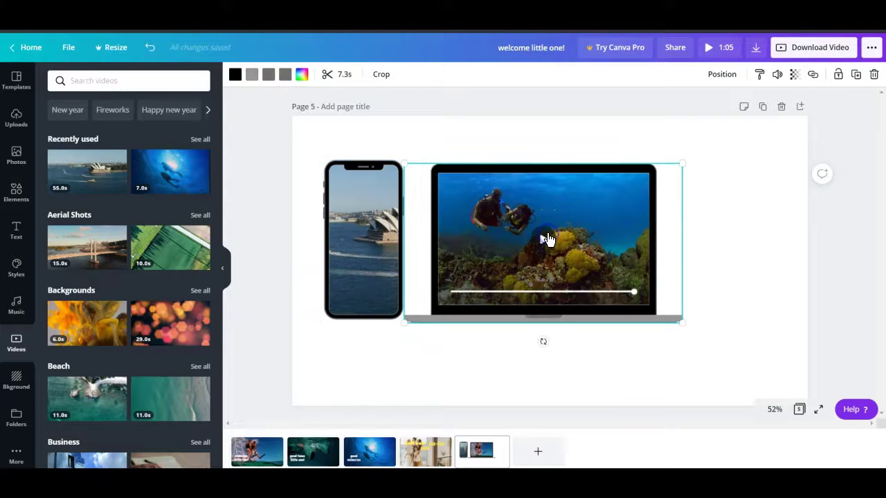
pyautogui.doubleClick(564, 221)
pyautogui.click(419, 173)
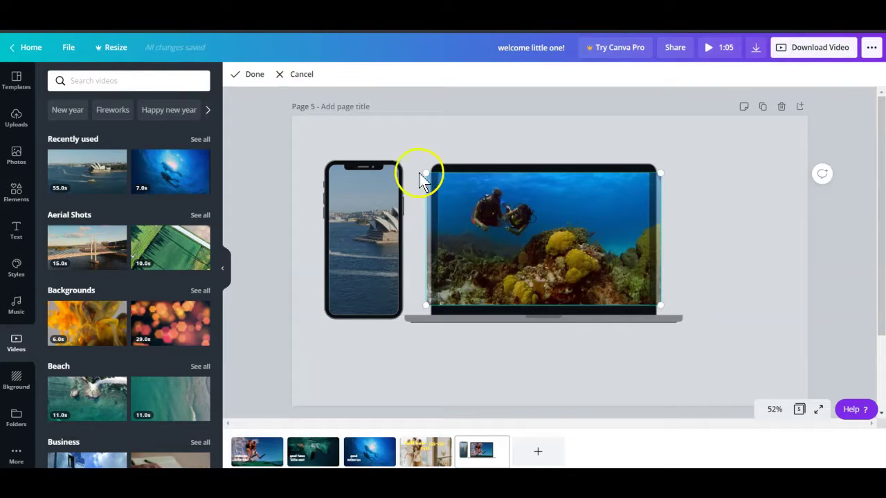
pyautogui.moveTo(413, 164); pyautogui.dragTo(357, 120)
pyautogui.moveTo(550, 229); pyautogui.dragTo(644, 284)
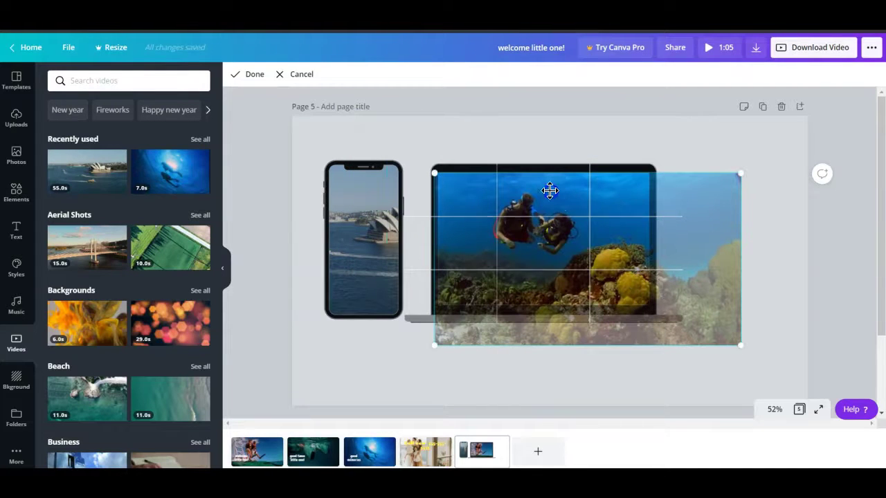
pyautogui.moveTo(741, 344); pyautogui.dragTo(802, 387)
pyautogui.click(367, 362)
pyautogui.click(544, 266)
pyautogui.click(541, 240)
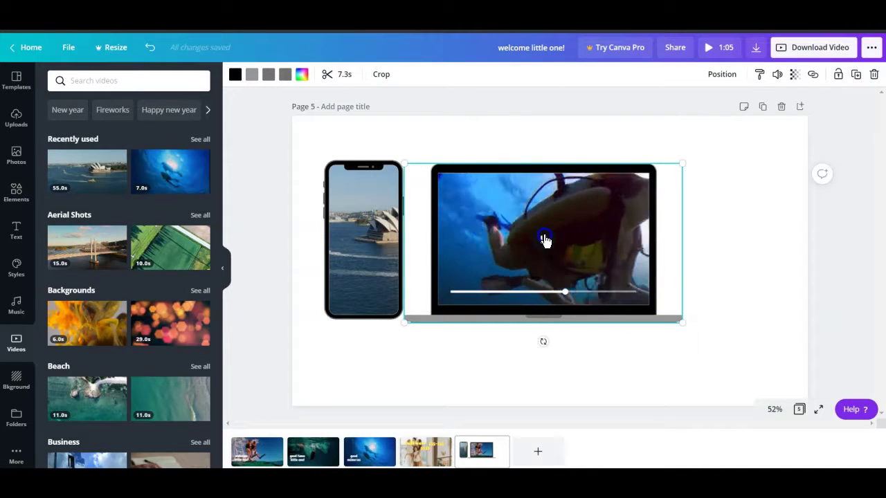
# Step: Enlarge the harbour video inside the phone frame and reposition it around the Opera House
pyautogui.click(352, 266)
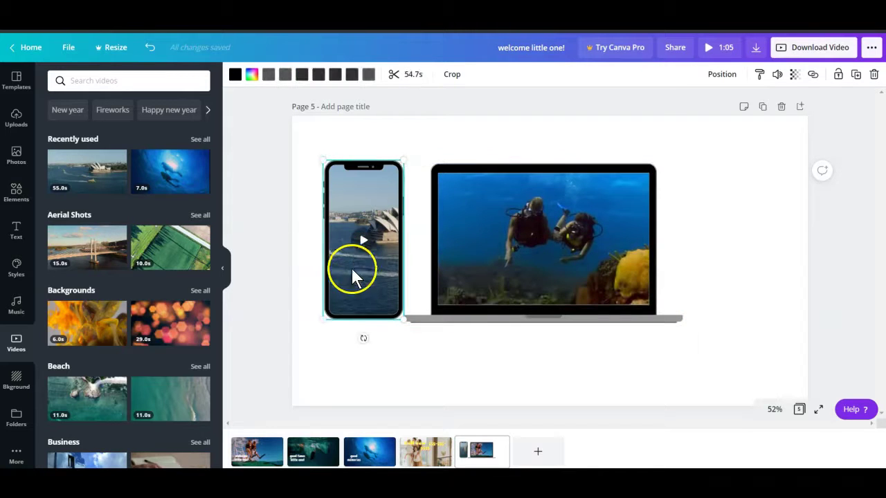
pyautogui.doubleClick(352, 271)
pyautogui.moveTo(351, 271); pyautogui.dragTo(353, 242)
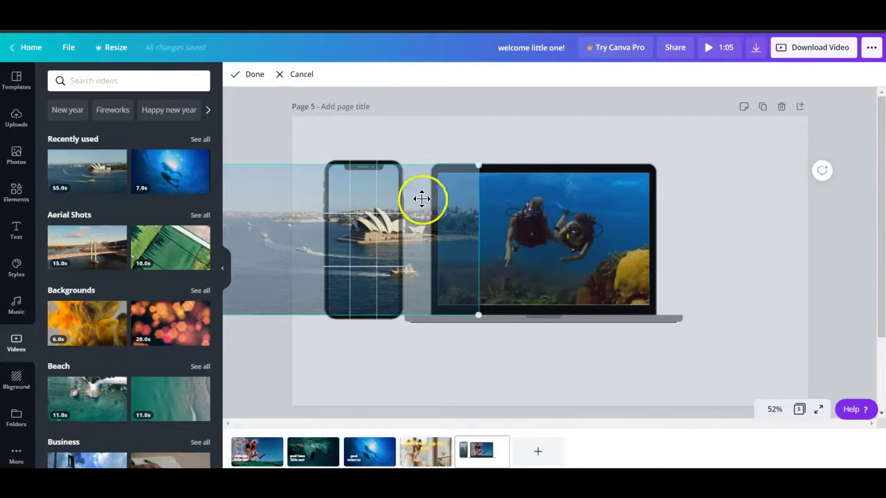
pyautogui.moveTo(479, 166); pyautogui.dragTo(594, 97)
pyautogui.moveTo(387, 237); pyautogui.dragTo(322, 284)
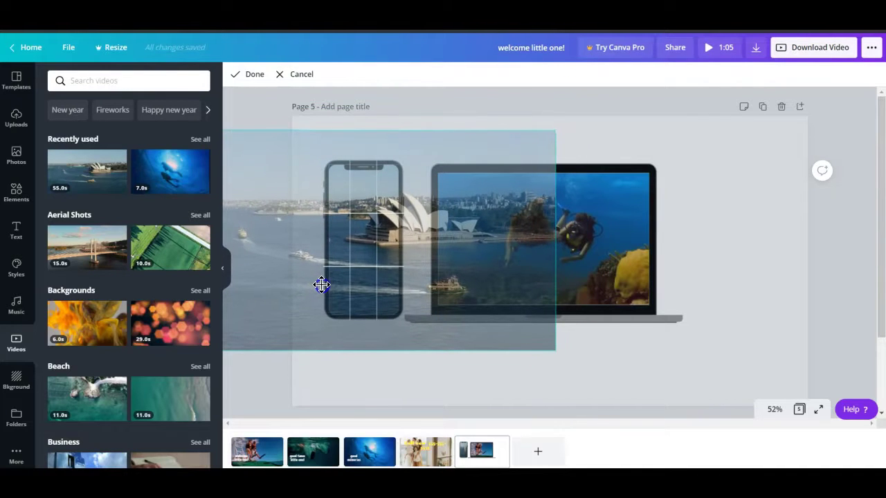
pyautogui.click(339, 371)
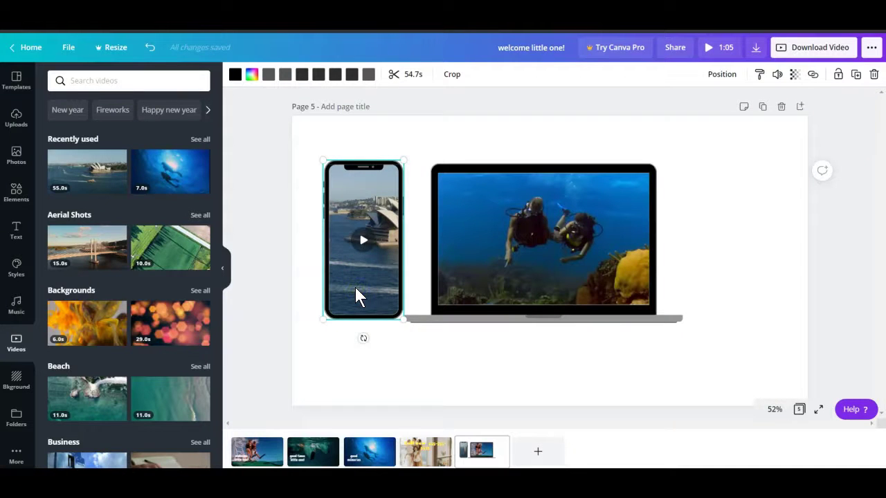
# Step: Replace the phone frame's harbour video with the recently used photo of the family standing by the window
pyautogui.press('Delete')
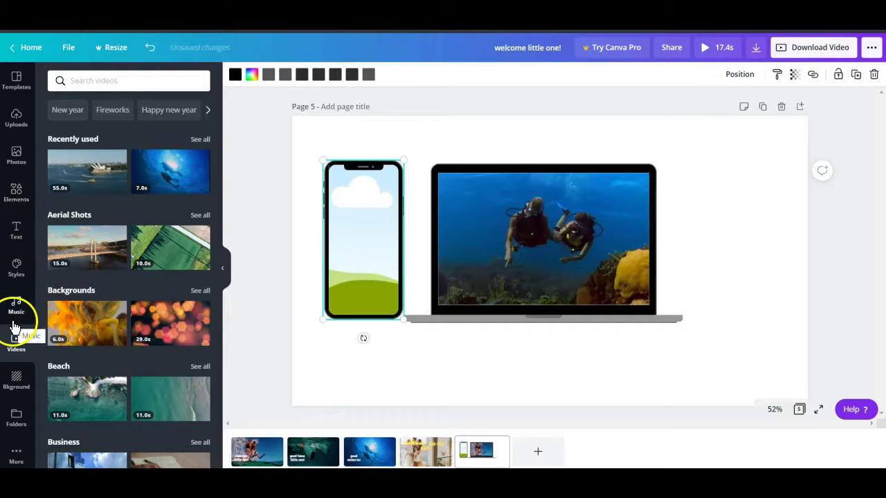
pyautogui.click(18, 161)
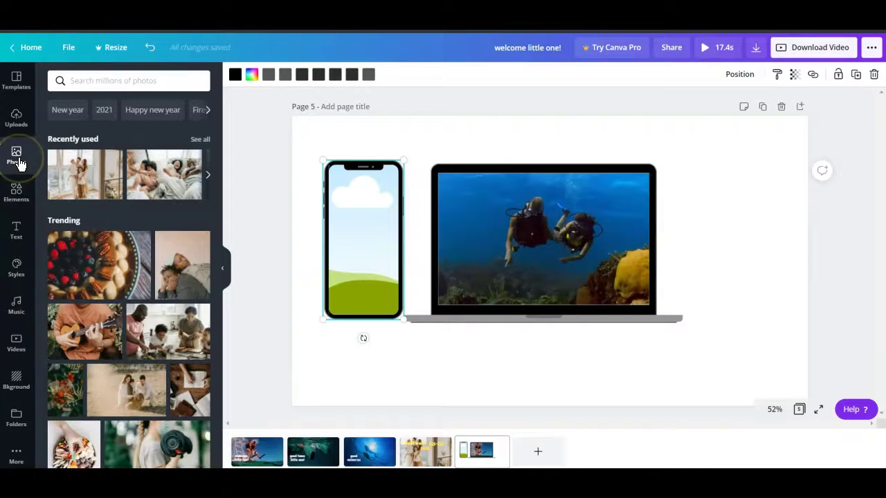
pyautogui.click(159, 171)
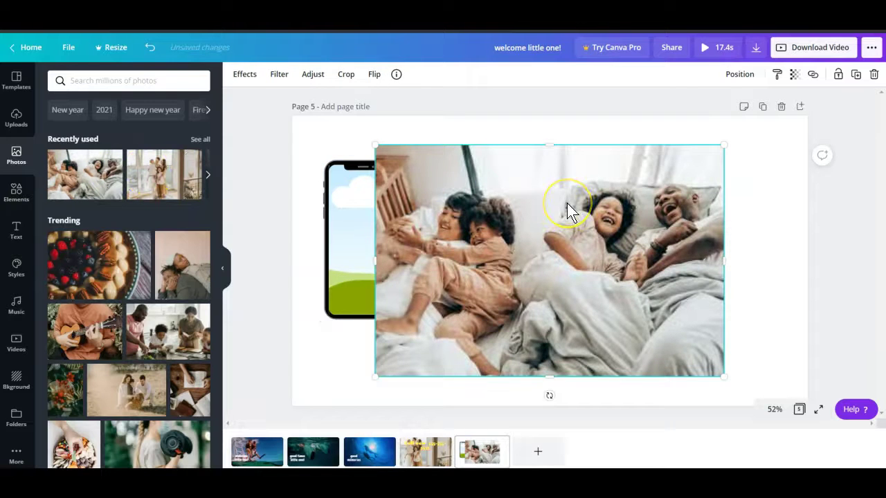
pyautogui.press('Delete')
pyautogui.moveTo(159, 174); pyautogui.dragTo(350, 176)
pyautogui.click(377, 236)
# Step: Enlarge and reposition the family photo inside the phone frame so the four people fill its screen
pyautogui.doubleClick(356, 221)
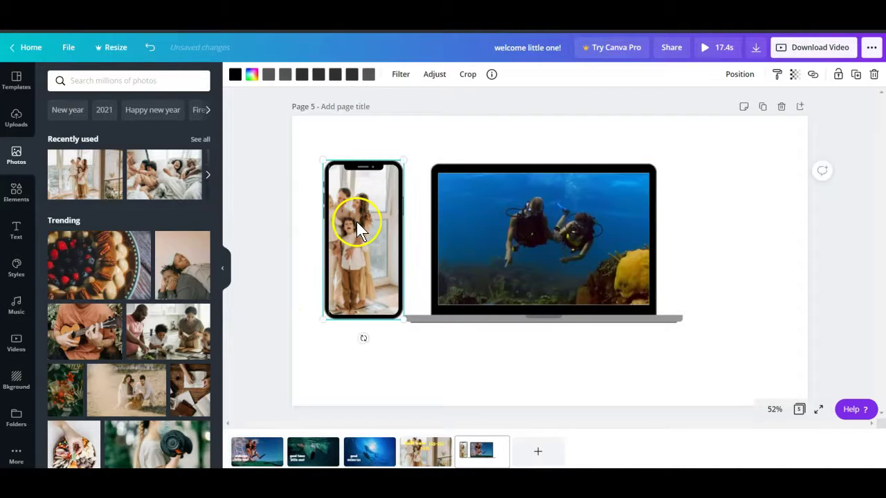
pyautogui.moveTo(357, 220); pyautogui.dragTo(642, 78)
pyautogui.moveTo(389, 205); pyautogui.dragTo(336, 316)
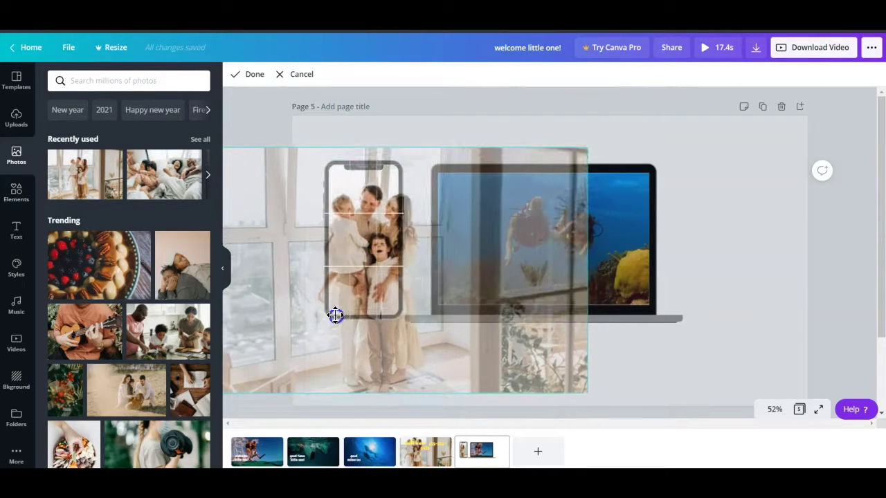
pyautogui.moveTo(586, 148); pyautogui.dragTo(558, 173)
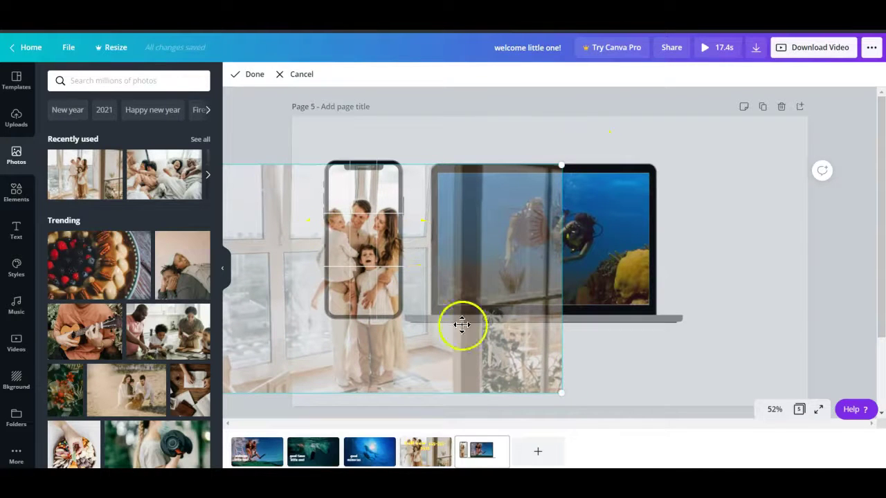
pyautogui.moveTo(561, 393); pyautogui.dragTo(527, 370)
pyautogui.moveTo(391, 251); pyautogui.dragTo(417, 252)
pyautogui.click(469, 139)
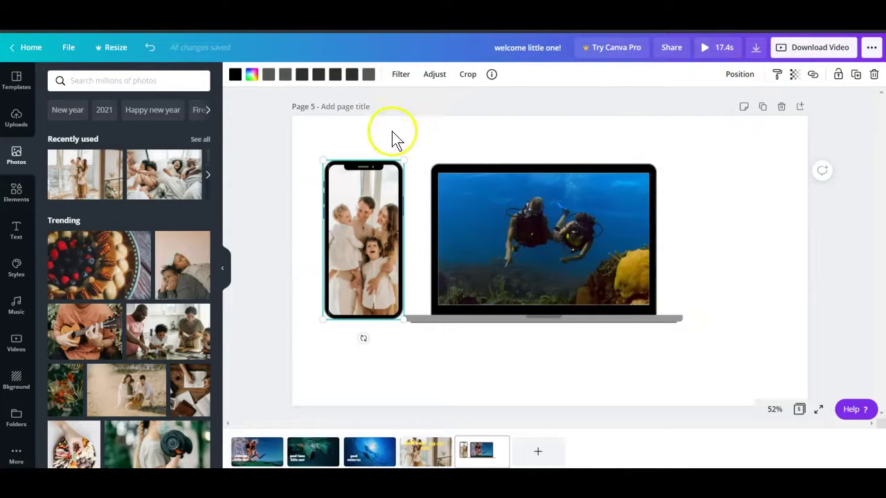
pyautogui.click(384, 376)
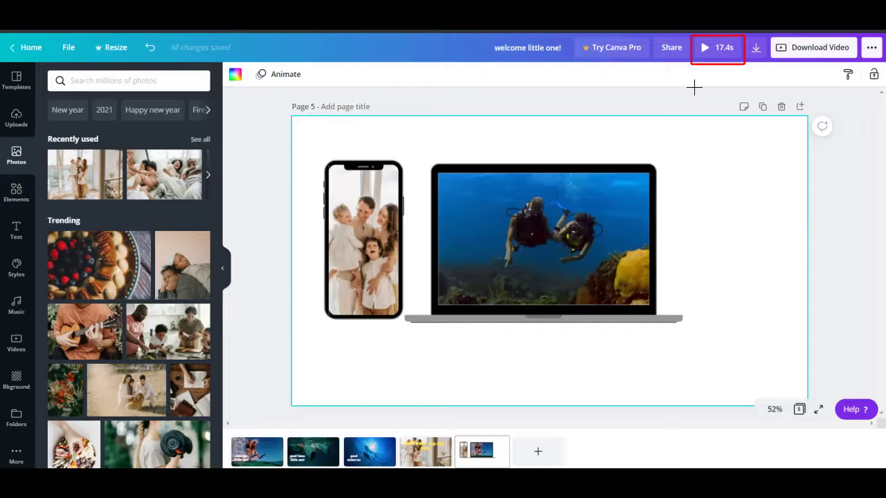
# Step: Preview the video to check the page with the phone and laptop frames, and close the preview
pyautogui.click(705, 47)
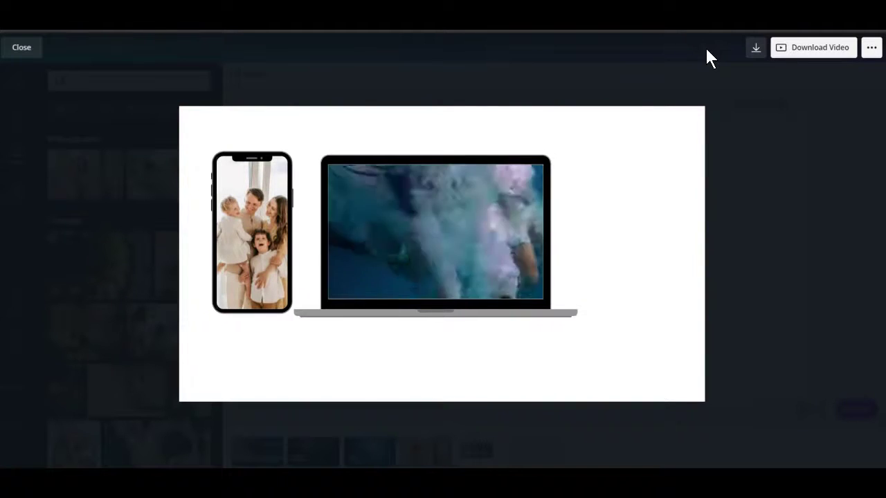
pyautogui.moveTo(455, 238)
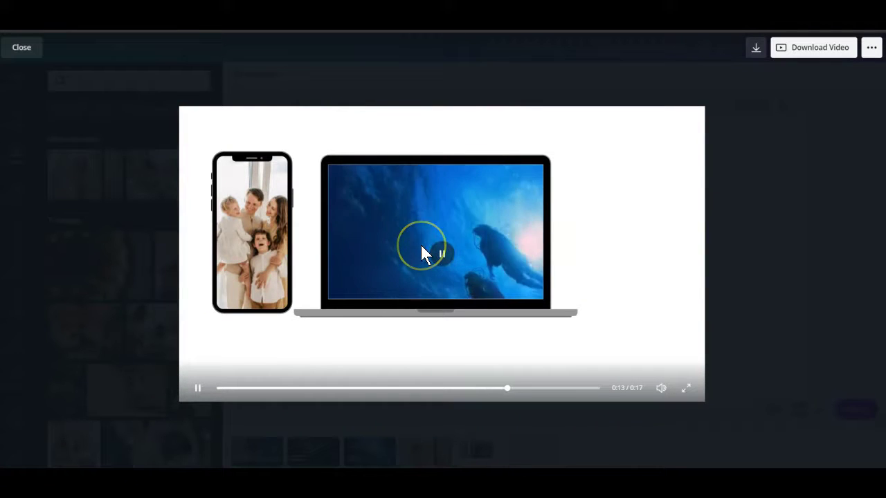
pyautogui.click(25, 48)
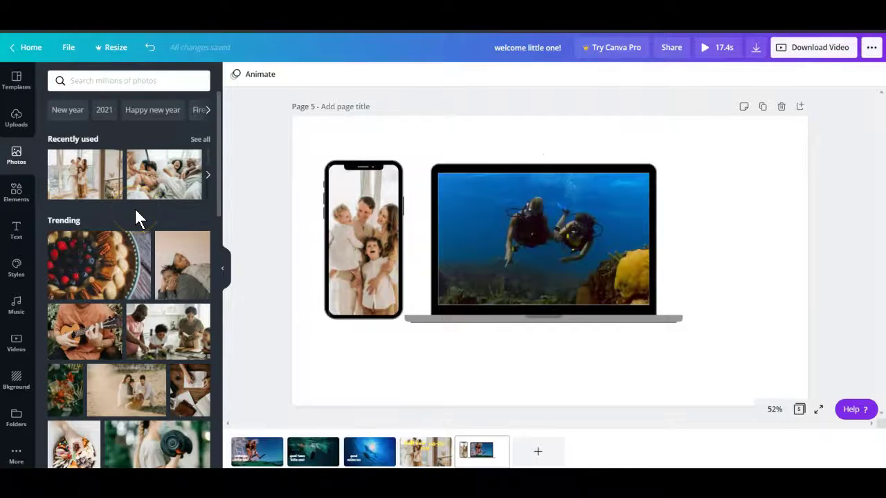
pyautogui.click(368, 236)
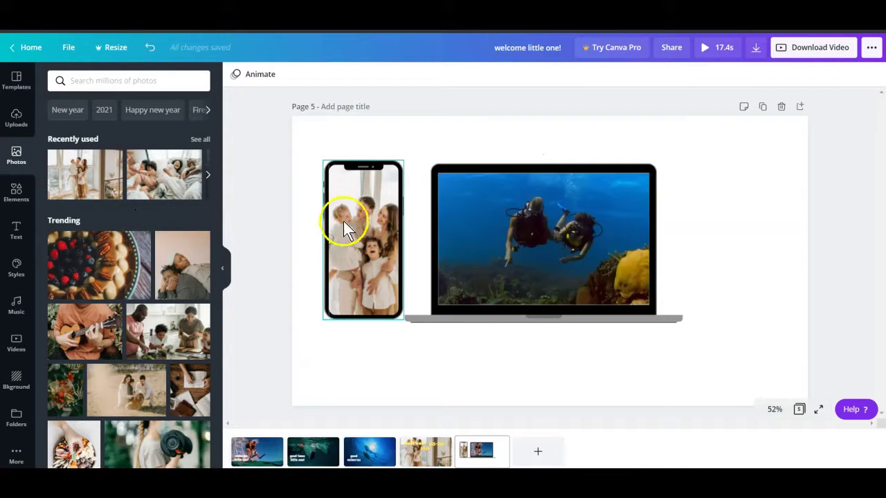
pyautogui.moveTo(101, 169); pyautogui.dragTo(381, 218)
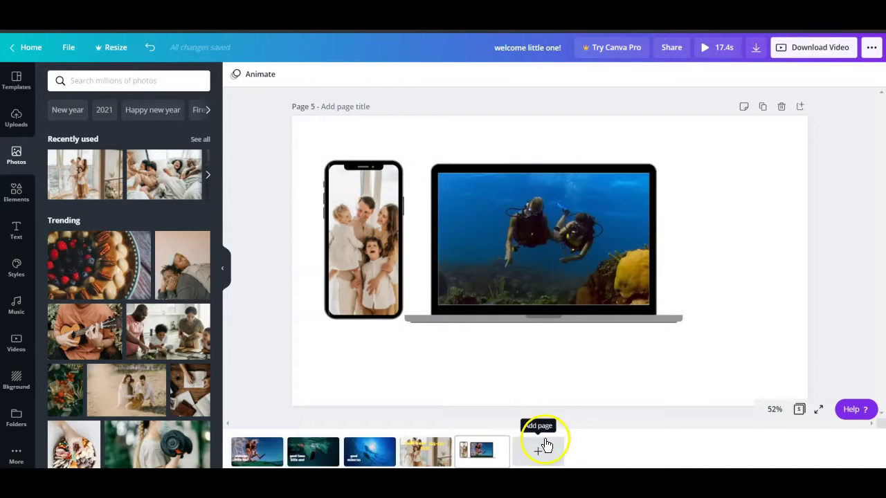
pyautogui.moveTo(504, 421); pyautogui.dragTo(580, 464)
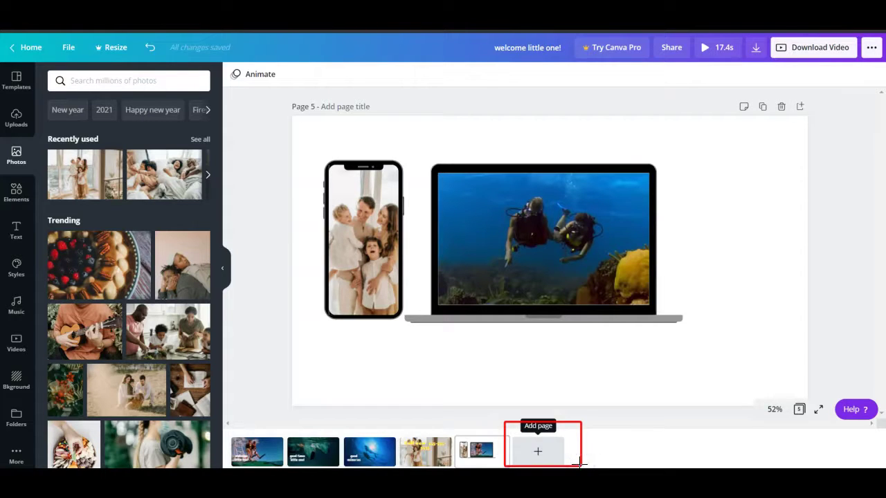
# Step: Add a blank page after the phone and laptop page, and delete it again
pyautogui.click(537, 455)
pyautogui.click(498, 201)
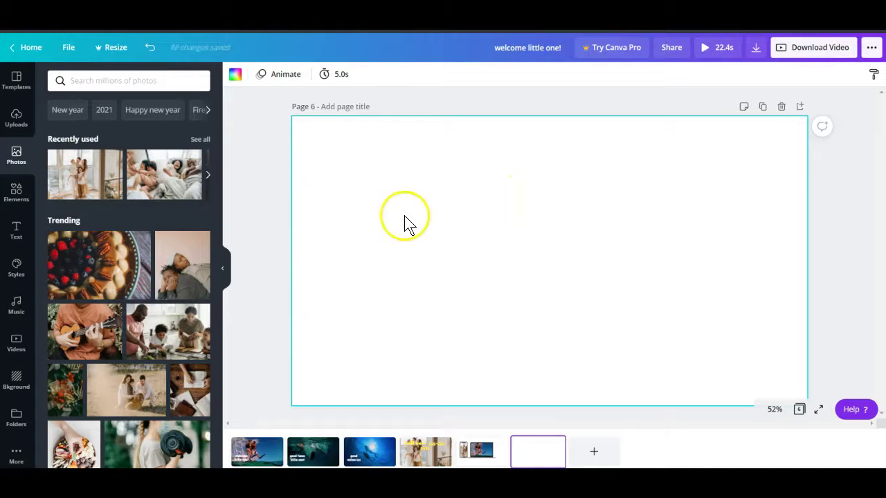
pyautogui.press('Delete')
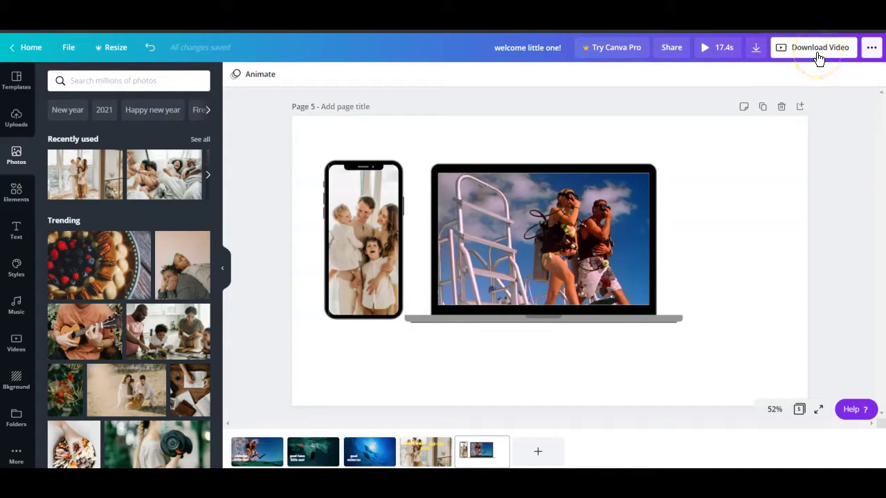
# Step: Review the page selection for export and download the design as a high-quality MP4 video
pyautogui.click(817, 55)
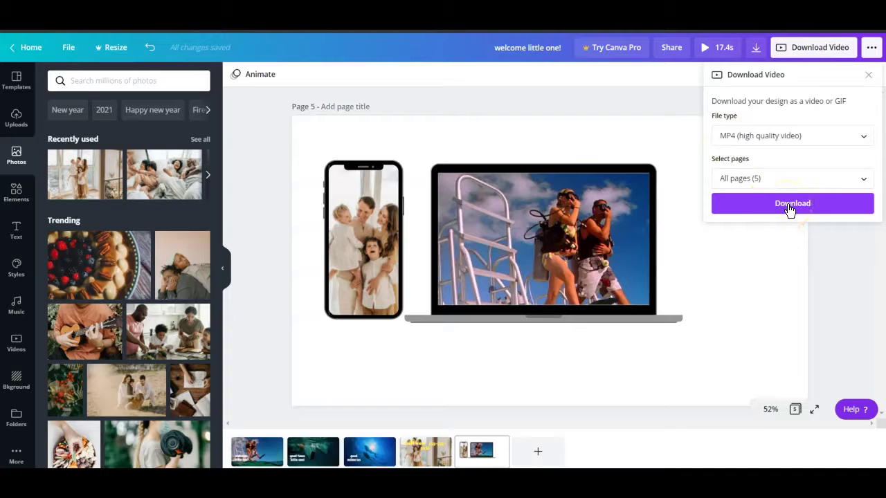
pyautogui.click(787, 178)
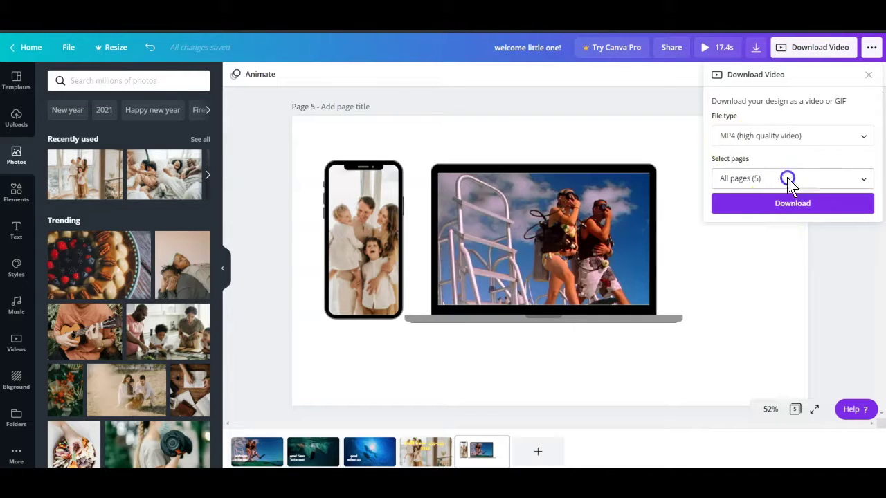
pyautogui.scroll(-1, 792, 220)
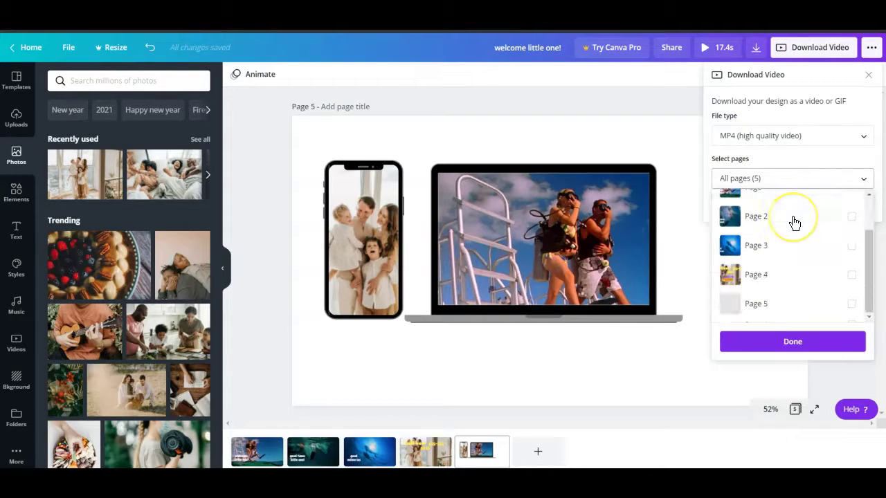
pyautogui.scroll(1, 795, 222)
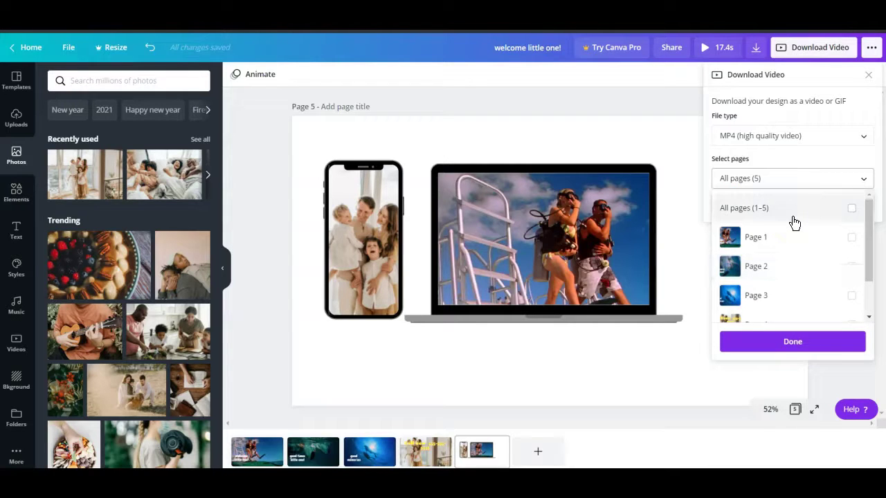
pyautogui.scroll(-1, 792, 221)
pyautogui.scroll(1, 793, 221)
pyautogui.click(747, 237)
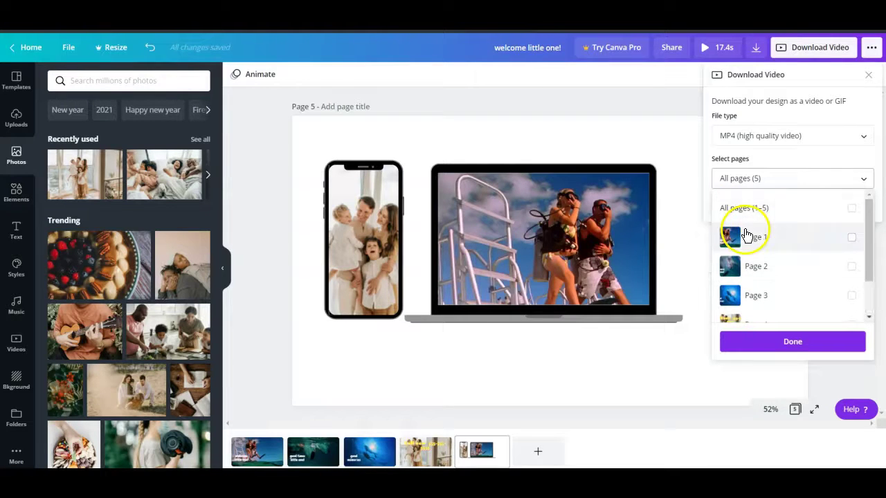
pyautogui.click(794, 350)
pyautogui.click(795, 207)
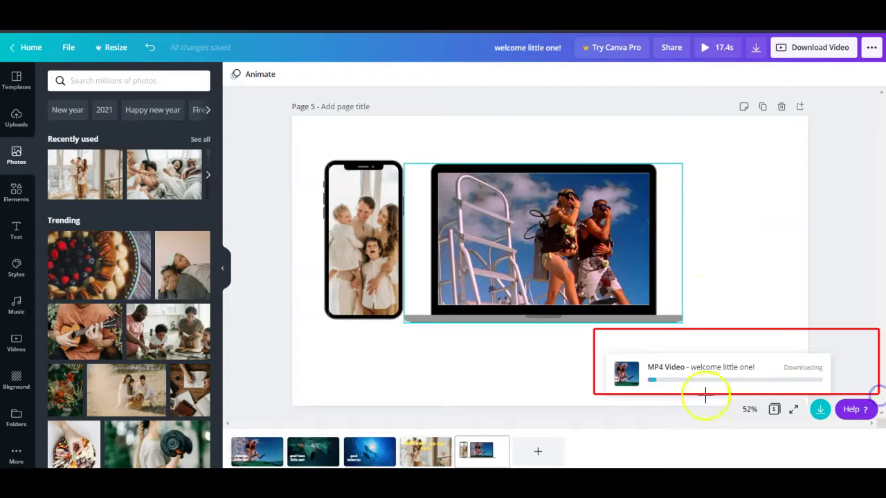
pyautogui.click(683, 414)
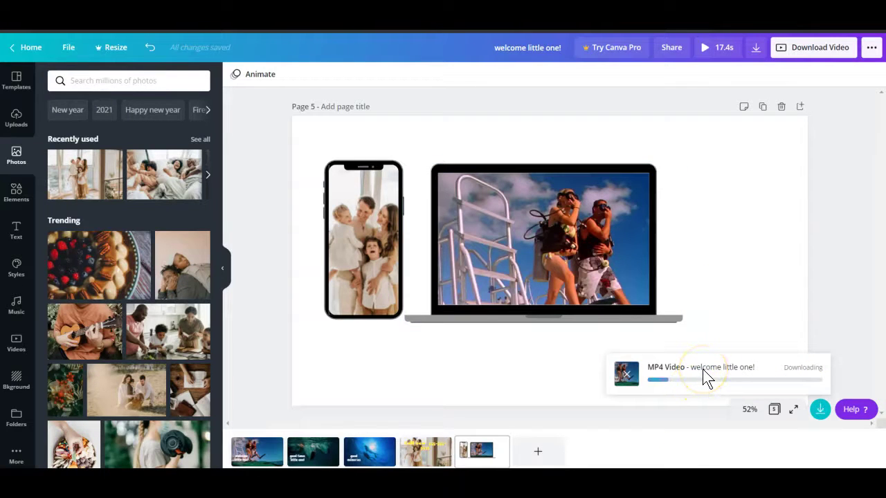